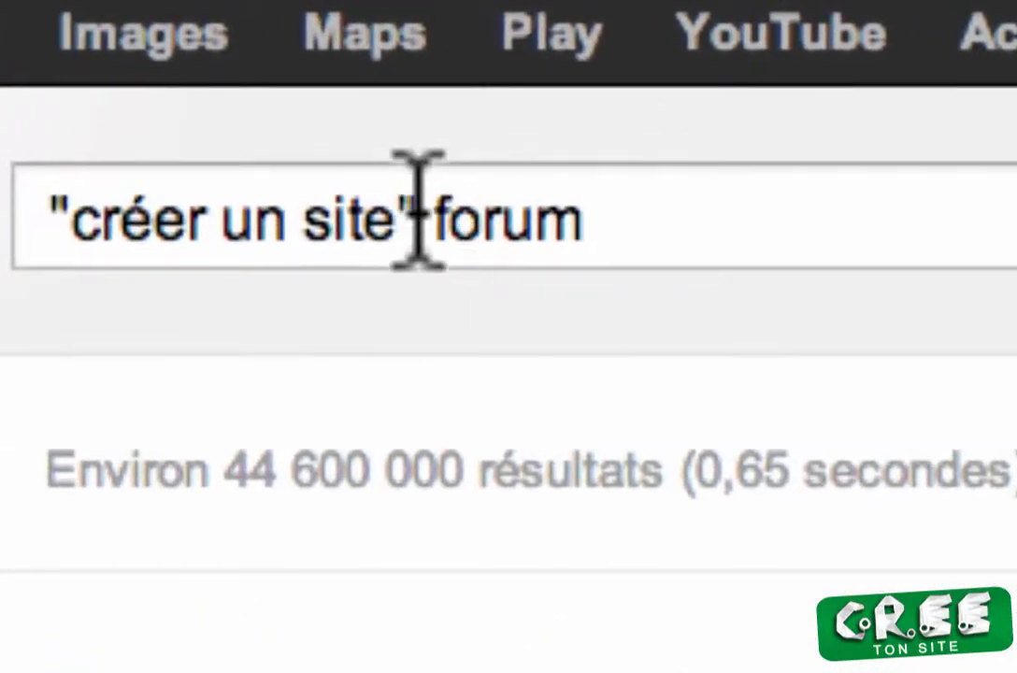
- Examine the search query, made of the quoted phrase "créer un site" followed by the word forum
mouse_move(411, 207)
mouse_down()
mouse_move(12, 192)
mouse_move(77, 204)
mouse_move(347, 200)
mouse_move(411, 224)
mouse_up()
click(5, 198)
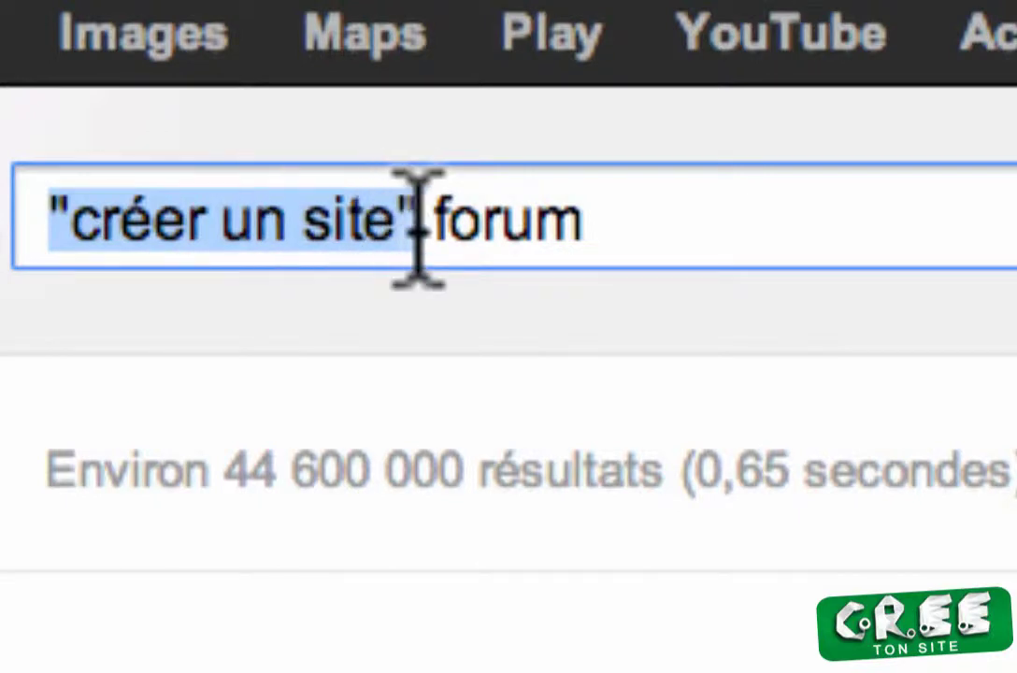
click(447, 228)
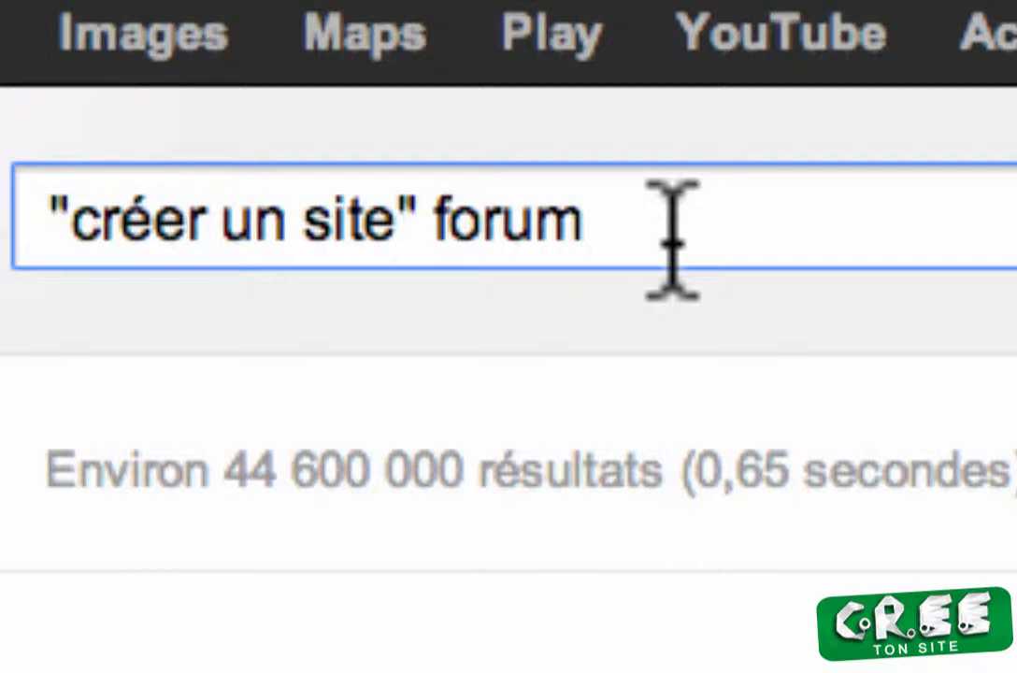
click(411, 220)
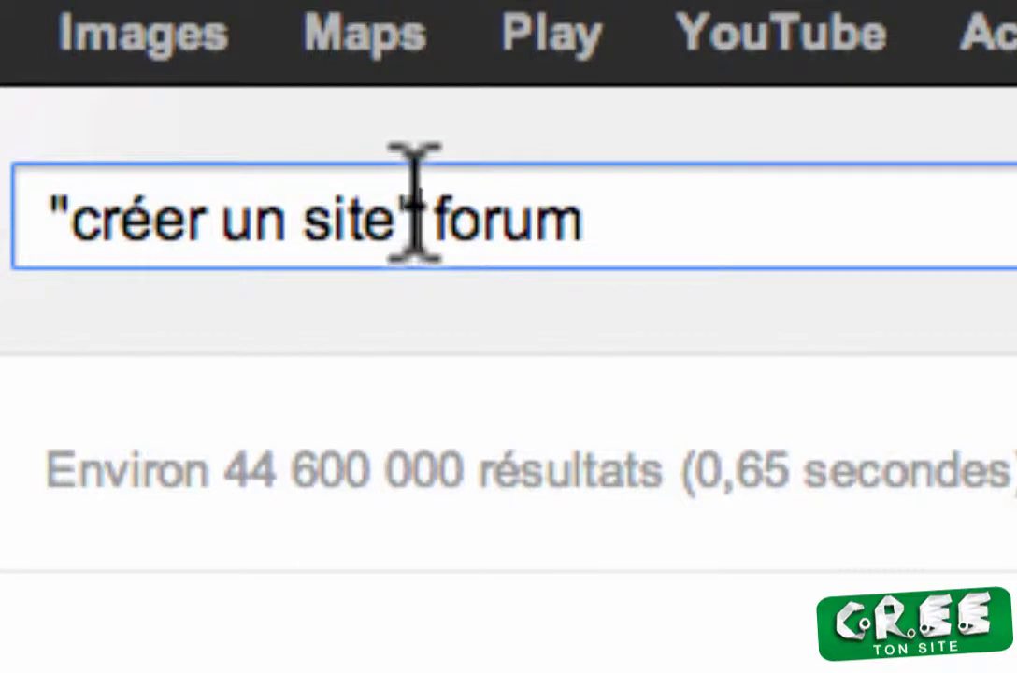
double_click(411, 220)
click(58, 218)
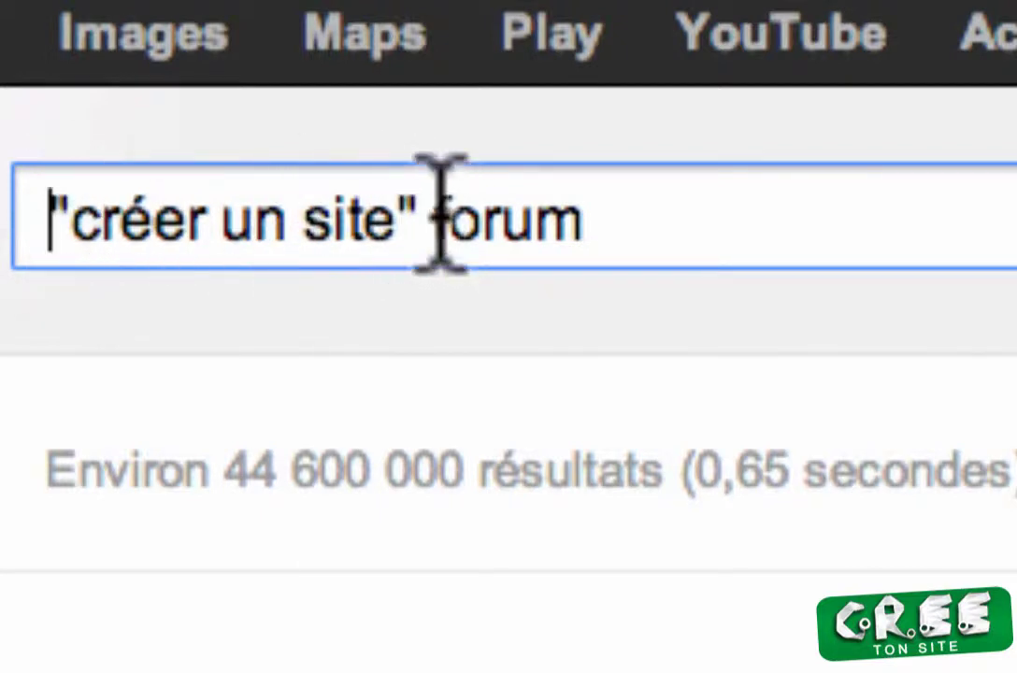
double_click(470, 227)
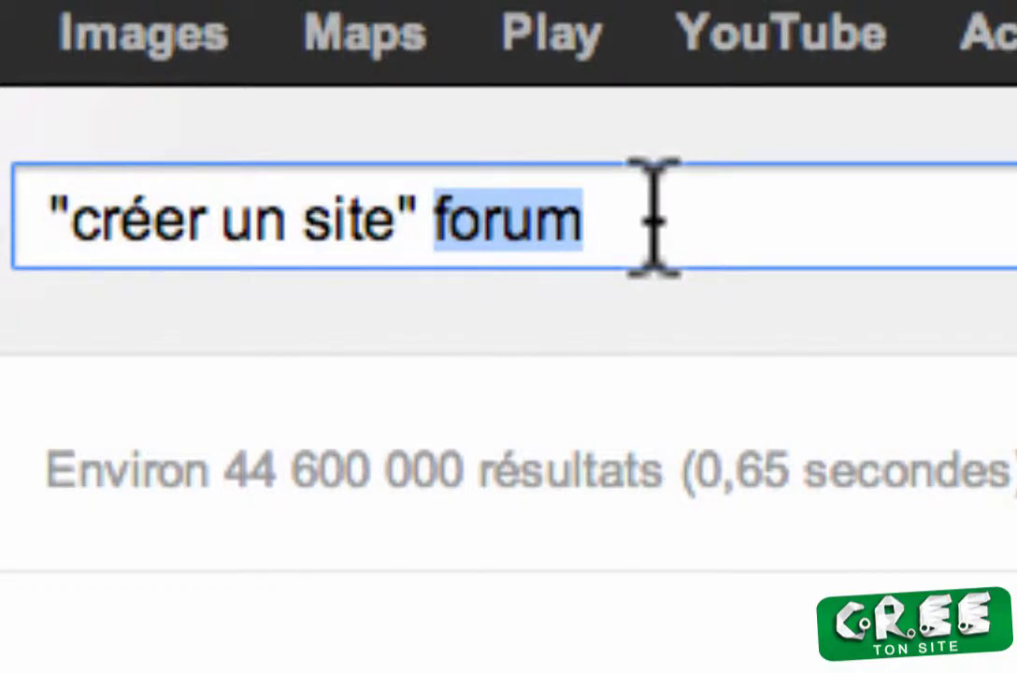
click(654, 220)
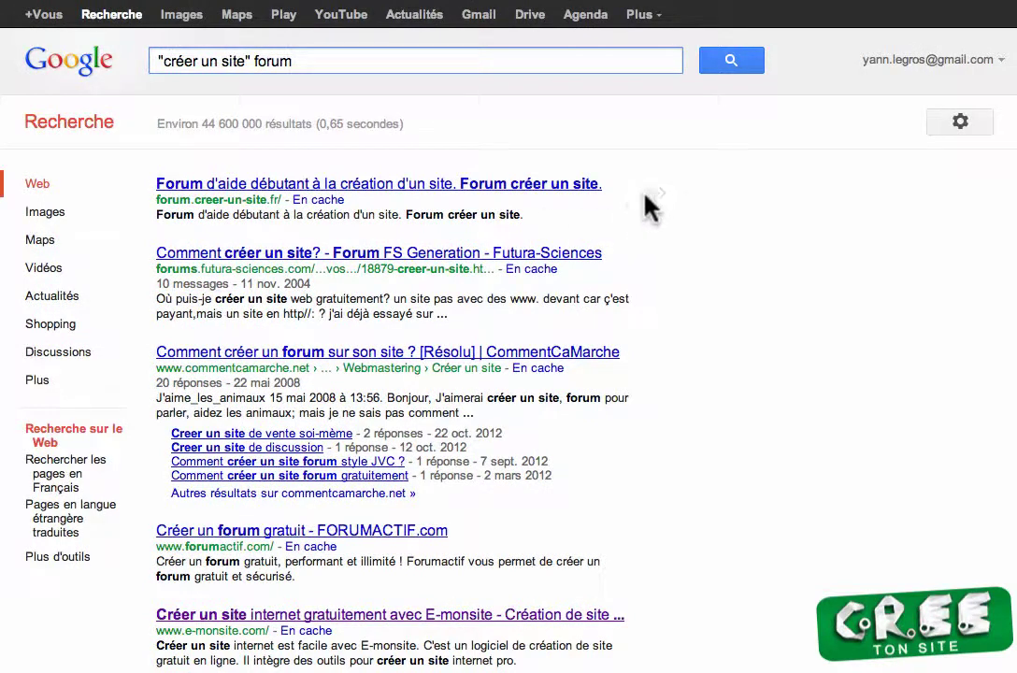
- Examine the post dates of the Futura-Sciences and CommentCaMarche forum results, including the related discussions listed under CommentCaMarche
mouse_move(651, 206)
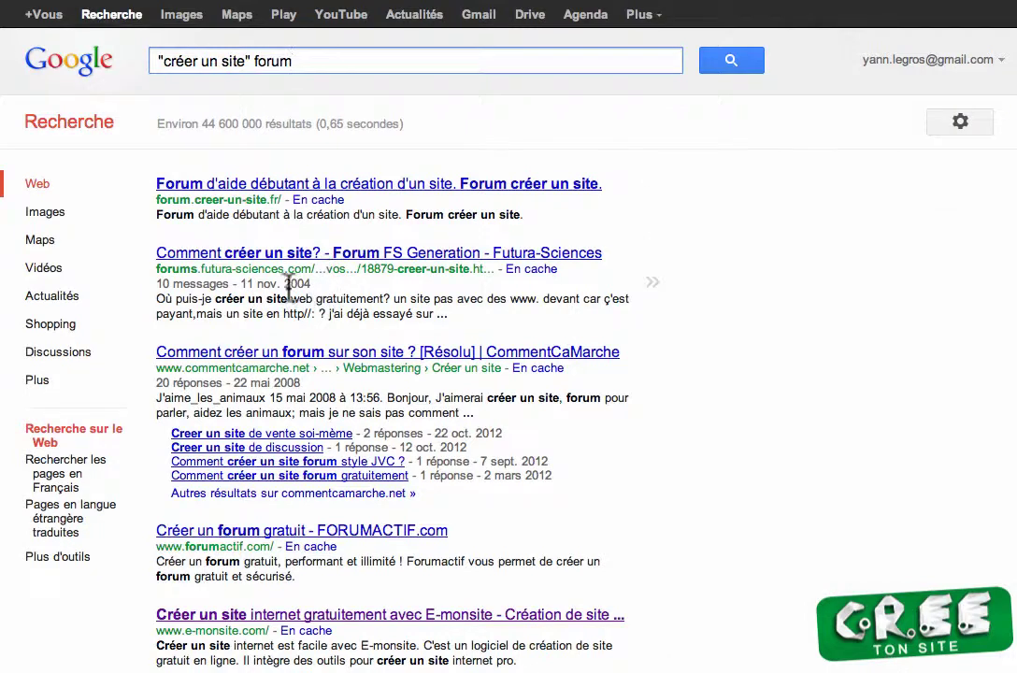
mouse_move(239, 284)
mouse_down()
mouse_move(315, 283)
mouse_move(240, 283)
mouse_up()
click(315, 293)
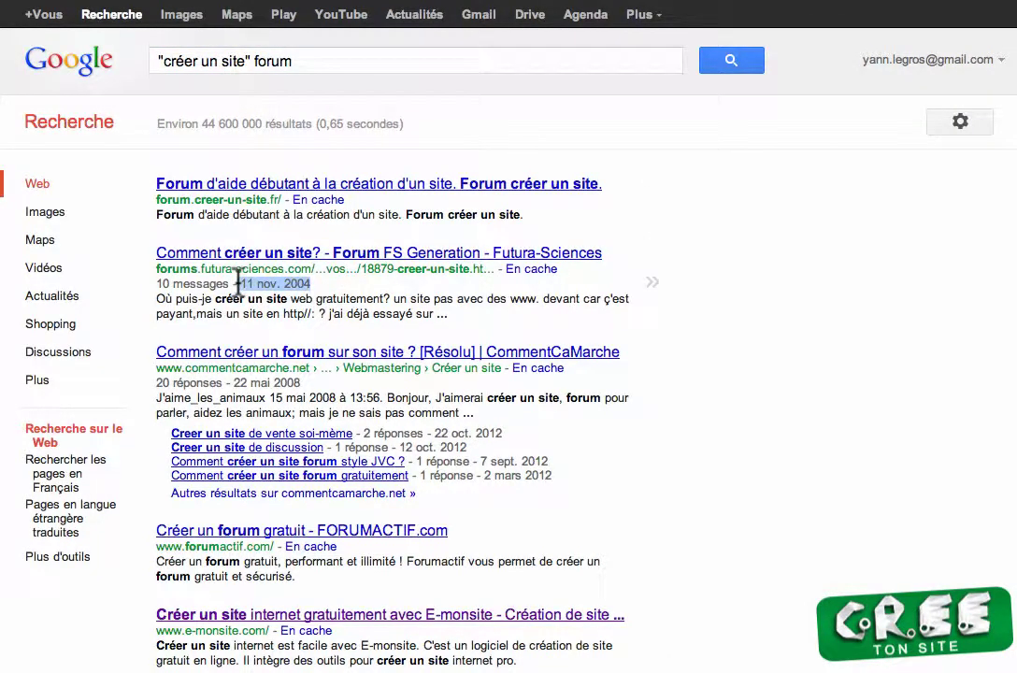
click(250, 285)
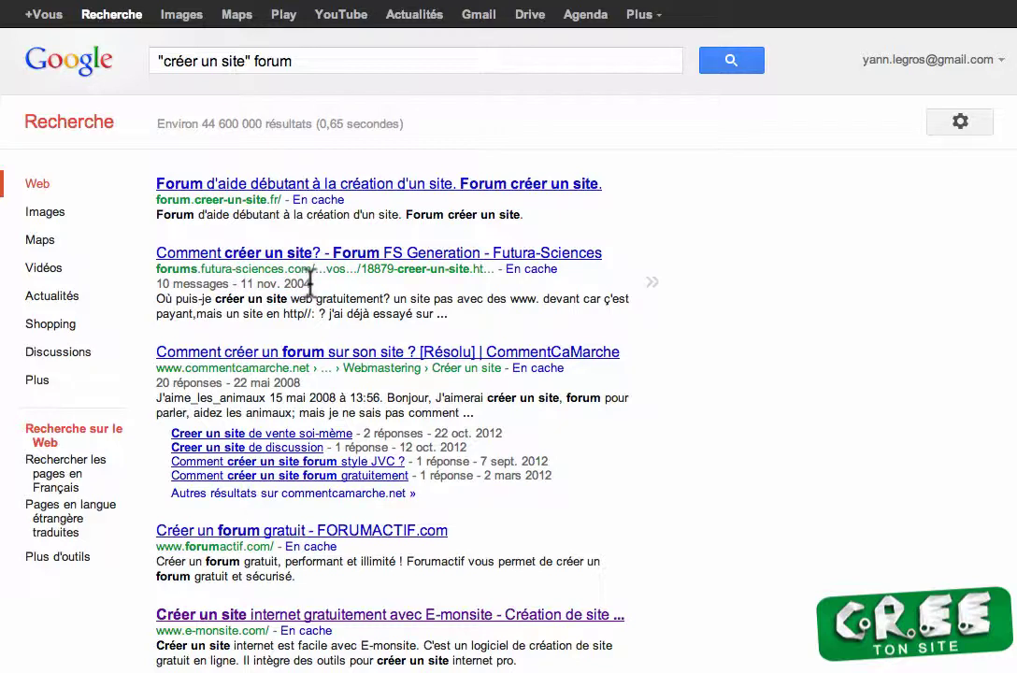
drag(312, 283, 243, 283)
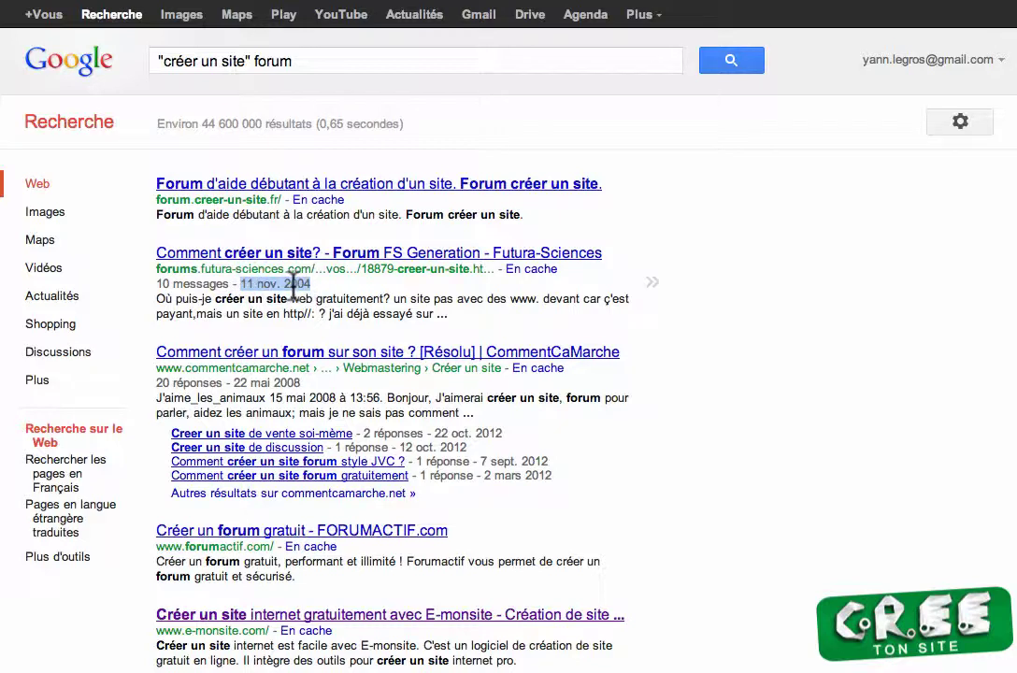
click(293, 285)
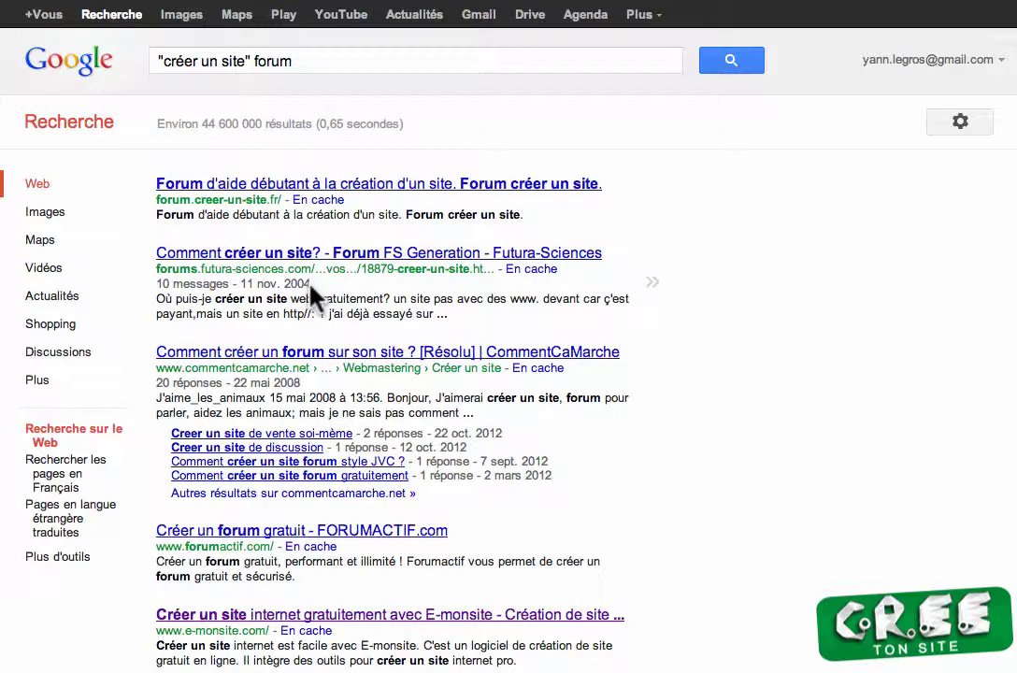
double_click(286, 382)
click(322, 391)
drag(553, 476, 164, 432)
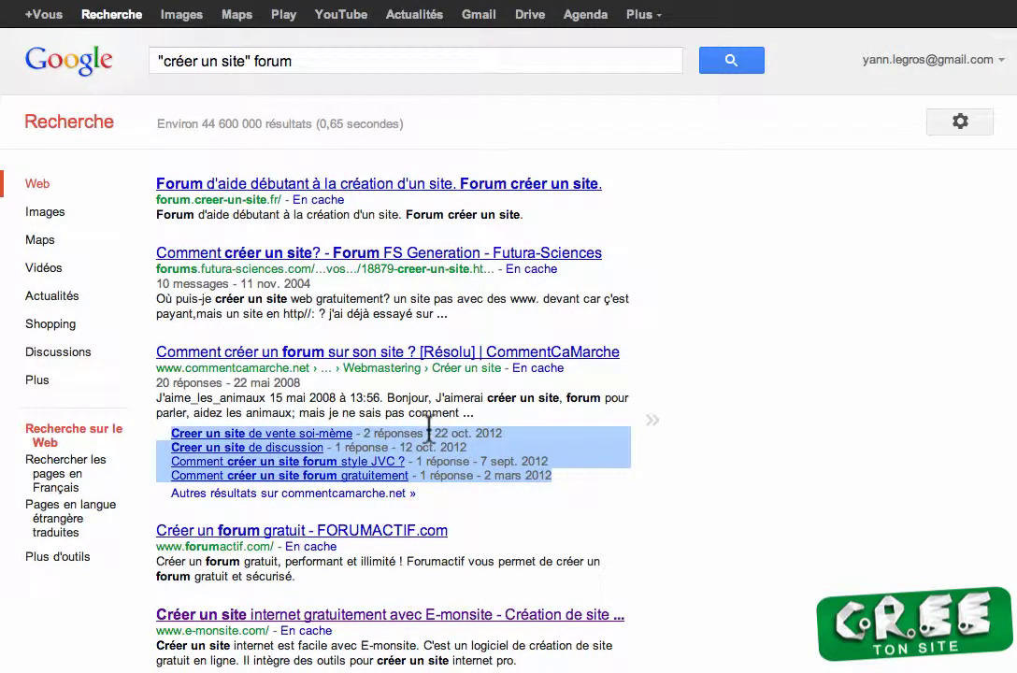
click(392, 558)
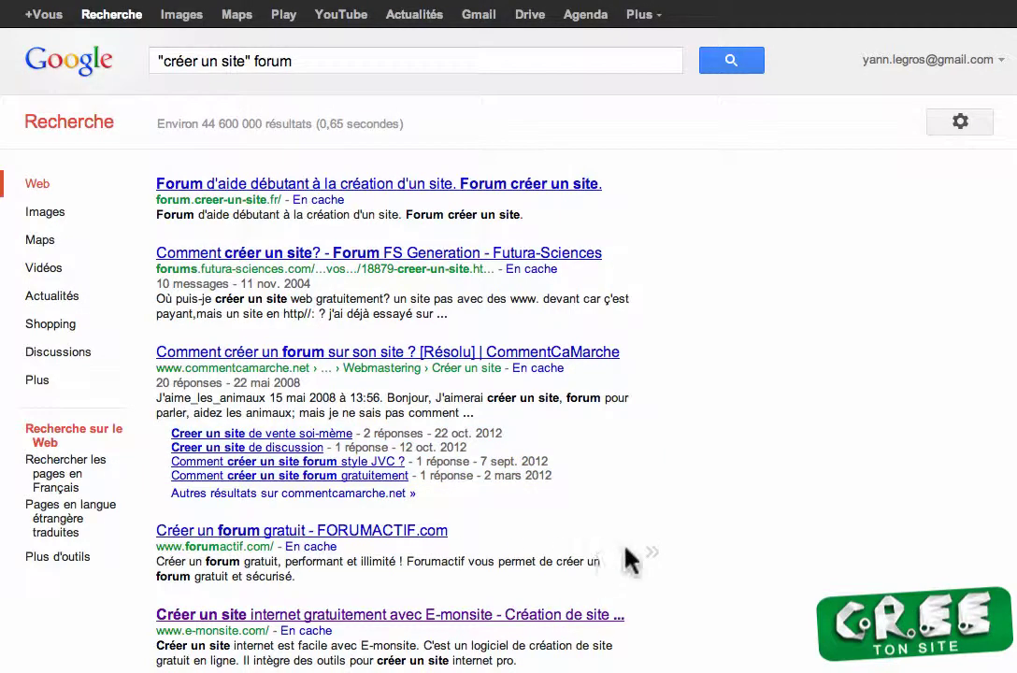
- Open the CommentCaMarche discussion "Creer un site de vente soi-mème" from the search results
mouse_move(652, 551)
scroll(397, 645, down, 2)
scroll(397, 645, up, 2)
right_click(257, 434)
click(266, 442)
click(260, 192)
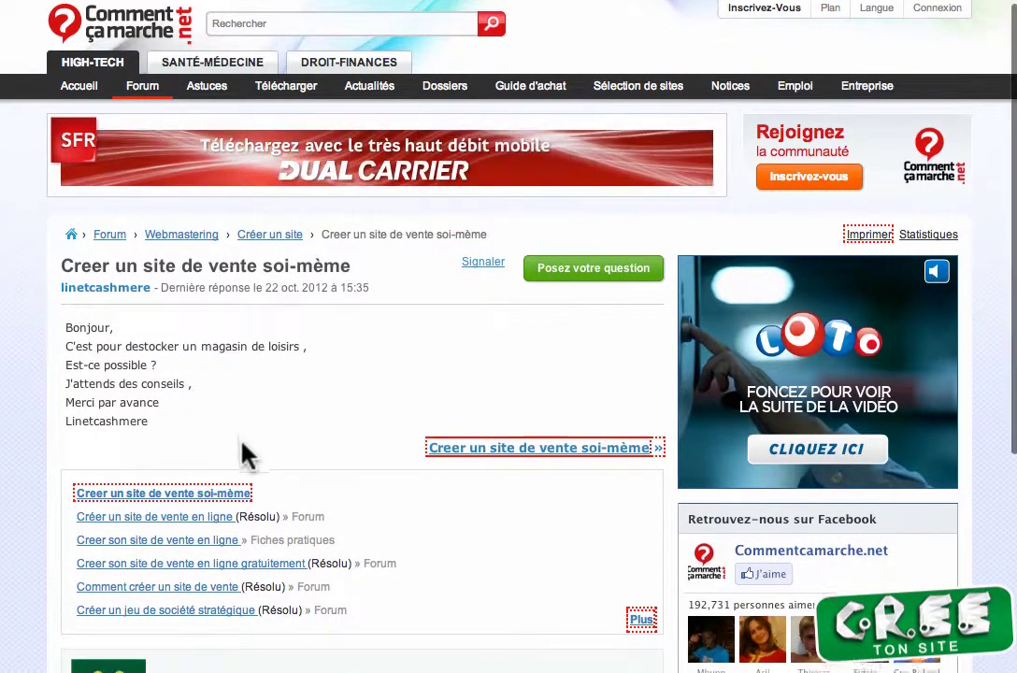
- Go through the discussion's replies to the end of the thread and open the form for replying to the topic
scroll(245, 452, down, 5)
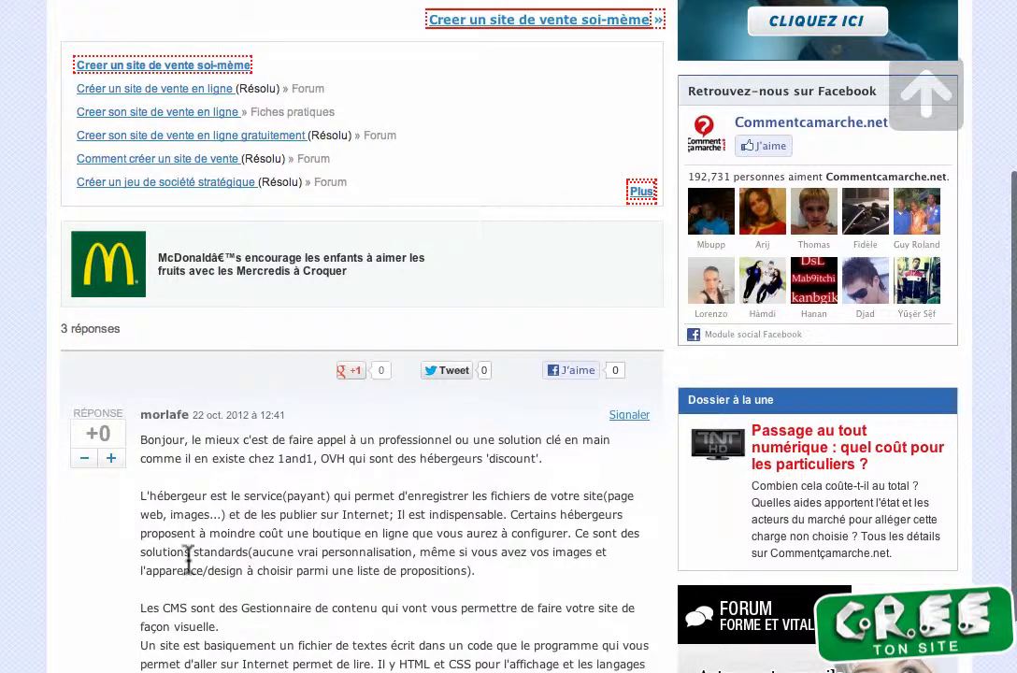
scroll(266, 635, down, 8)
scroll(216, 595, down, 5)
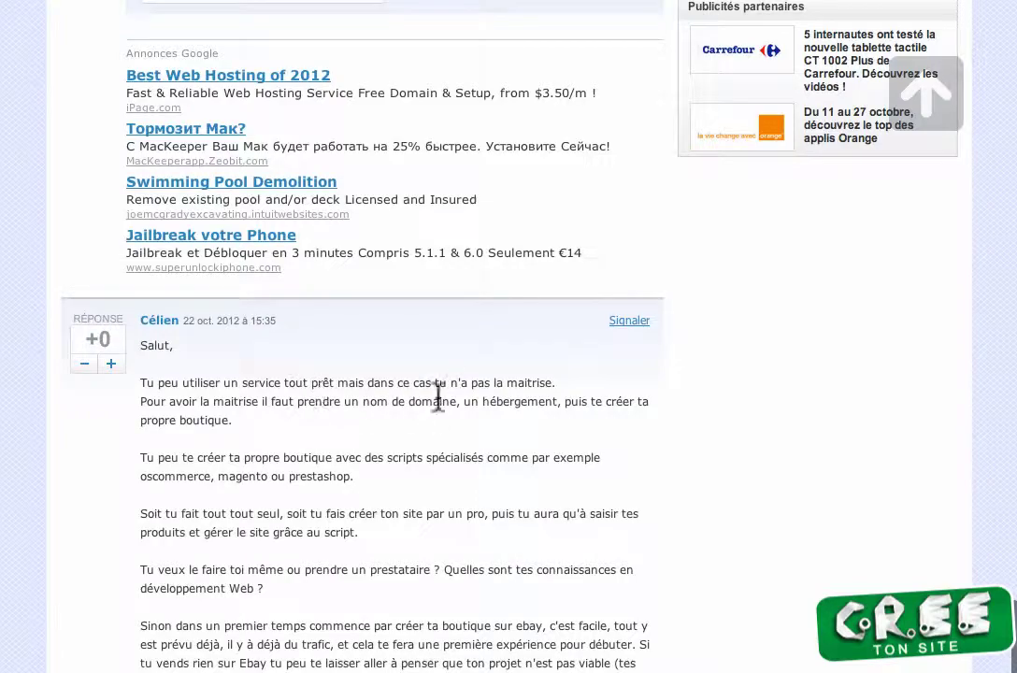
scroll(374, 411, down, 4)
scroll(269, 378, down, 6)
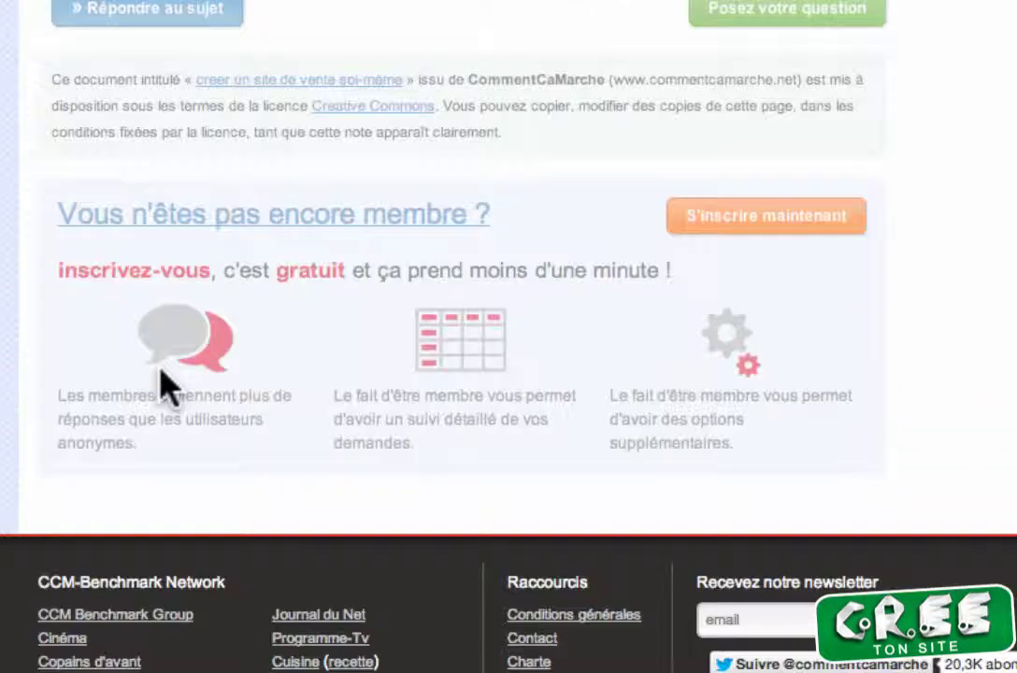
click(147, 9)
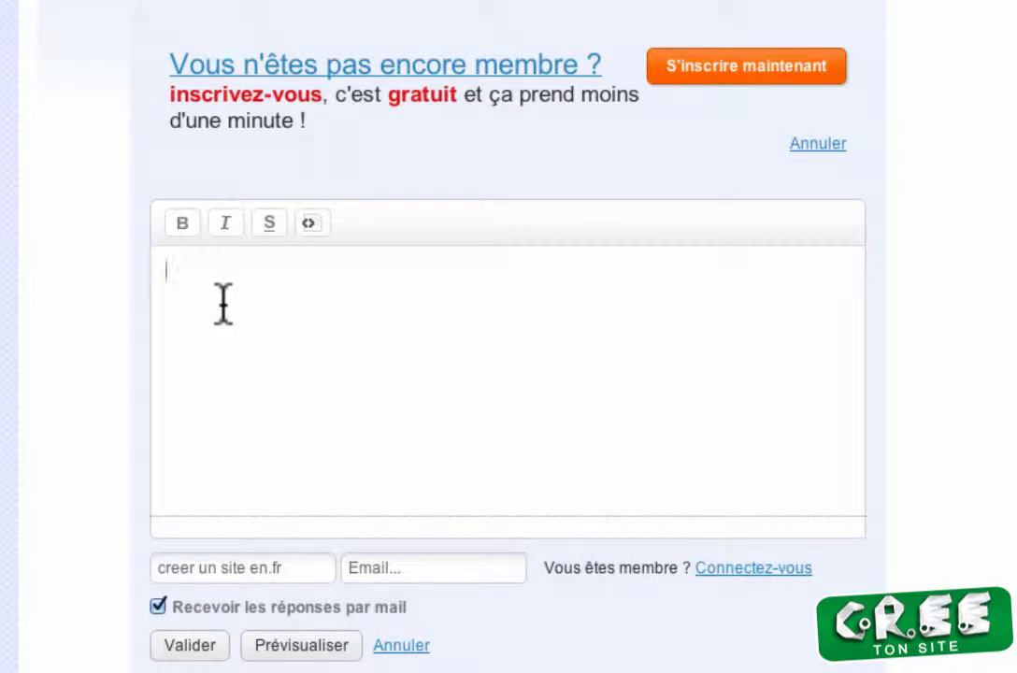
- Begin the reply with "Bonjour,", a blank line and "Pour creer un site", correcting the capitalisation of "Pour"
text(Bonjour,)
key(Return)
key(Return)
text(POur creer un site)
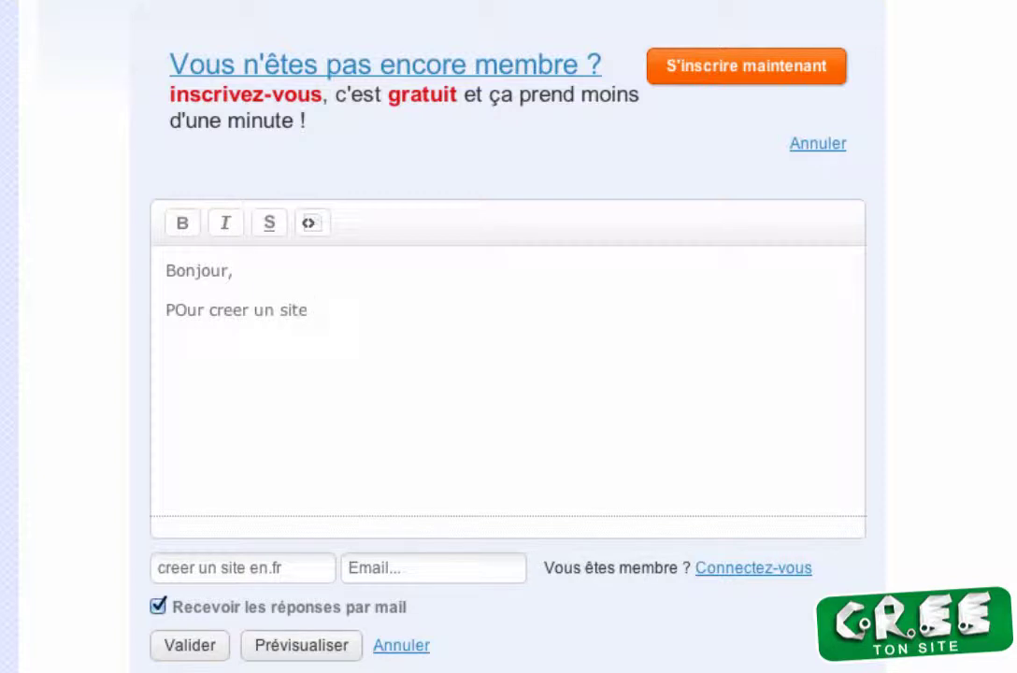
click(175, 309)
key(shift+Right)
key(BackSpace)
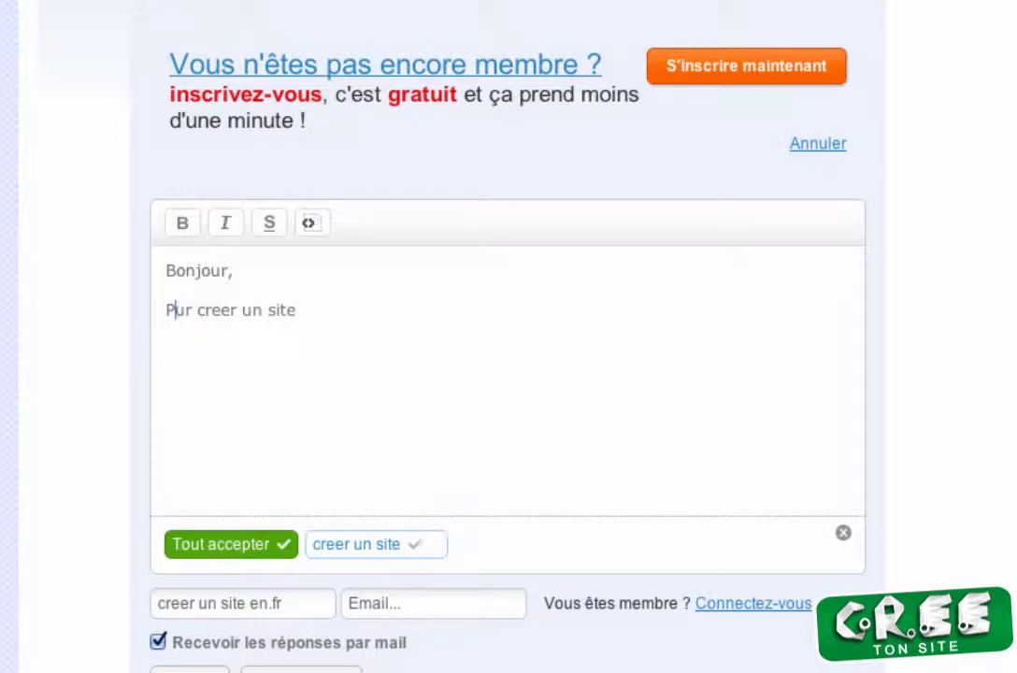
text(o)
click(368, 309)
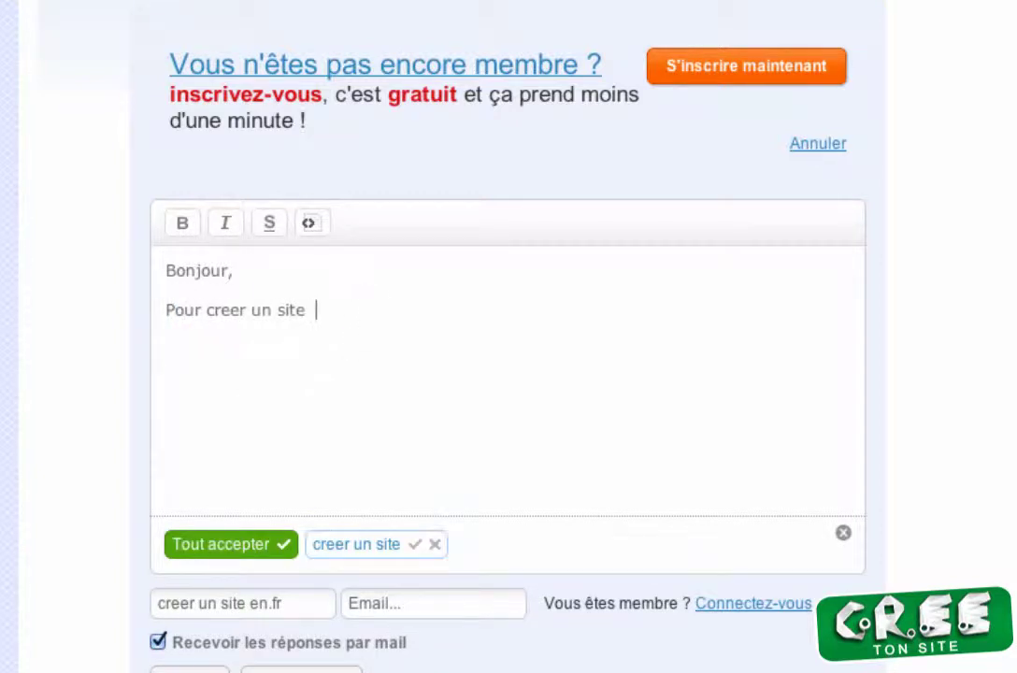
- Continue the sentence with "il vous faut choisir deja un bon hebergeur. Puis tout le reste devient facile."
text(il vous faut cho)
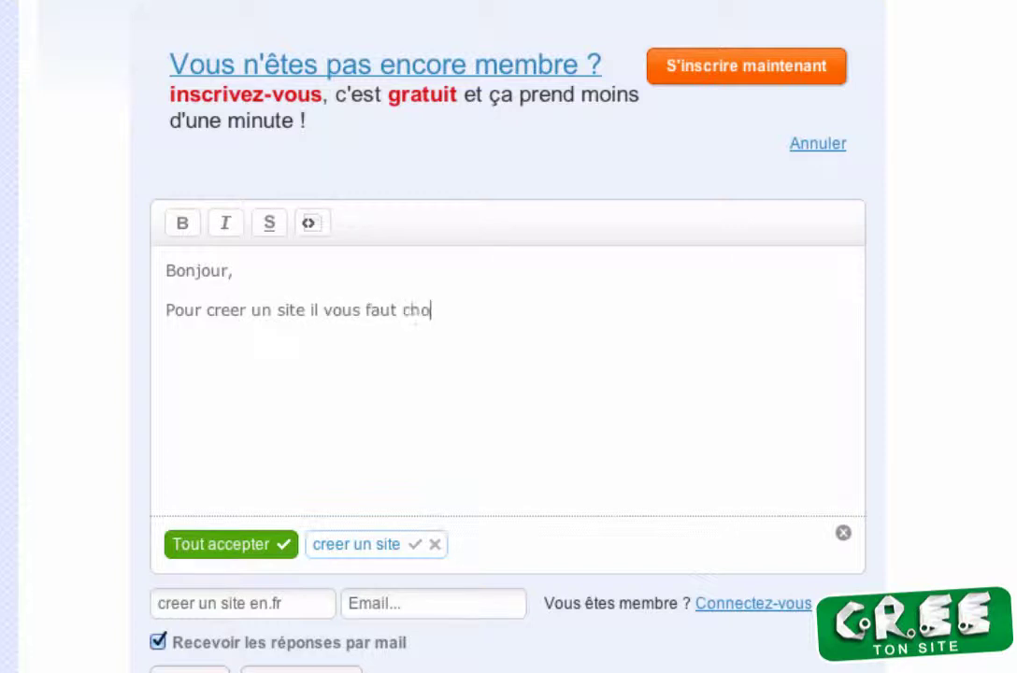
text(isir deja un )
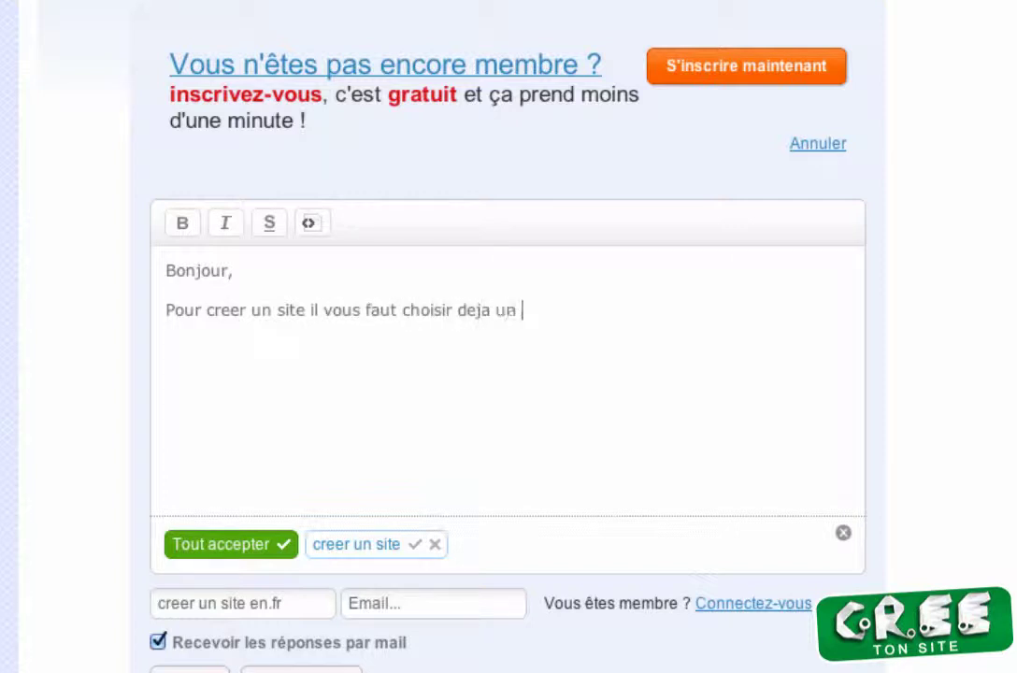
text(bon hebergeyr)
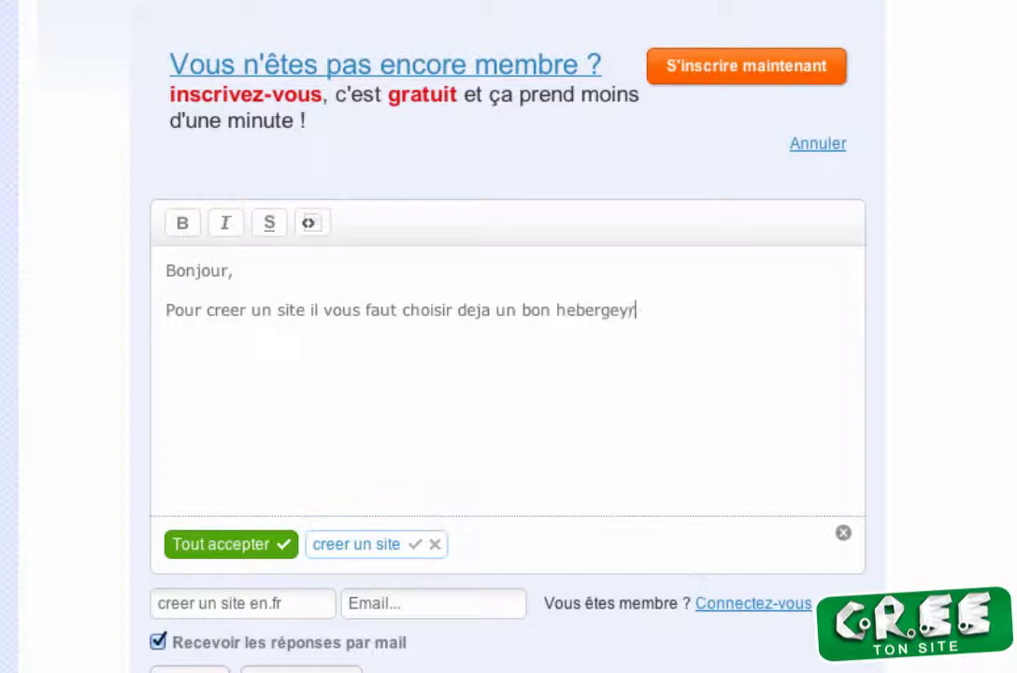
key(BackSpace)
key(BackSpace)
text(ur. Puis )
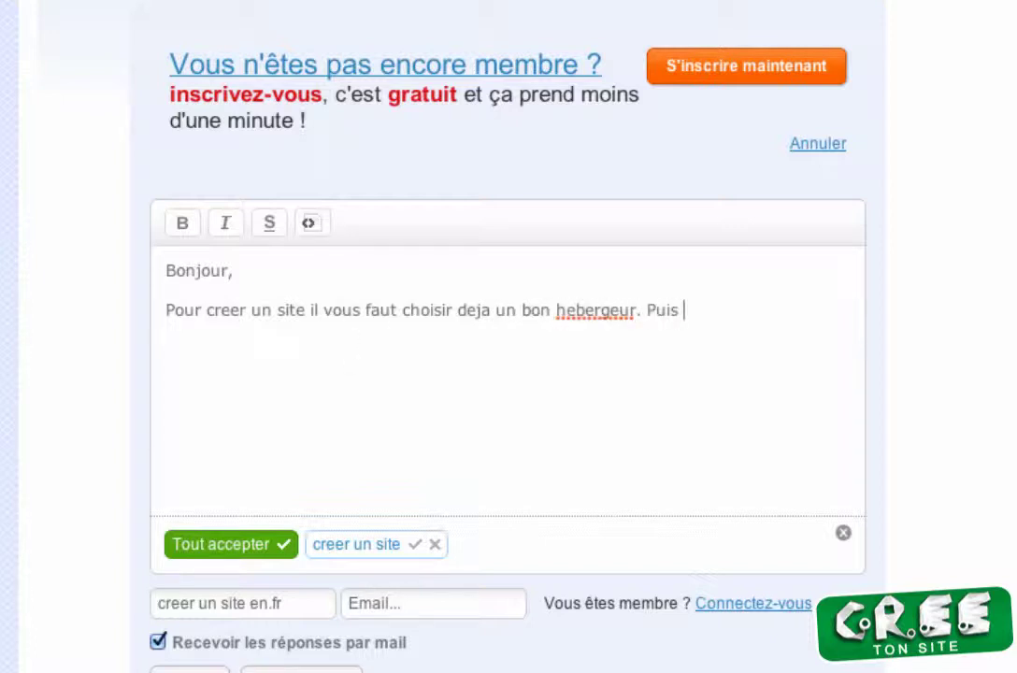
text(tout le reste d)
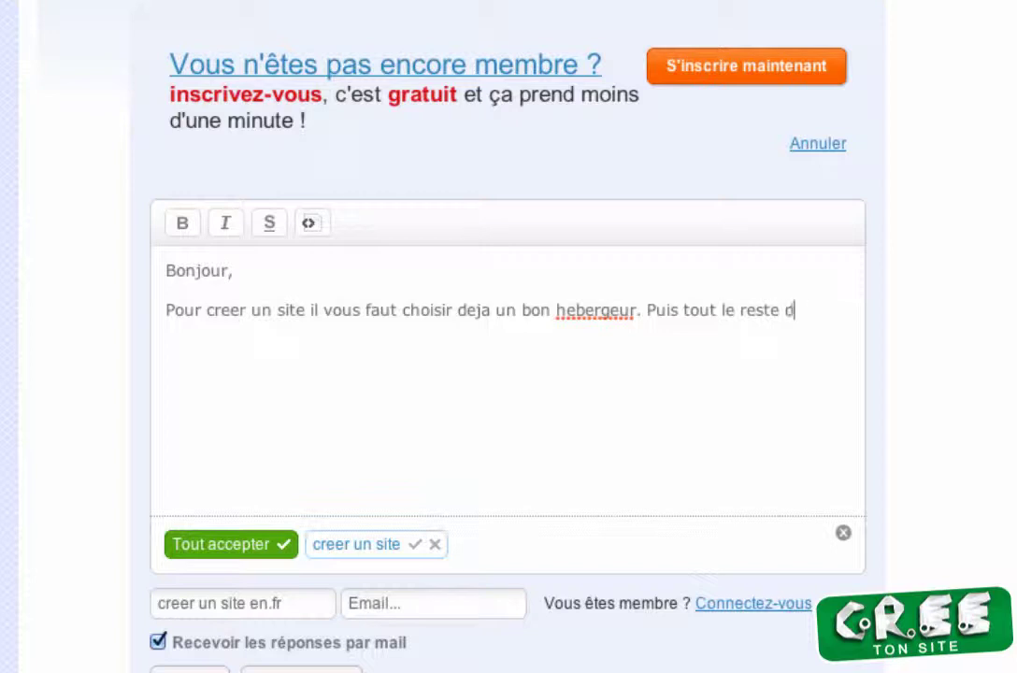
text(evient facile.)
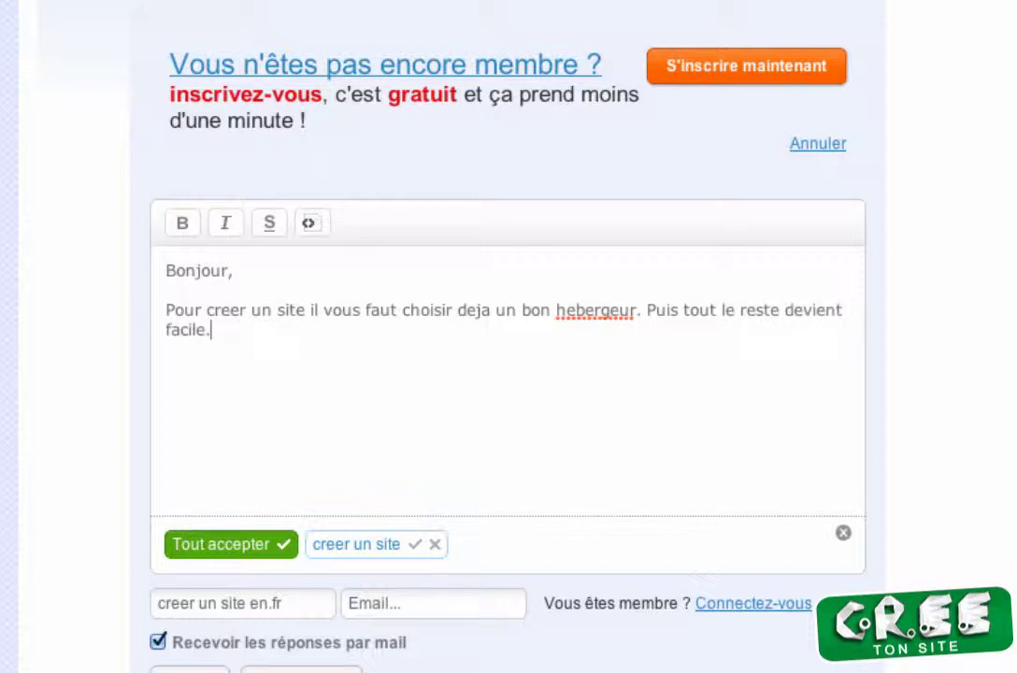
- Correct the misspelled word "hebergeur" in the reply to "hébergeur"
right_click(591, 310)
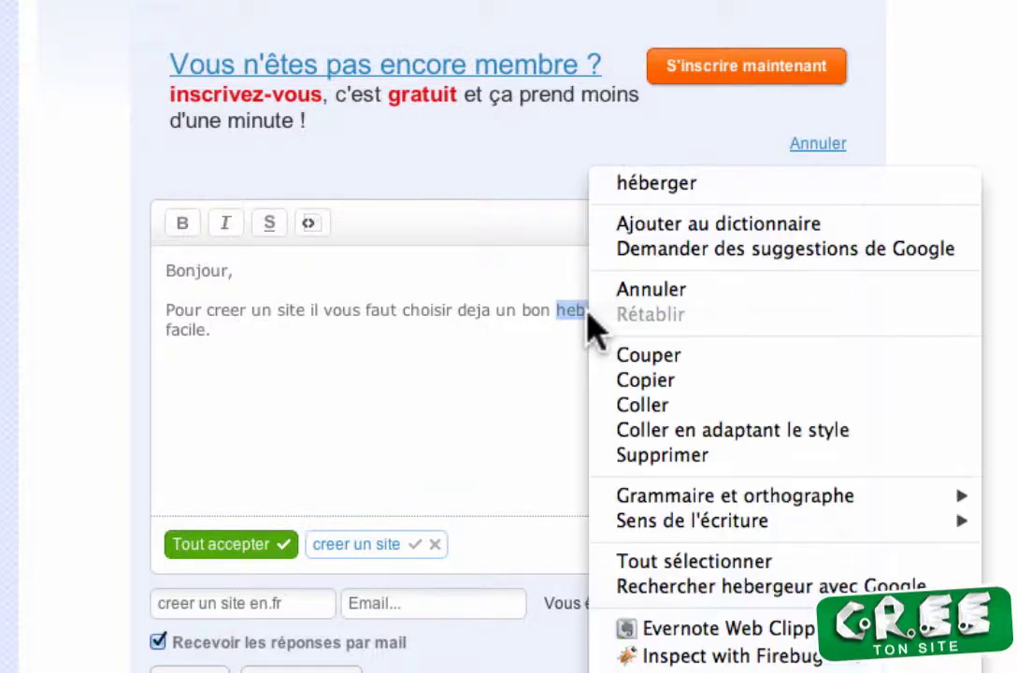
click(645, 184)
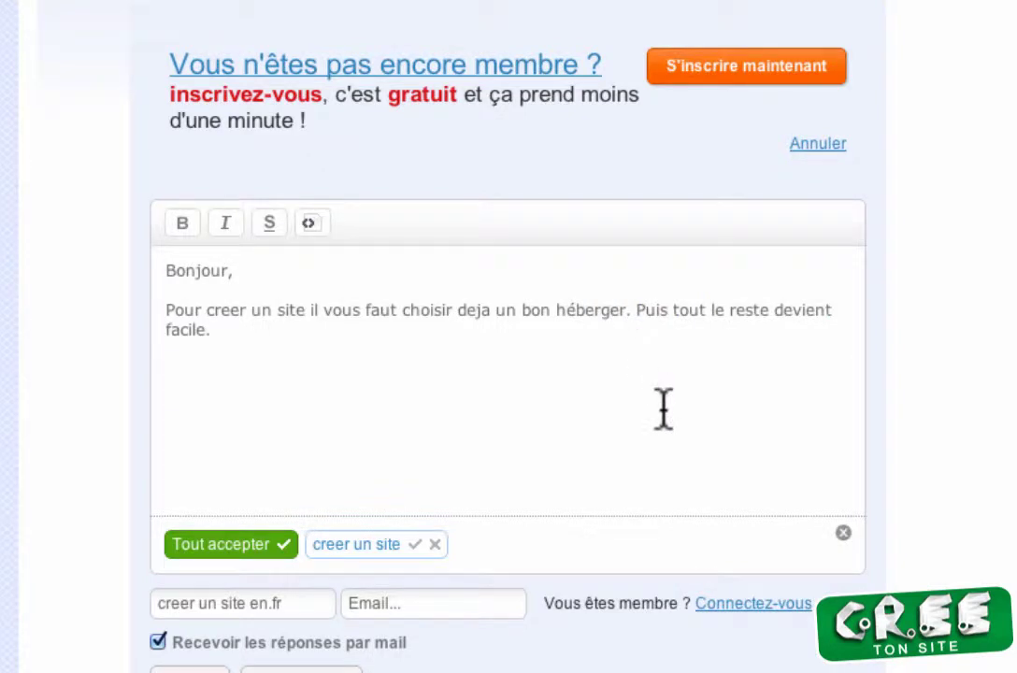
key(Left)
text(u)
- Start a new line in the reply with "D'ailleurs si ca vous interesse, vous devriez aller jeter un oeil sur cette page, ou"
click(581, 397)
key(Return)
text(D;)
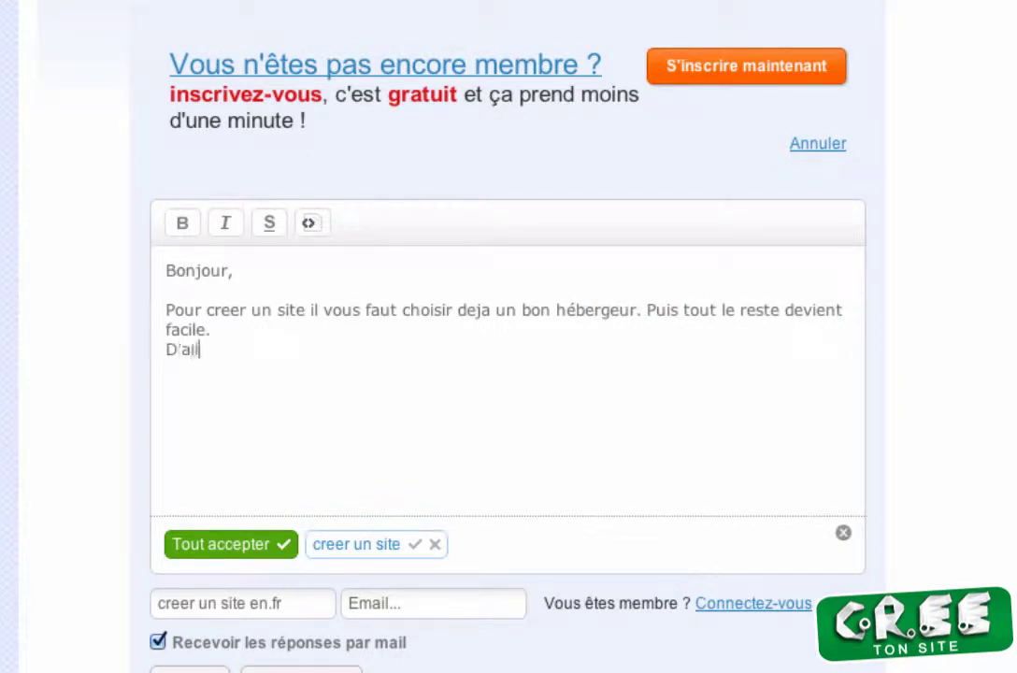
text(ailleurs si ca vo)
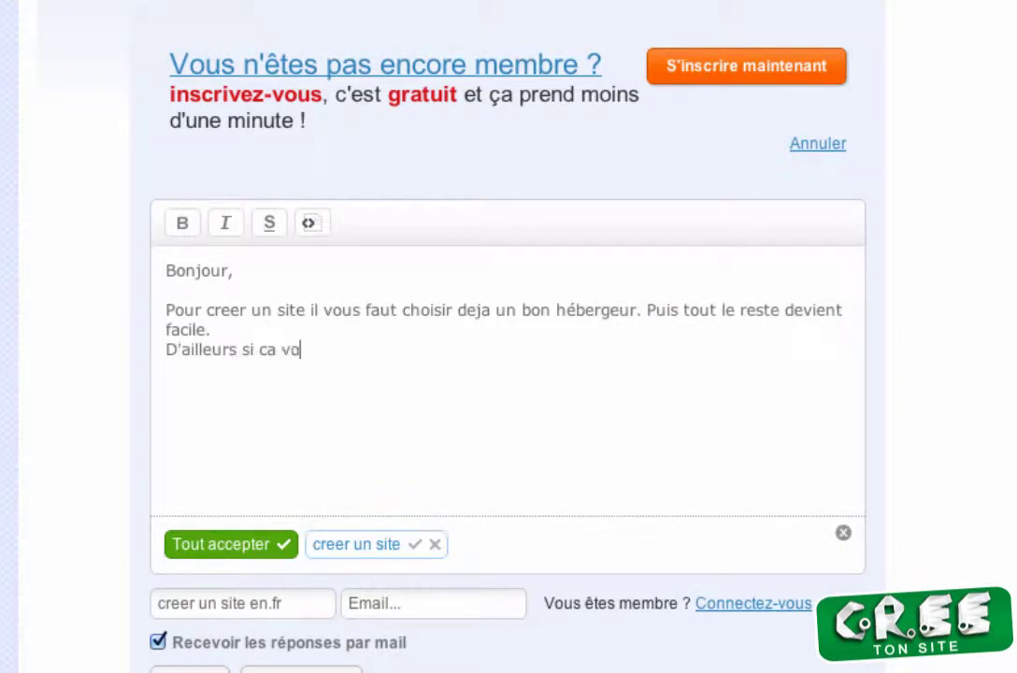
text(us interesse)
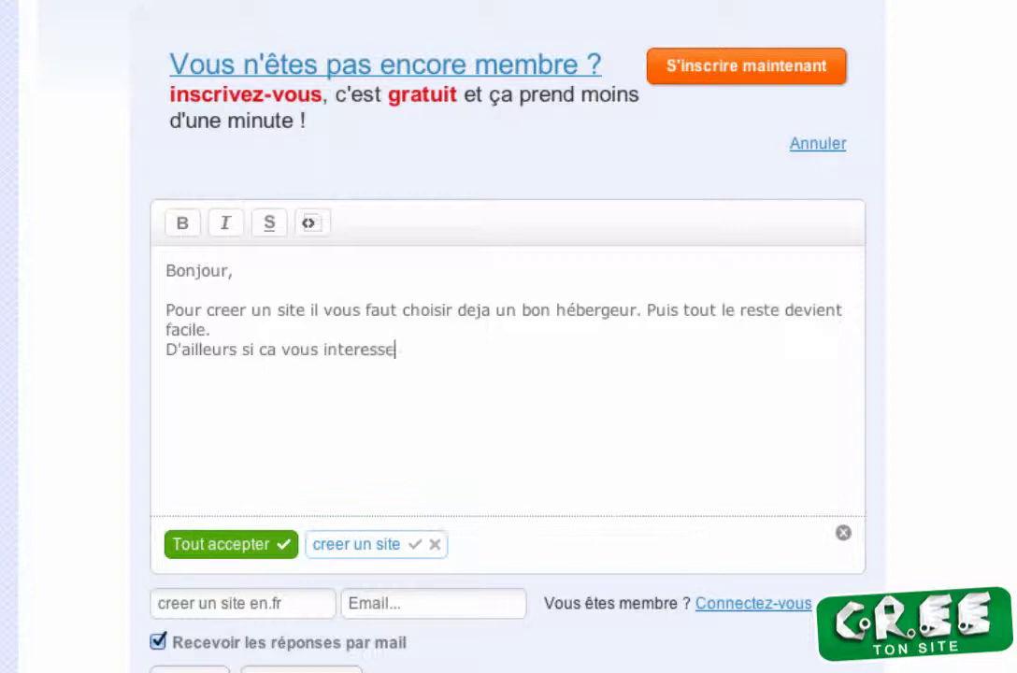
text(, vous devriez )
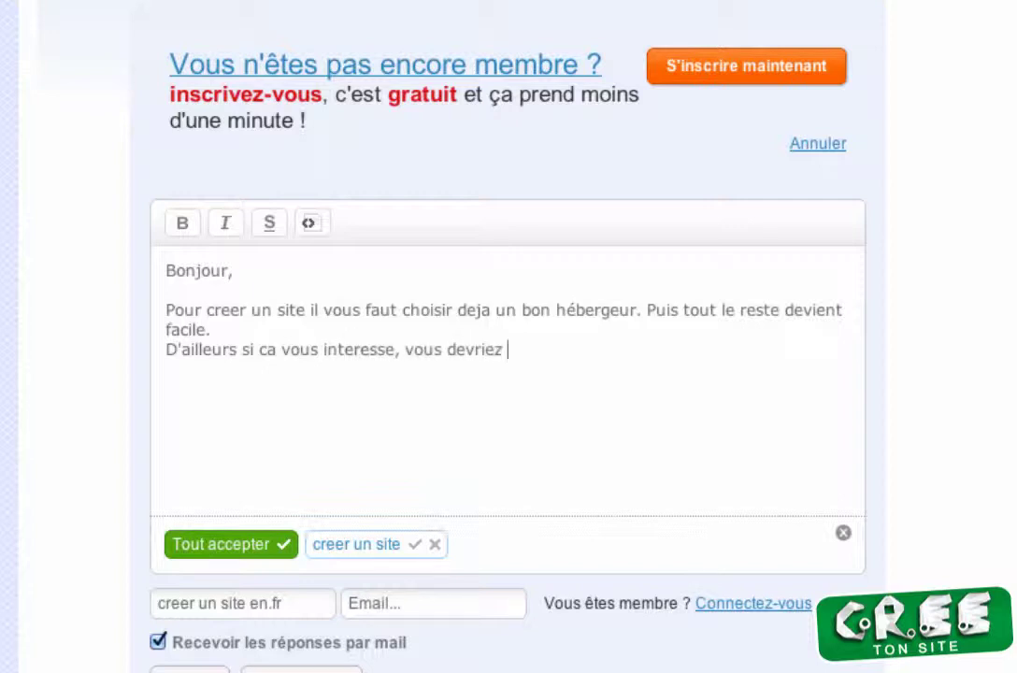
text(aller jeter u)
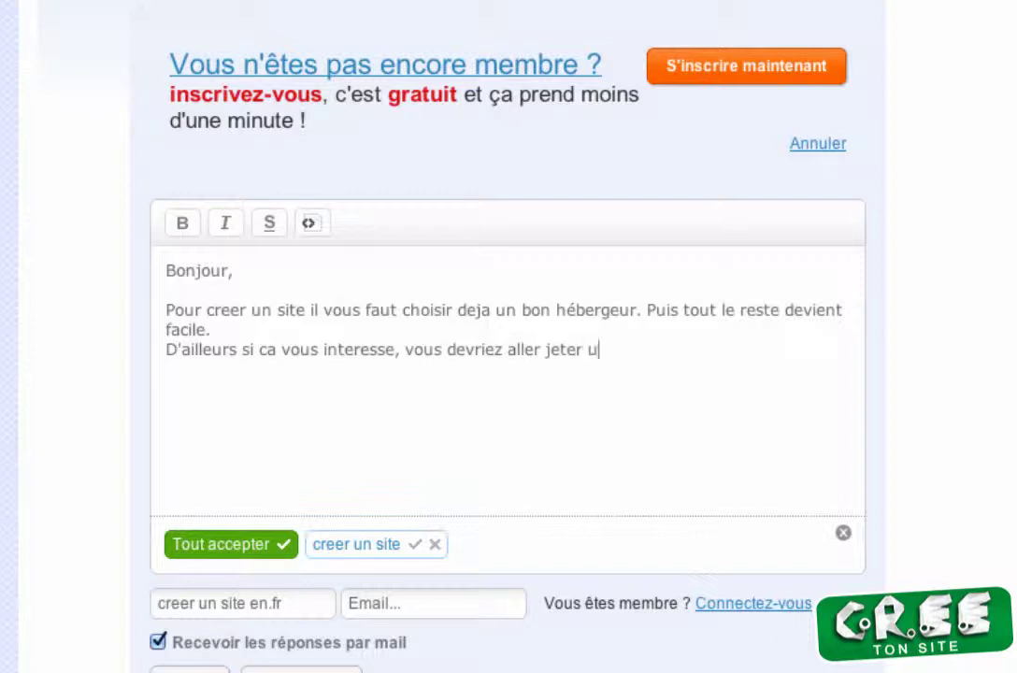
text(n oeil sur cet)
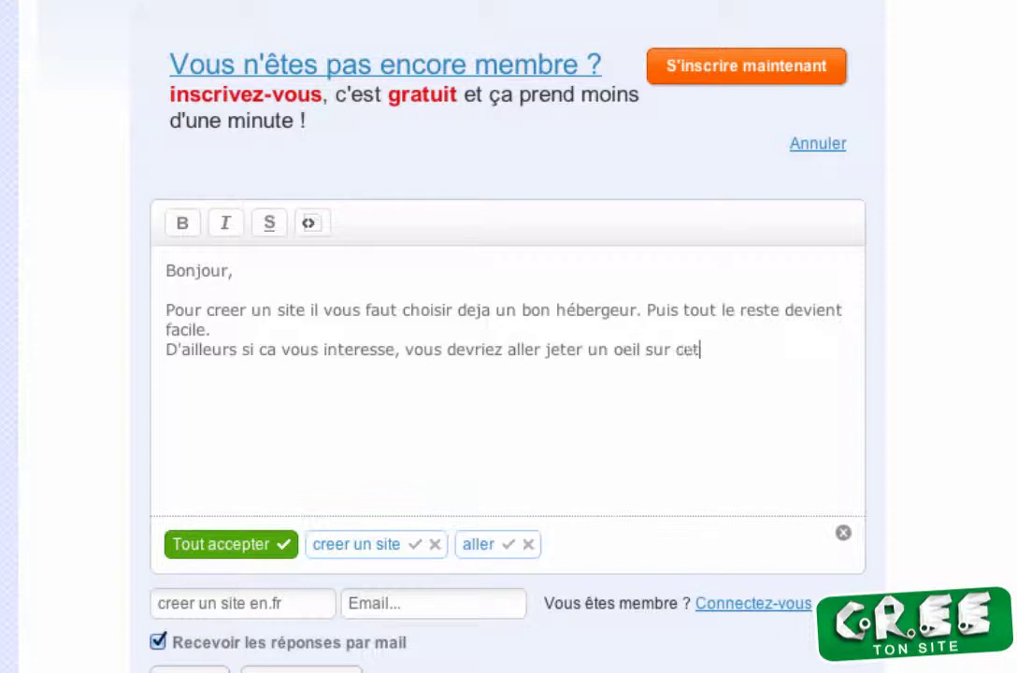
text(te page, ou )
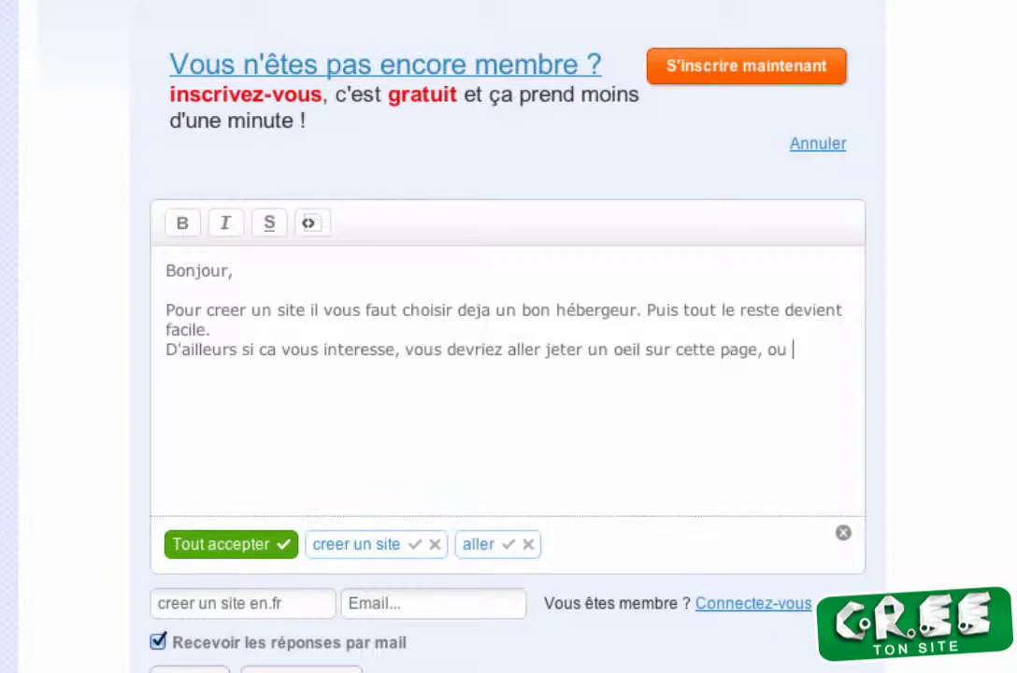
text(tout vous e)
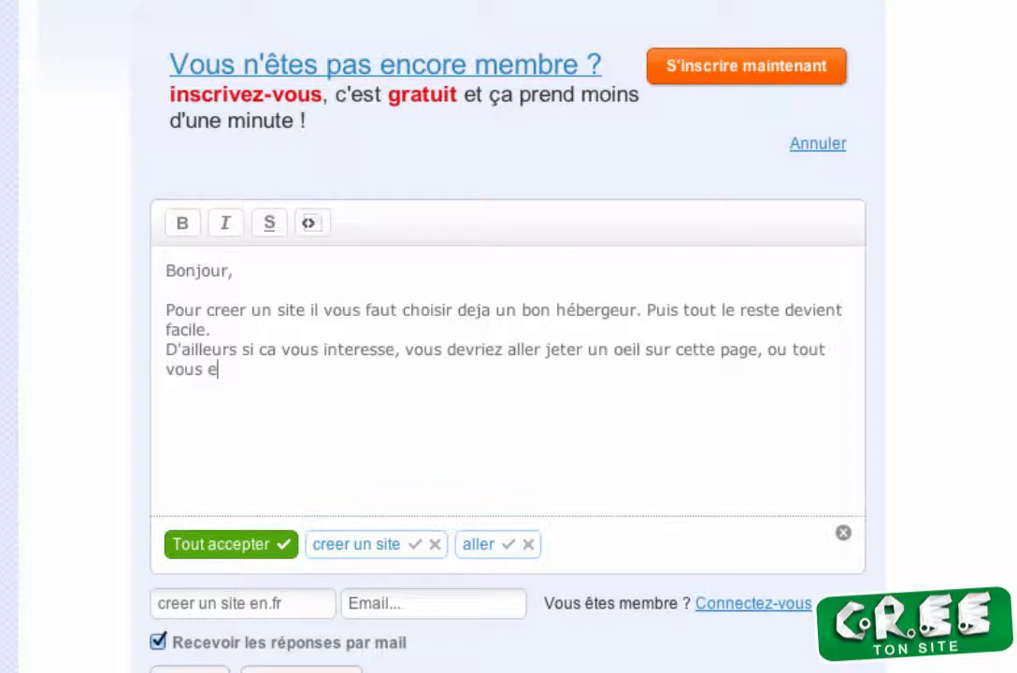
text(st expliaue)
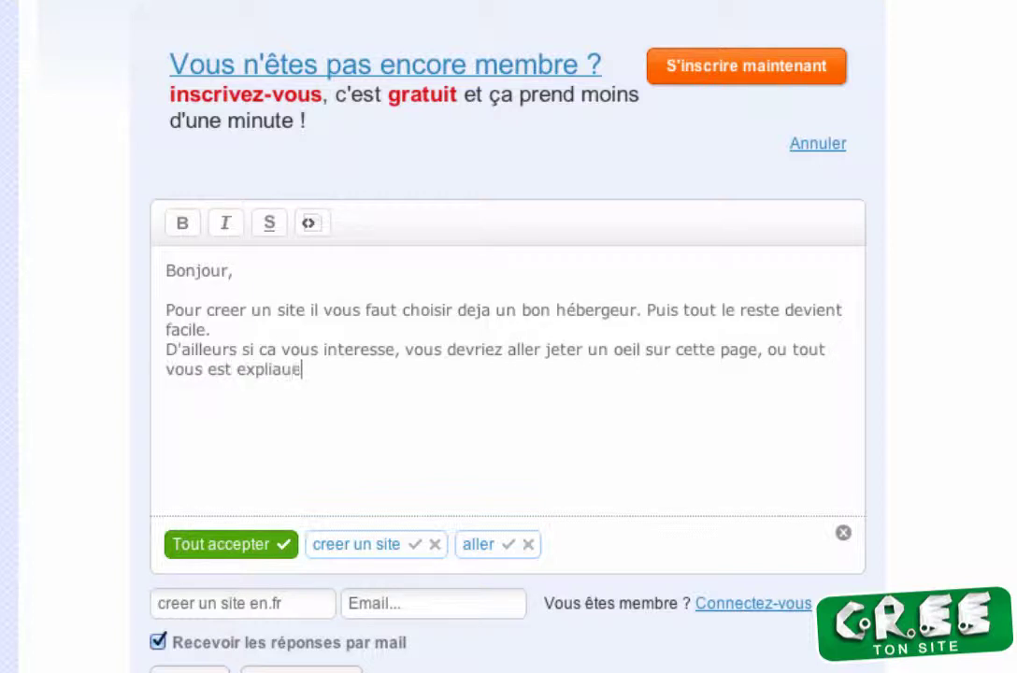
key(BackSpace)
key(BackSpace)
text(que)
key(BackSpace)
key(BackSpace)
key(BackSpace)
key(BackSpace)
key(BackSpace)
text(que simplement)
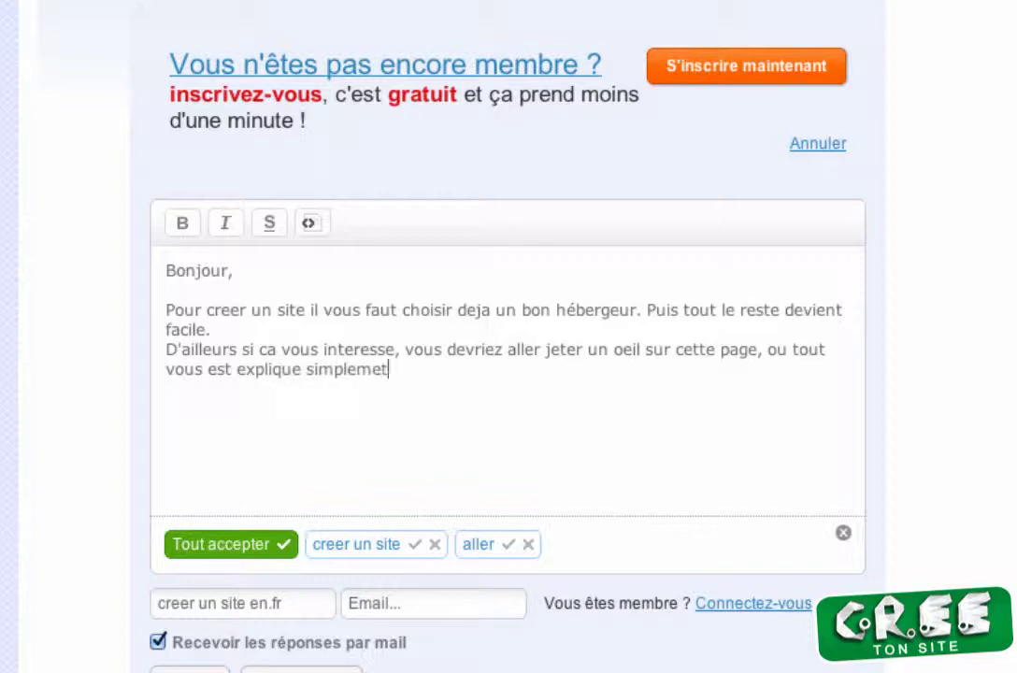
key(BackSpace)
text(nt:)
key(Return)
text(http://www.creetonsite.com/comment-creer-un-site-en-fr-rapidement-et-facilement/)
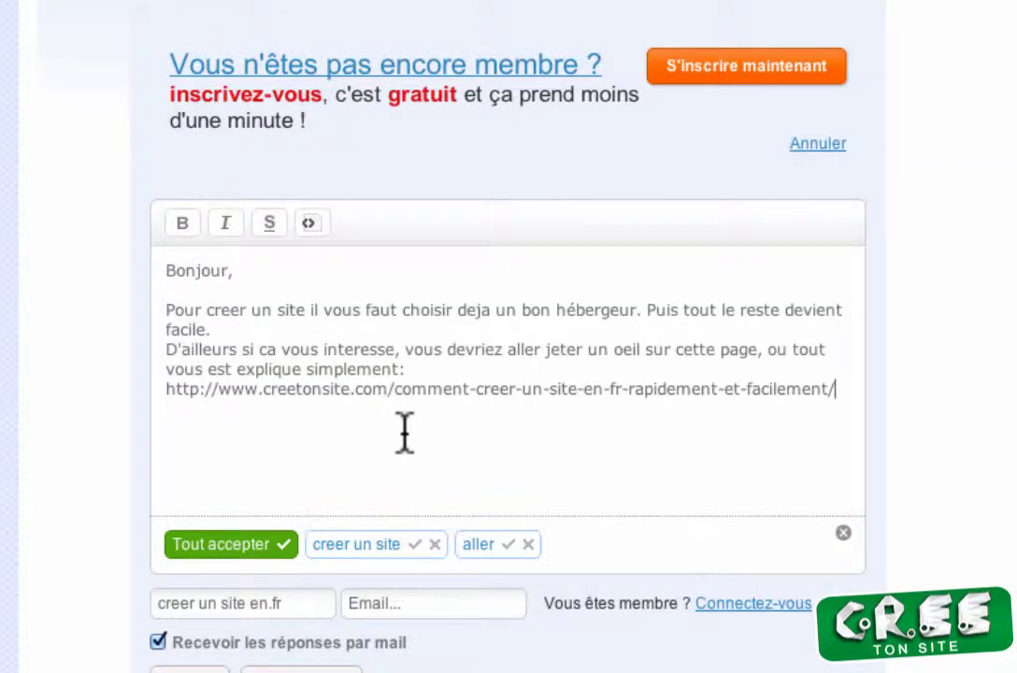
- Leave a blank line, close the reply with "En esperant que ca vous aide" and correct "esperant" to "espérant"
key(Return)
key(Return)
text(En esp)
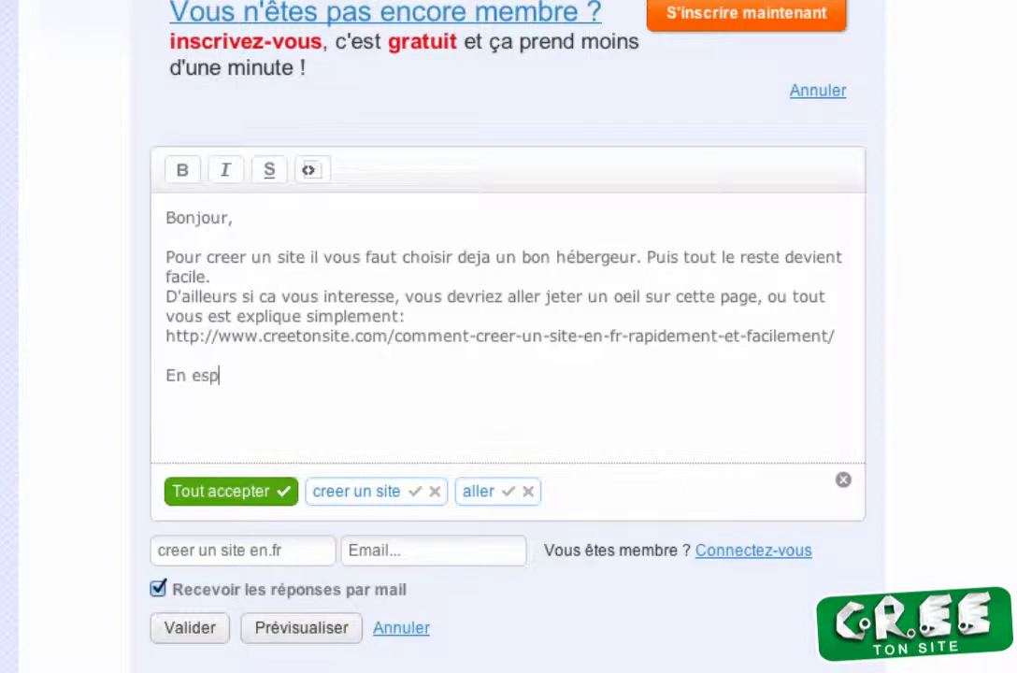
text(erant que c)
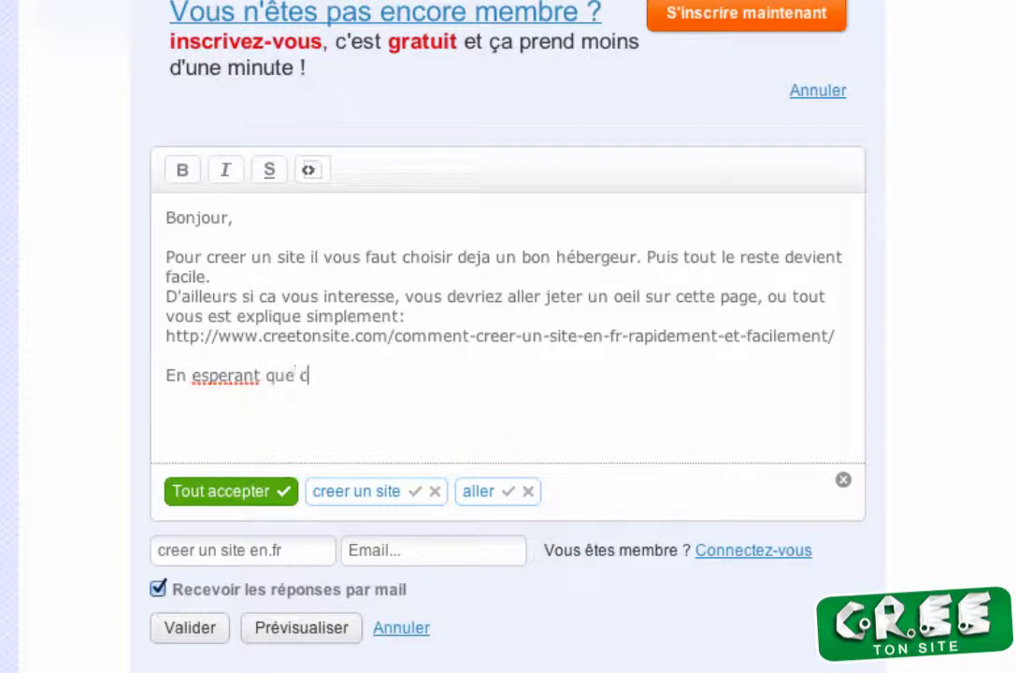
text(a vous aide)
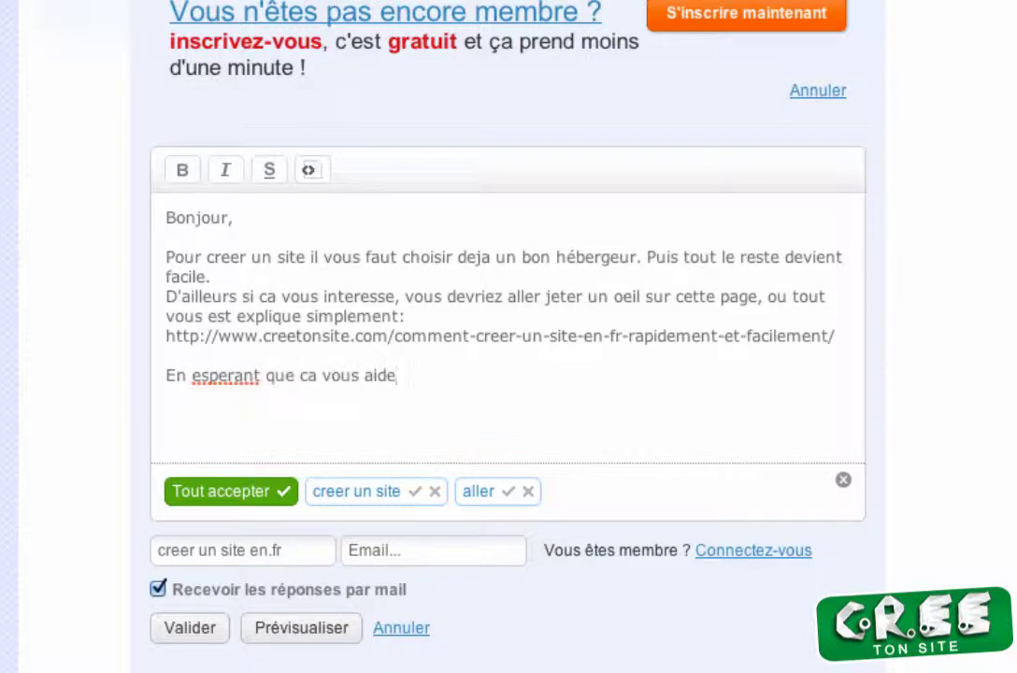
right_click(245, 376)
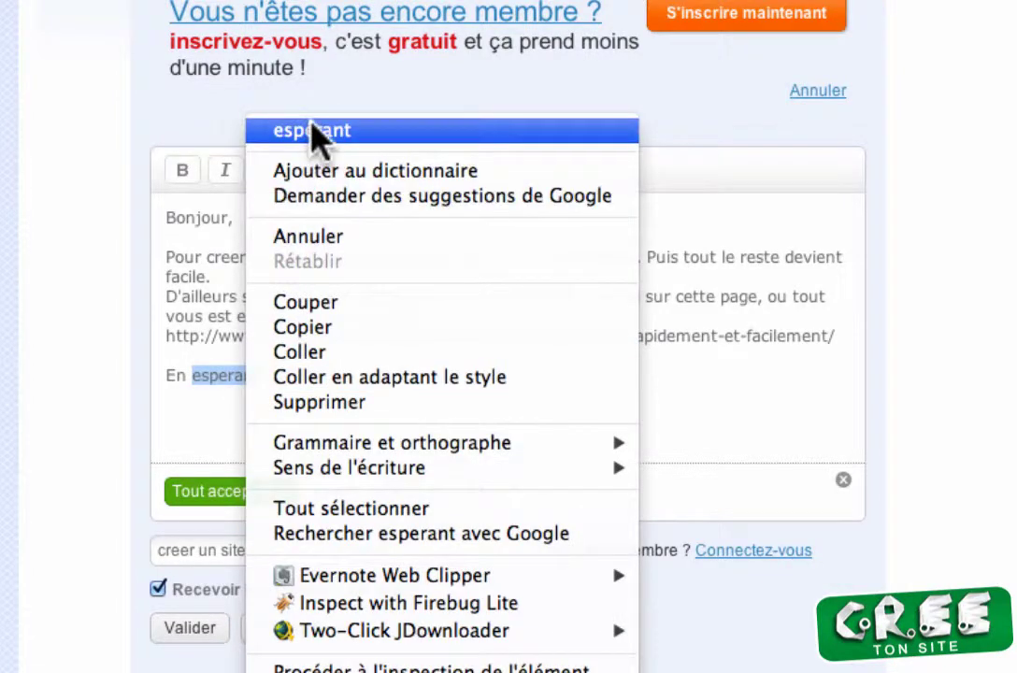
click(313, 131)
click(233, 430)
- Change the reply's display name to "creer un site en .fr" and submit the reply
click(240, 551)
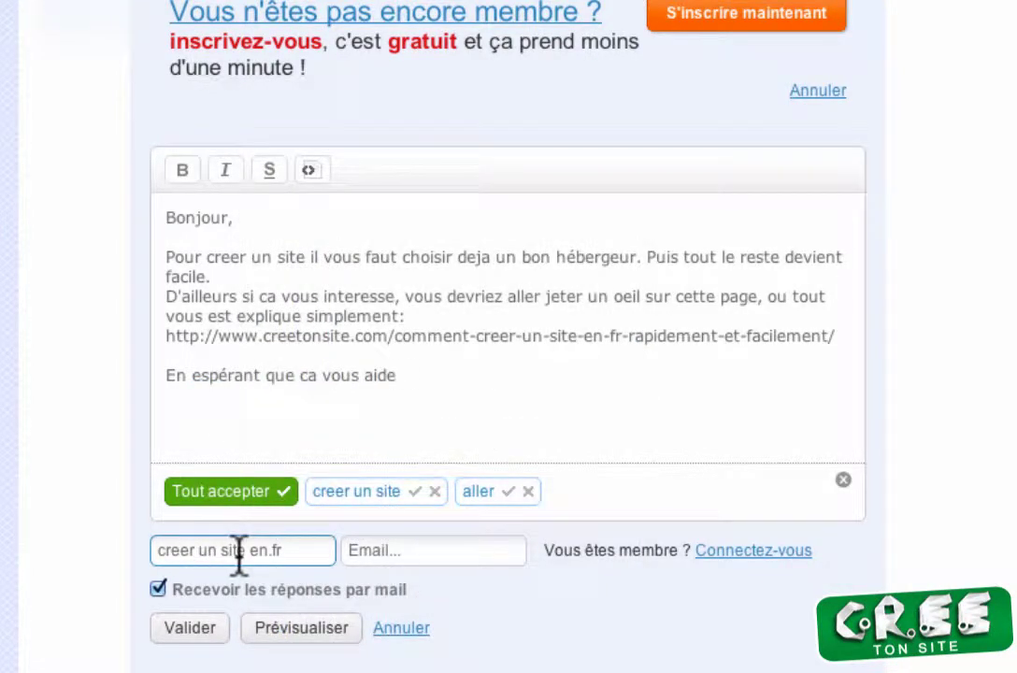
drag(288, 549, 109, 538)
key(ctrl+c)
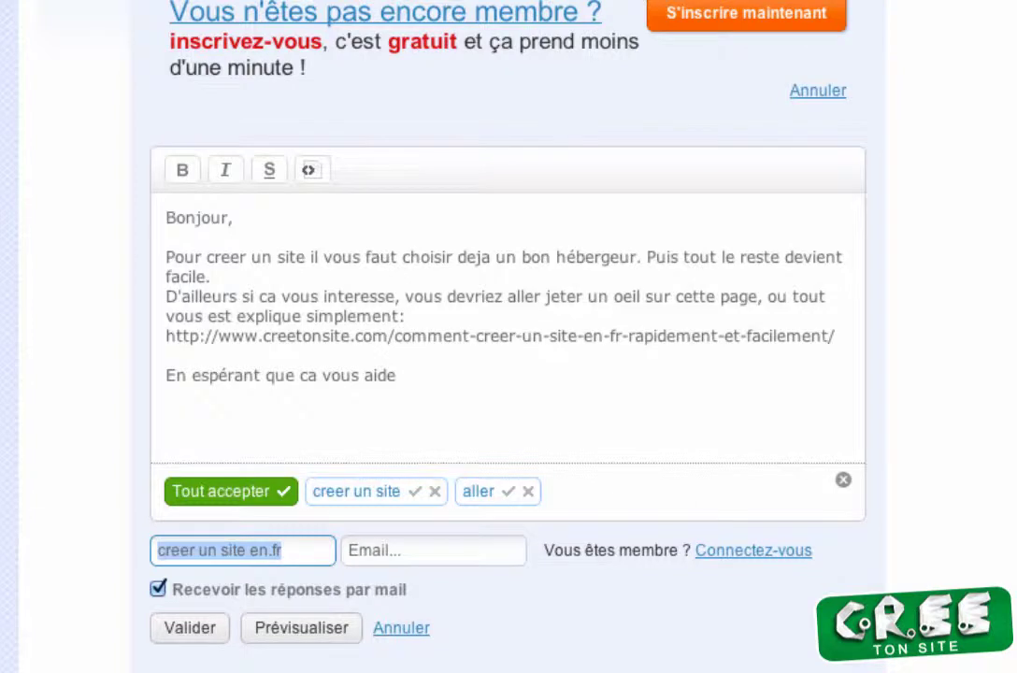
key(BackSpace)
click(408, 551)
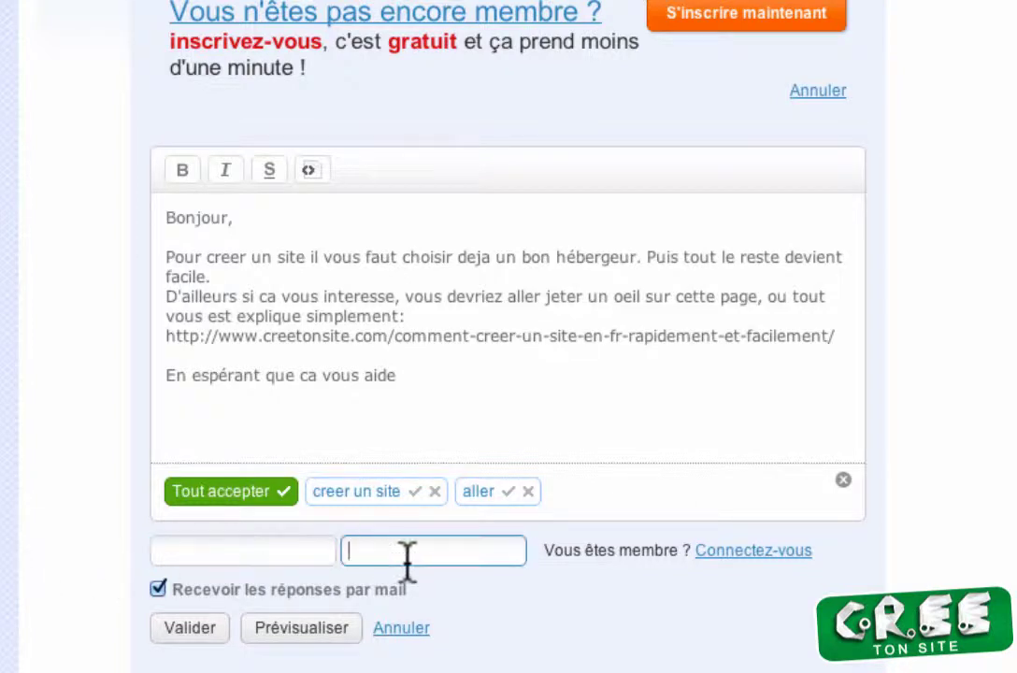
click(248, 548)
key(ctrl+v)
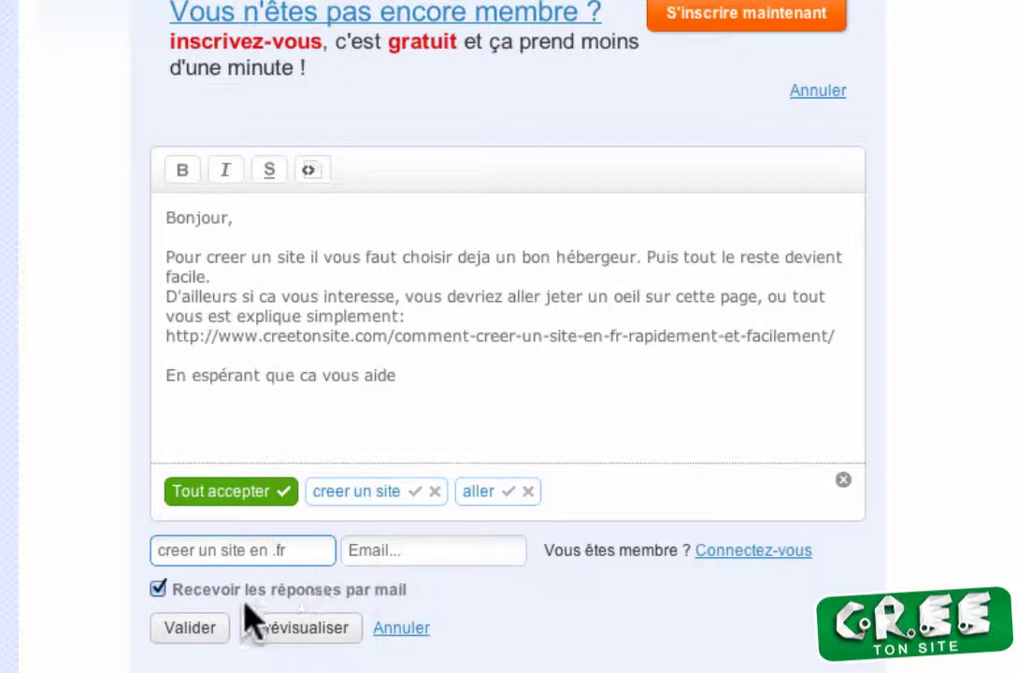
click(191, 628)
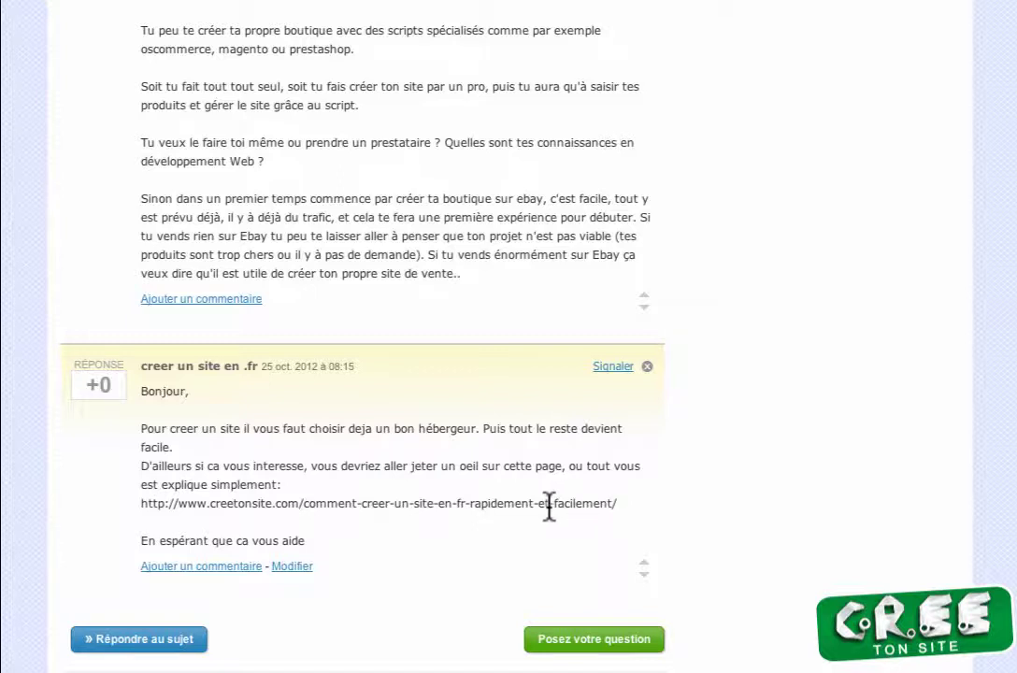
- Examine how the creetonsite.com link is shown in the posted reply
drag(619, 503, 645, 505)
click(208, 517)
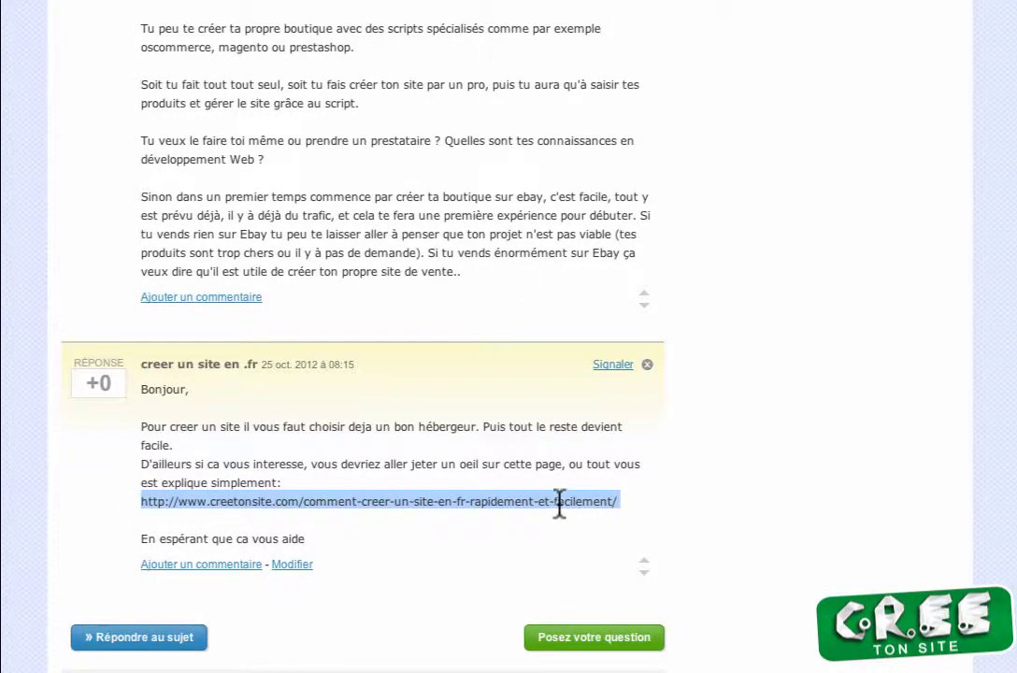
click(393, 497)
- Return to the Google results, search for "créer un site" blog and go to the second page of results
scroll(355, 337, up, 2)
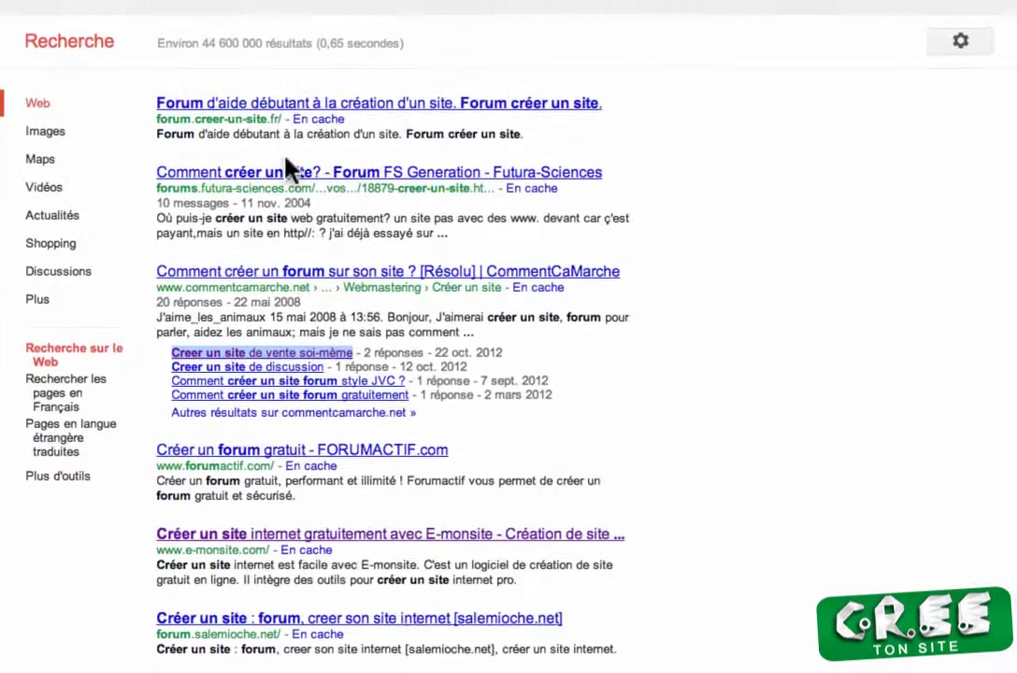
scroll(537, 472, up, 3)
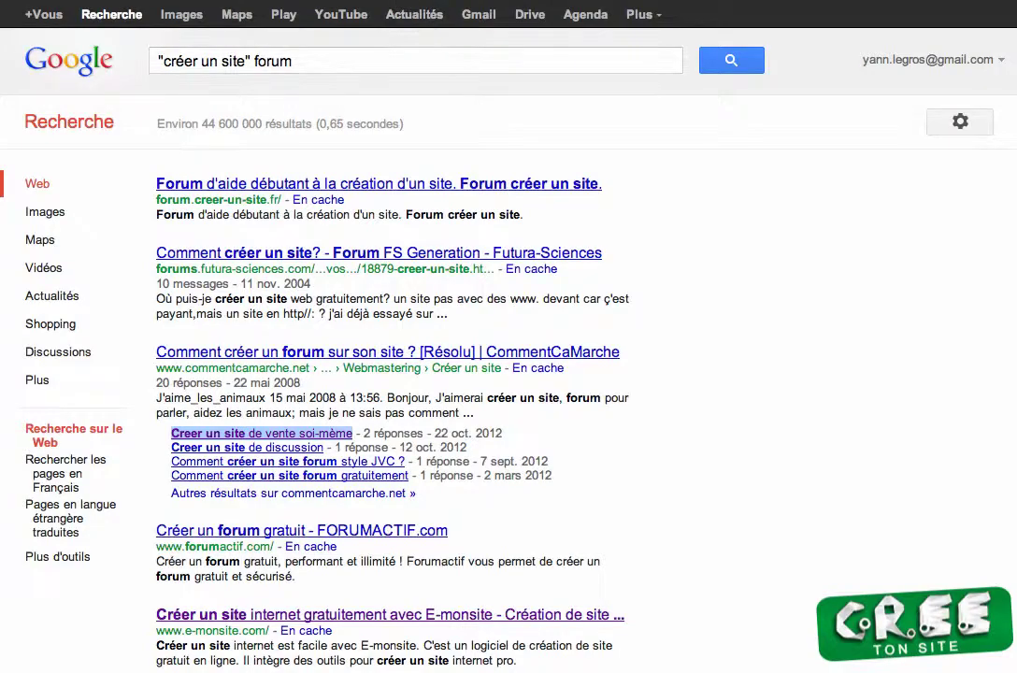
triple_click(302, 62)
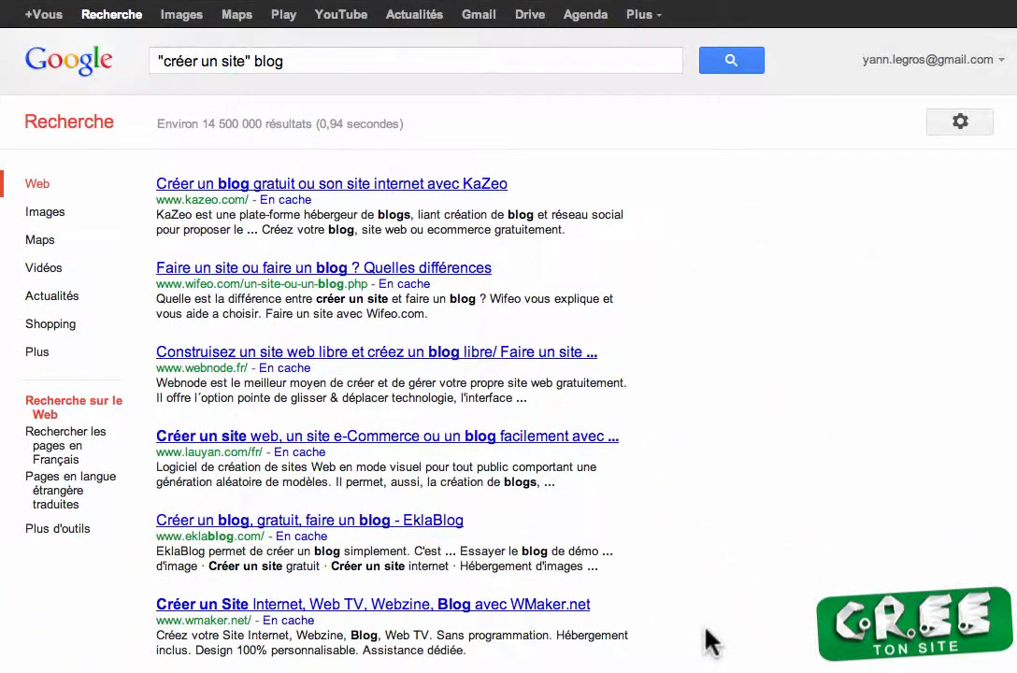
scroll(710, 643, down, 2)
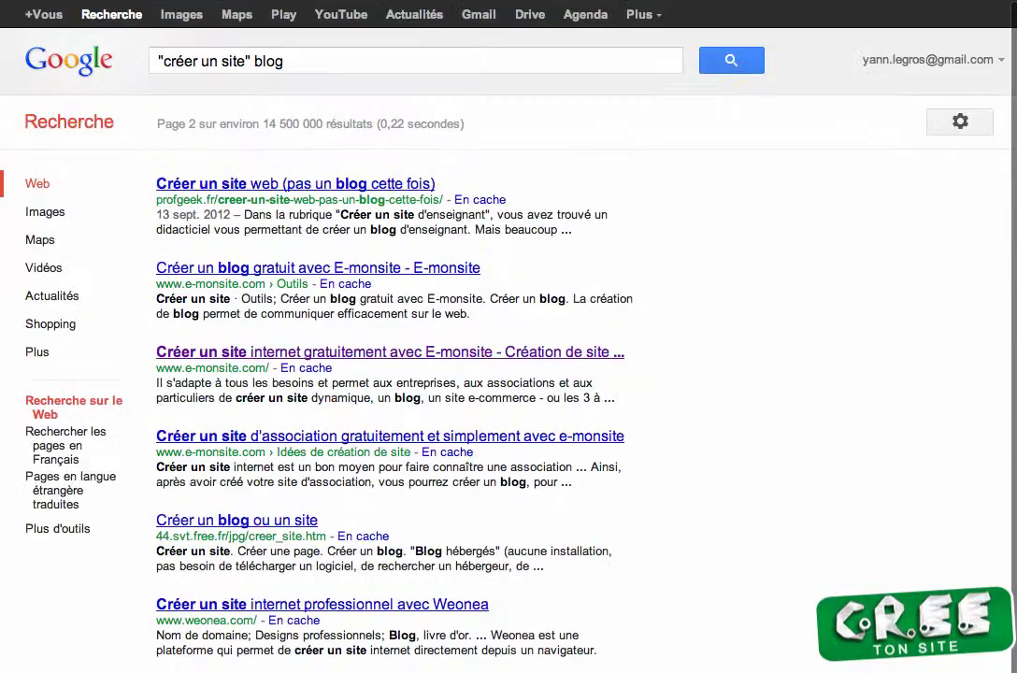
- Check the result count and open the profgeek.fr result "Créer un site web (pas un blog cette fois)"
drag(262, 124, 329, 124)
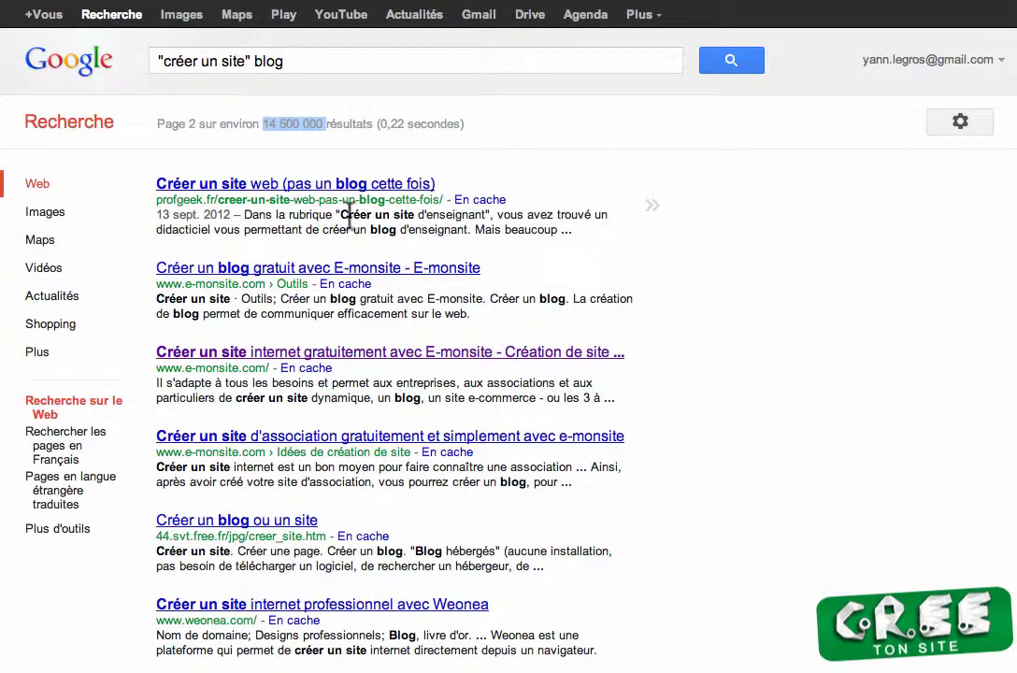
click(262, 198)
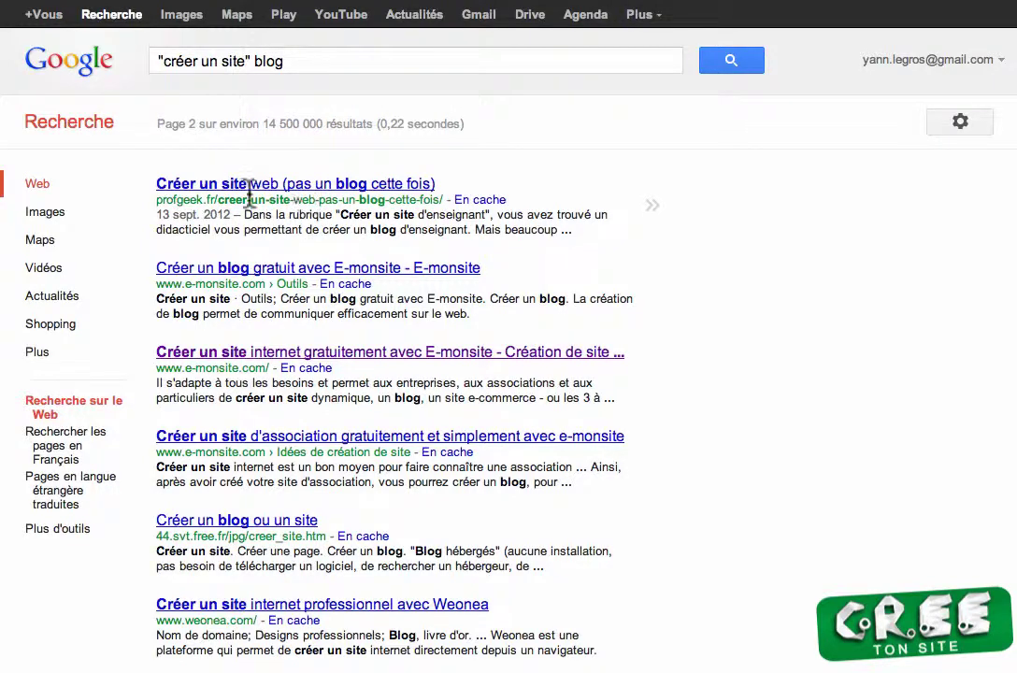
right_click(291, 187)
key(Escape)
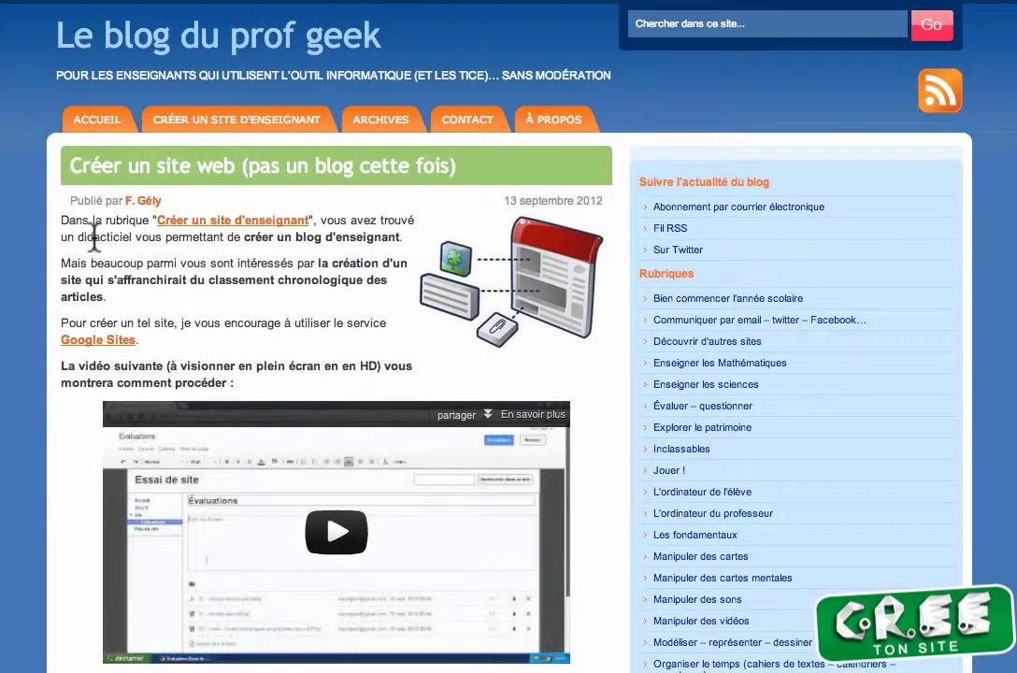
- Fill in the blog's comment form with the name "créer un site en .fr", the contact's e-mail and the creetonsite.com page address as website
scroll(94, 237, down, 4)
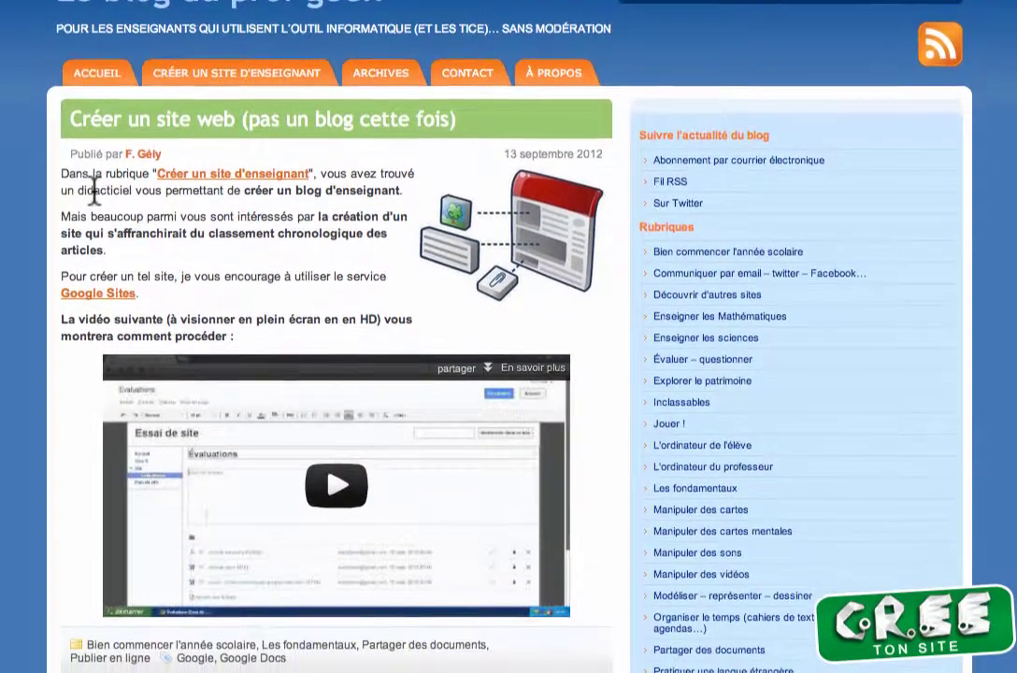
scroll(262, 455, down, 15)
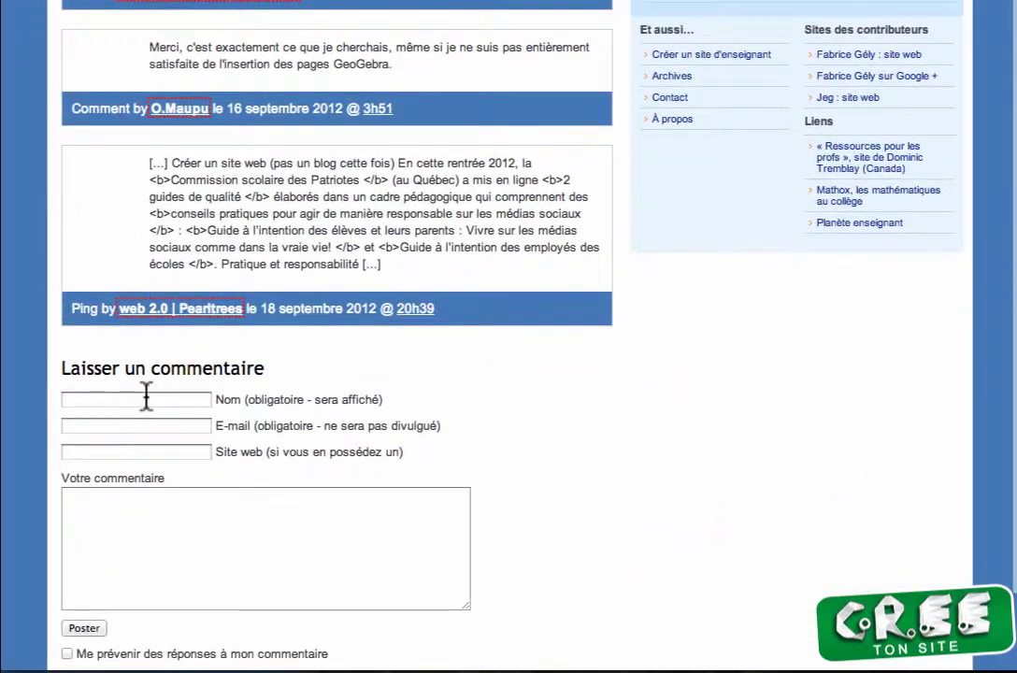
scroll(145, 395, down, 3)
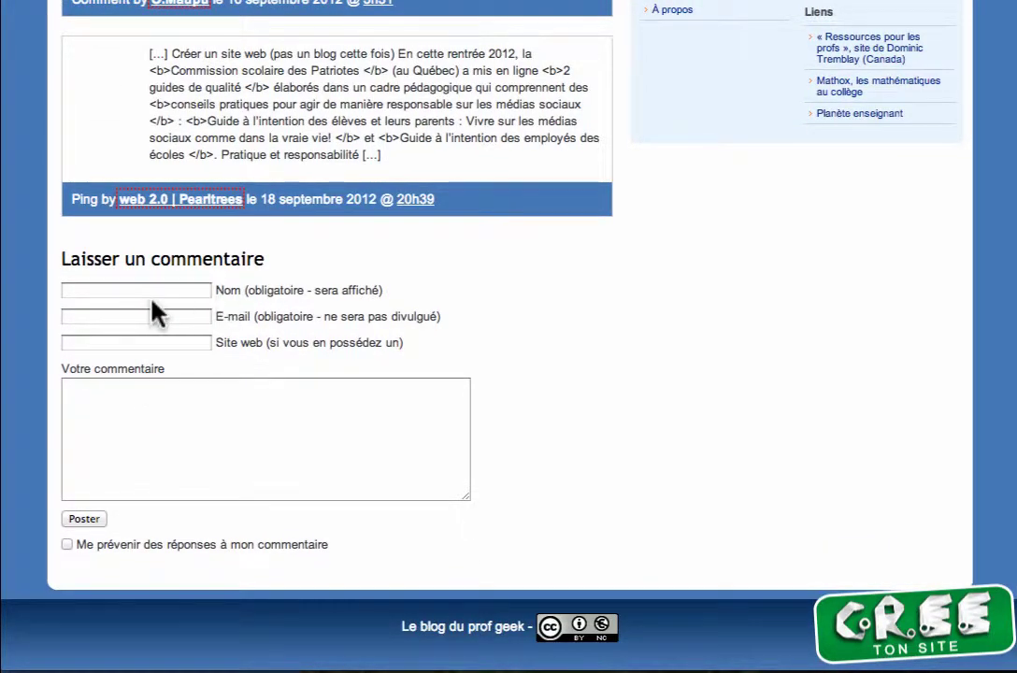
click(157, 293)
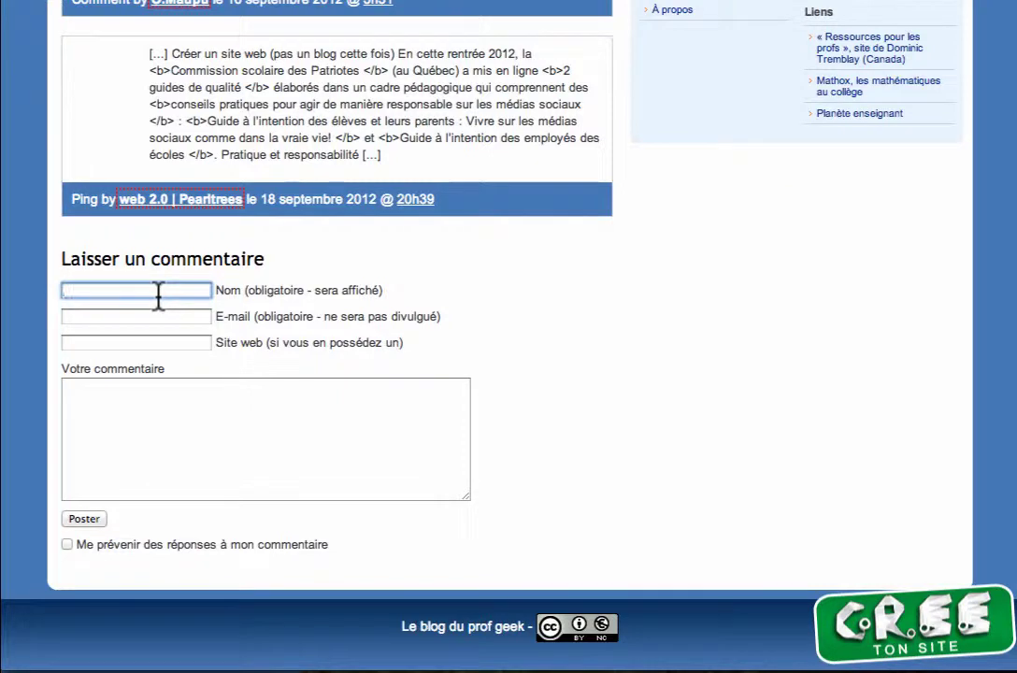
text(cree)
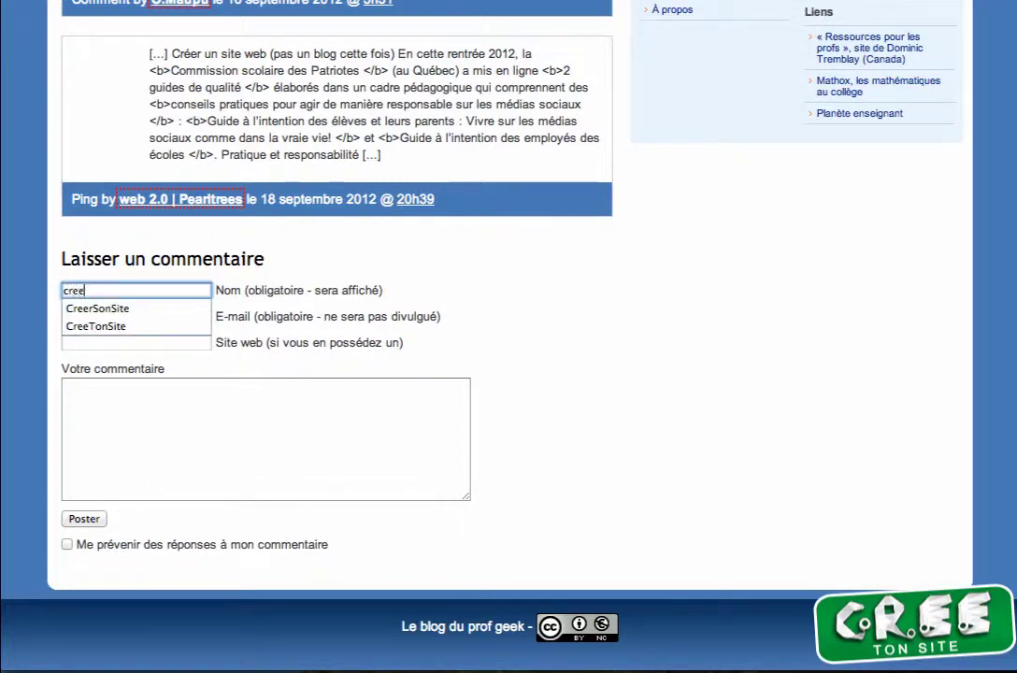
text(r un site en .fr)
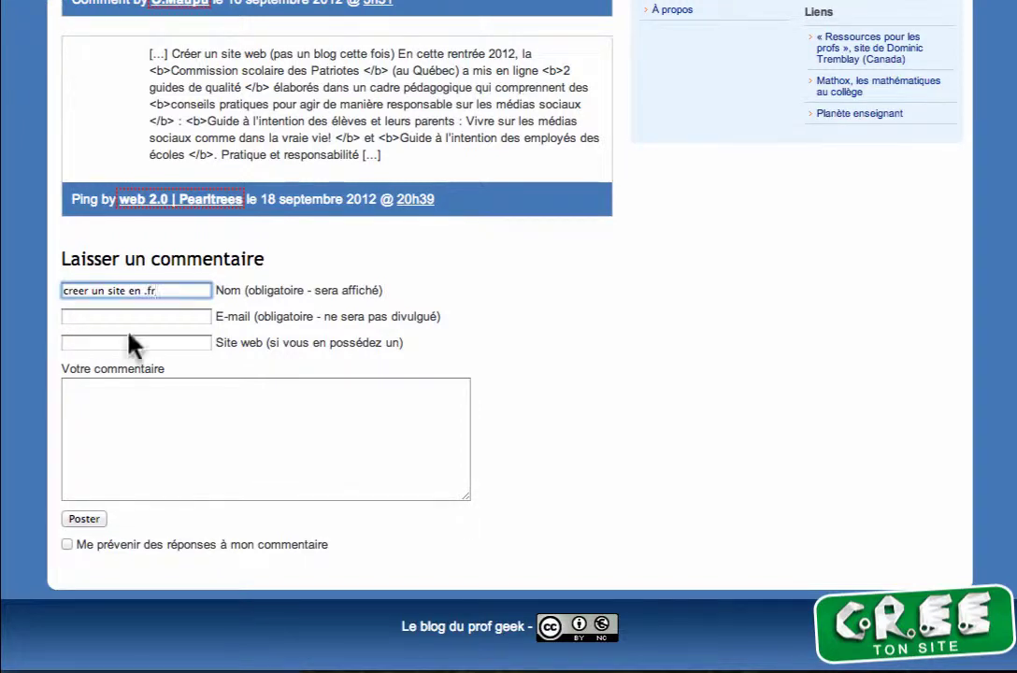
click(131, 318)
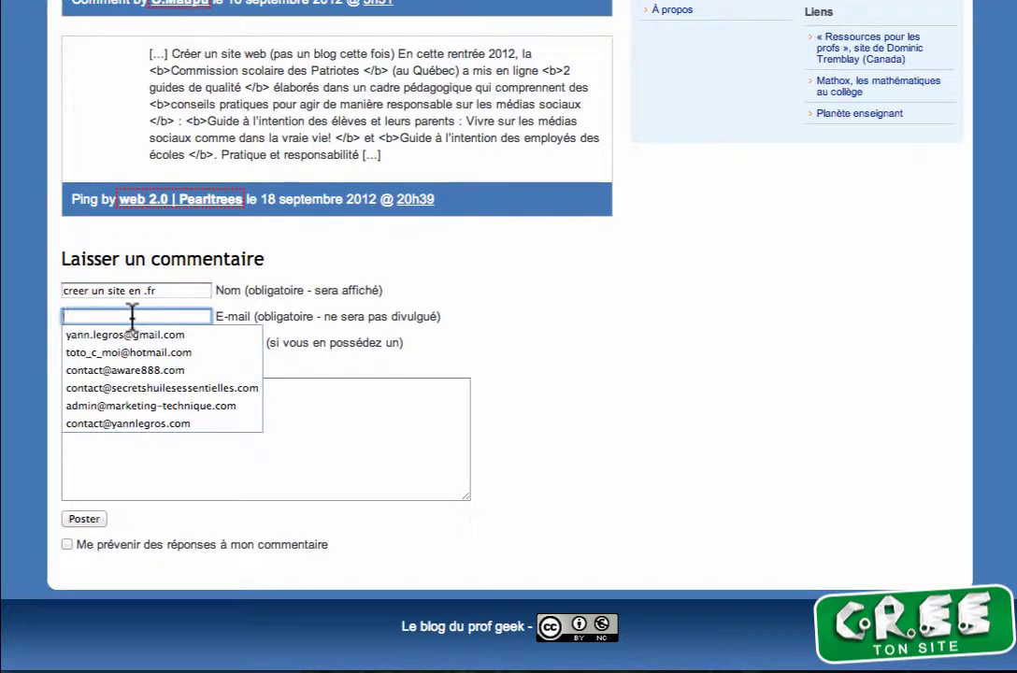
click(135, 335)
click(126, 342)
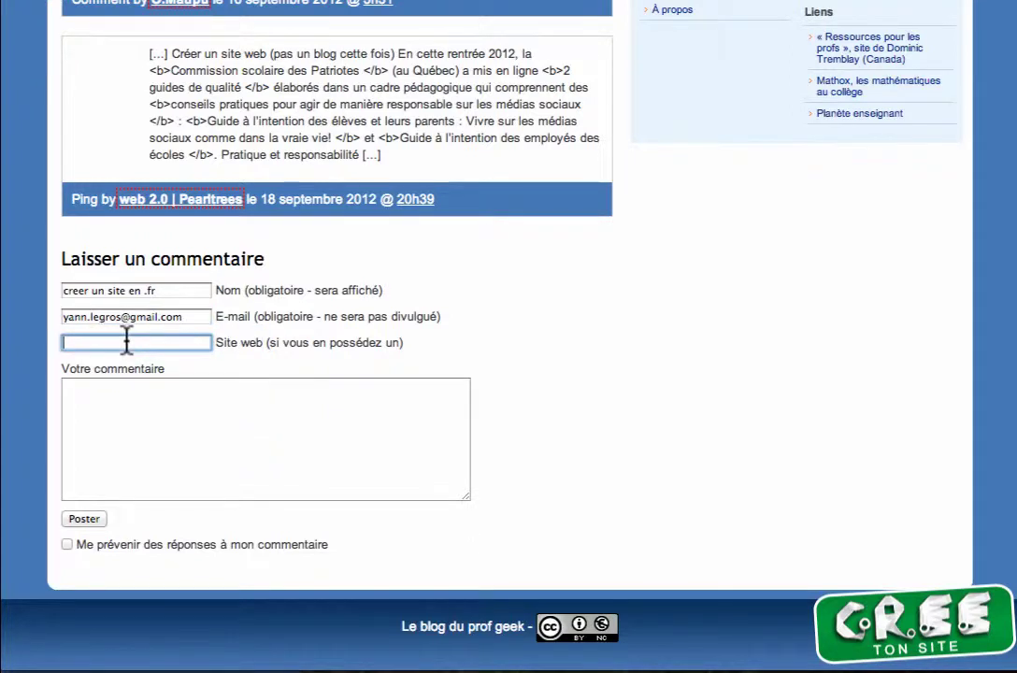
text(creer un site en.fr)
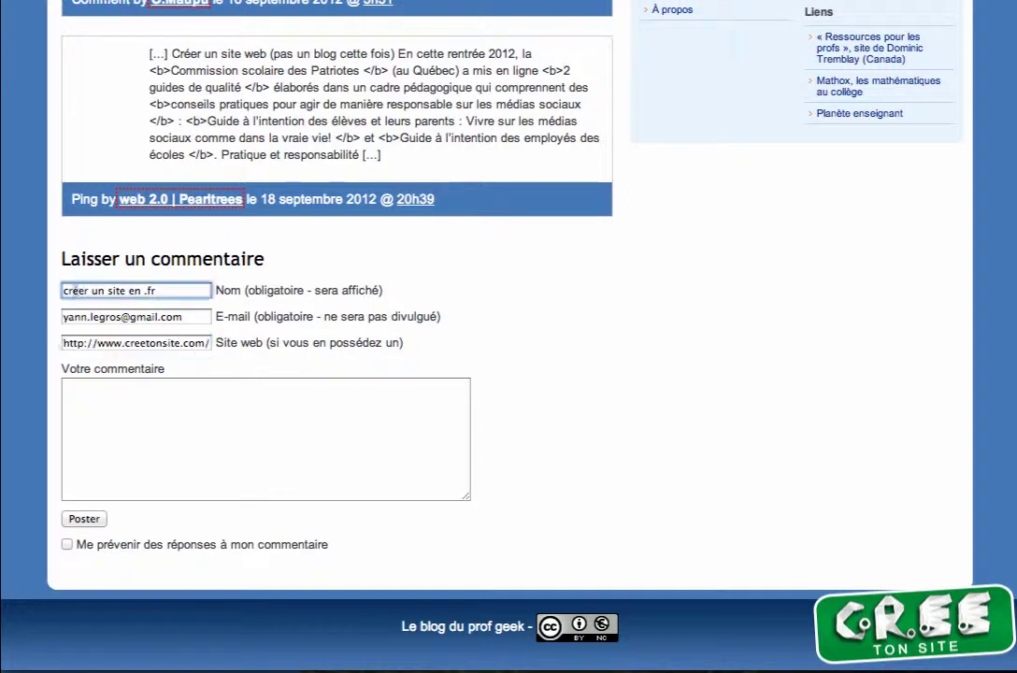
- Start the comment text with the line "Bonjour, C'est une bonne information."
click(150, 403)
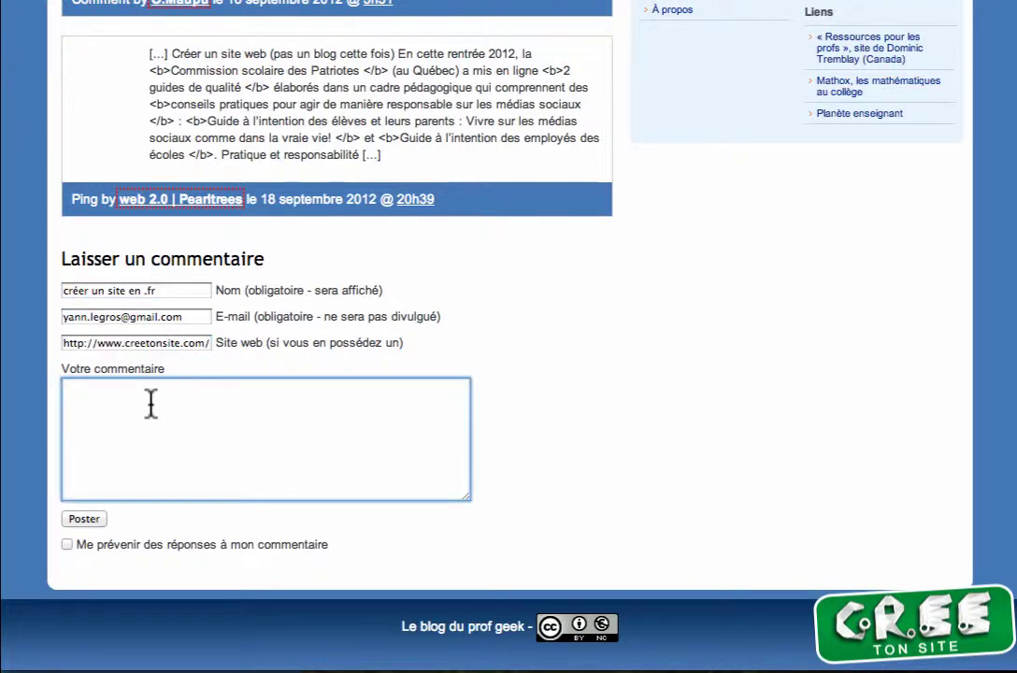
text(Bonjour, C'es)
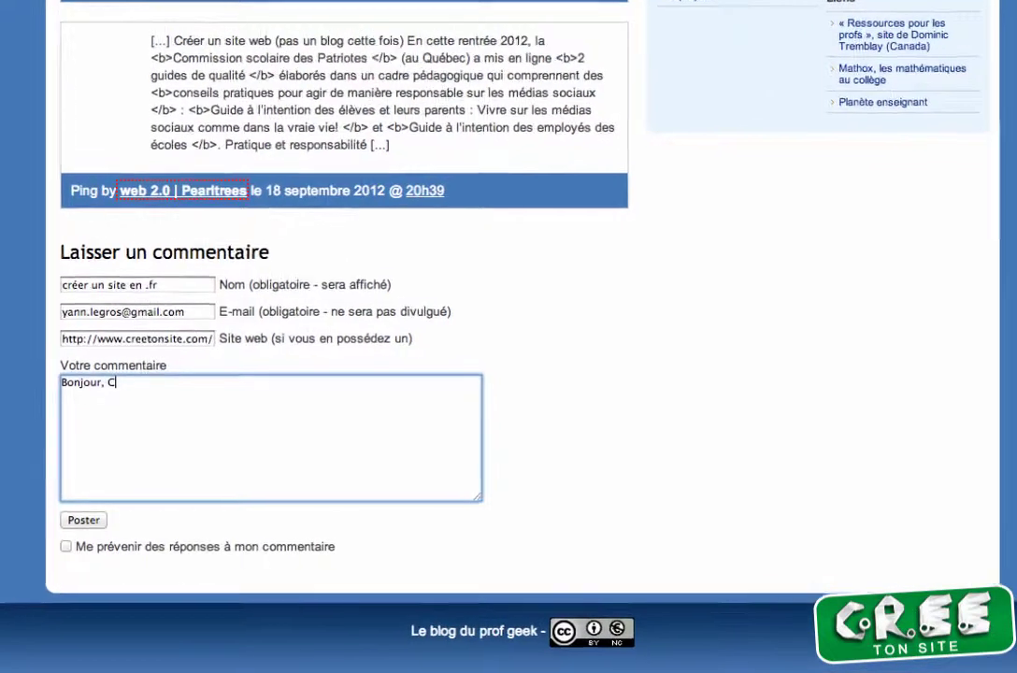
text(t une bonne)
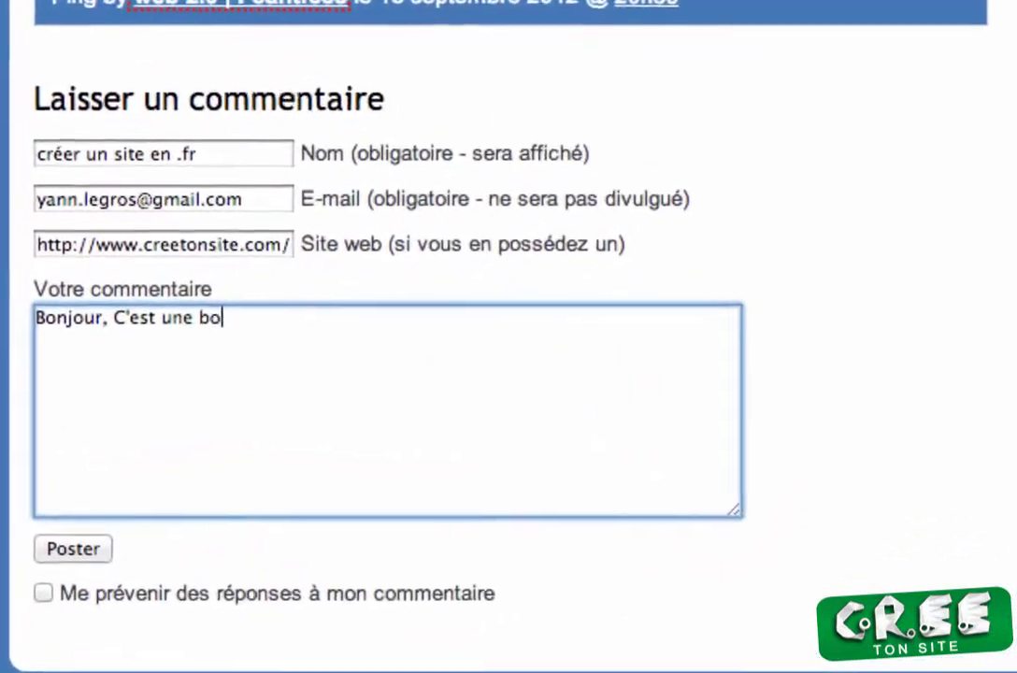
text( information)
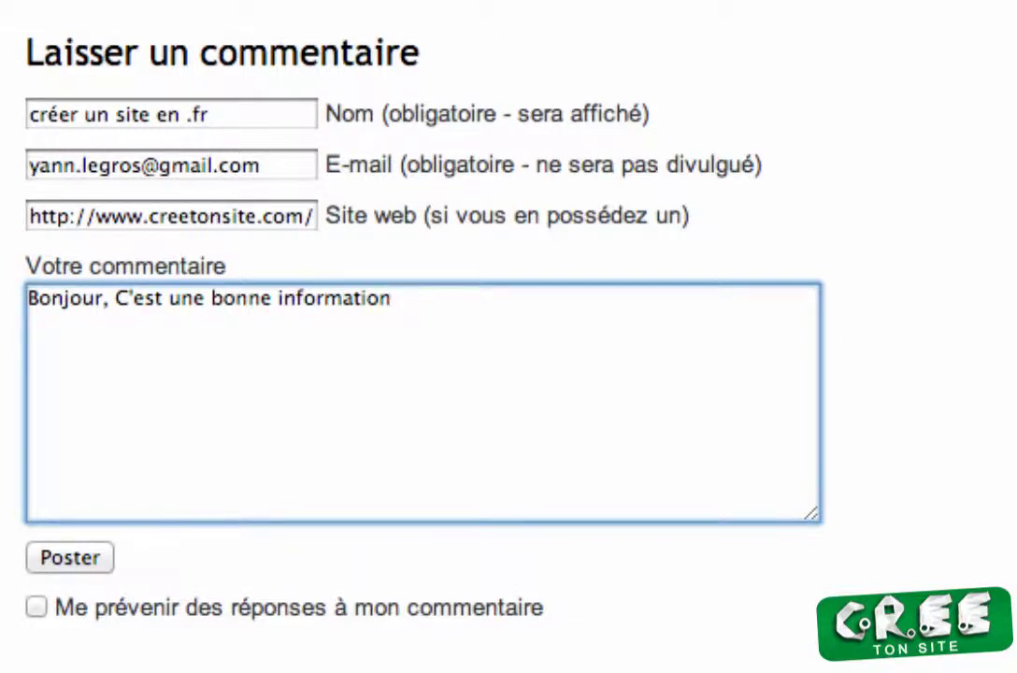
text(.)
key(Return)
- Add the sentence "Par contre google site est un peu dur a utiliser." on the comment's second line
text(Par contre o)
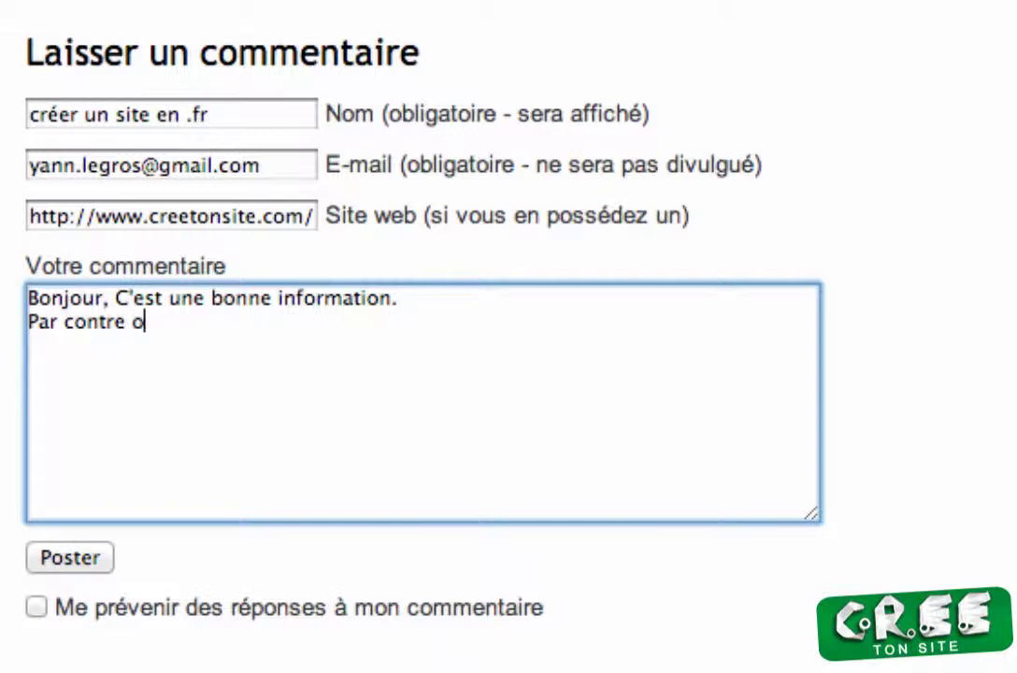
key(BackSpace)
text(google site e)
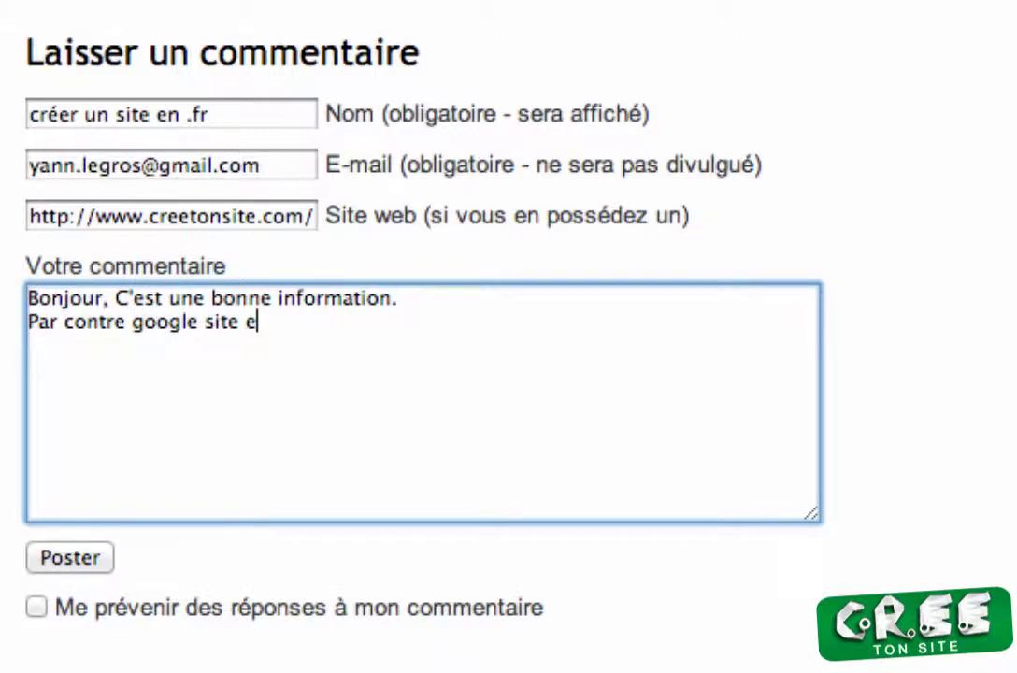
text(st un peu dir)
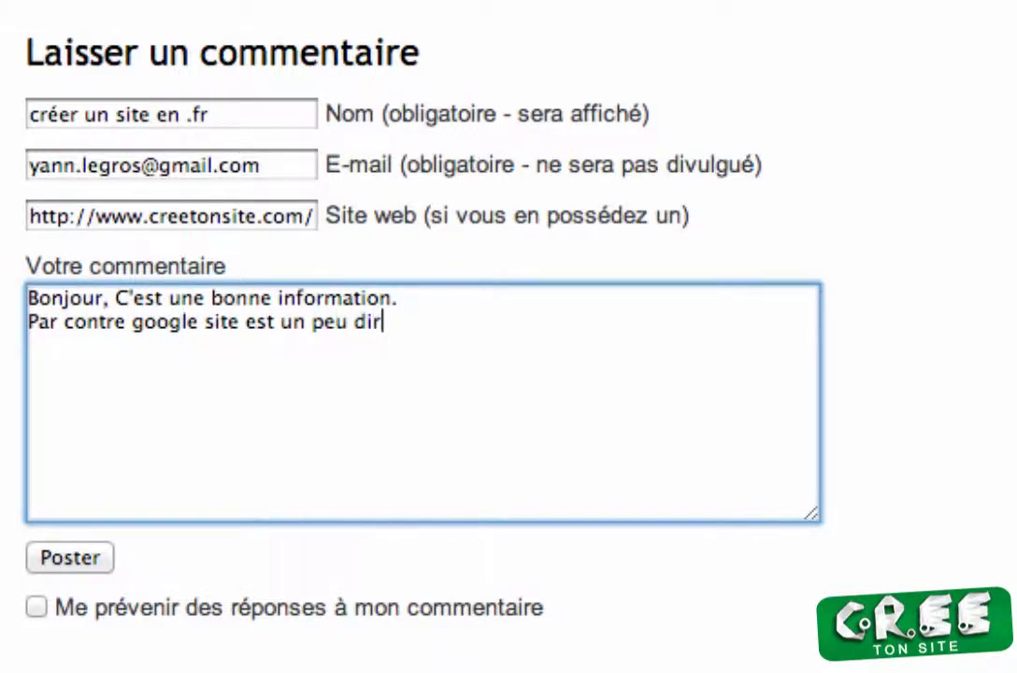
key(BackSpace)
key(BackSpace)
text(ur a uti)
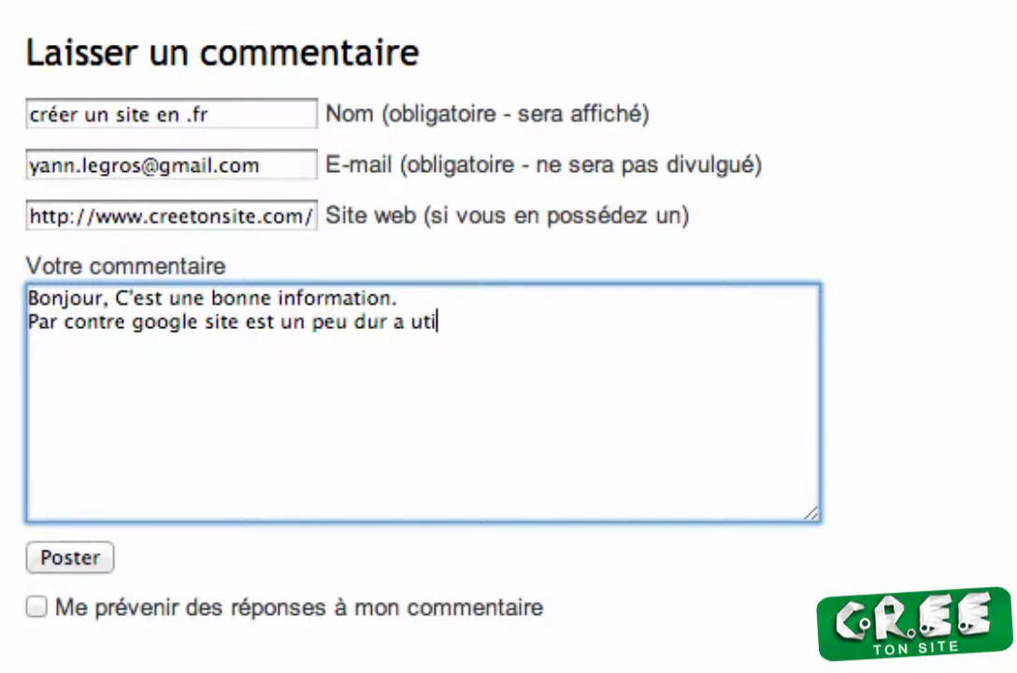
text(liser. J'a)
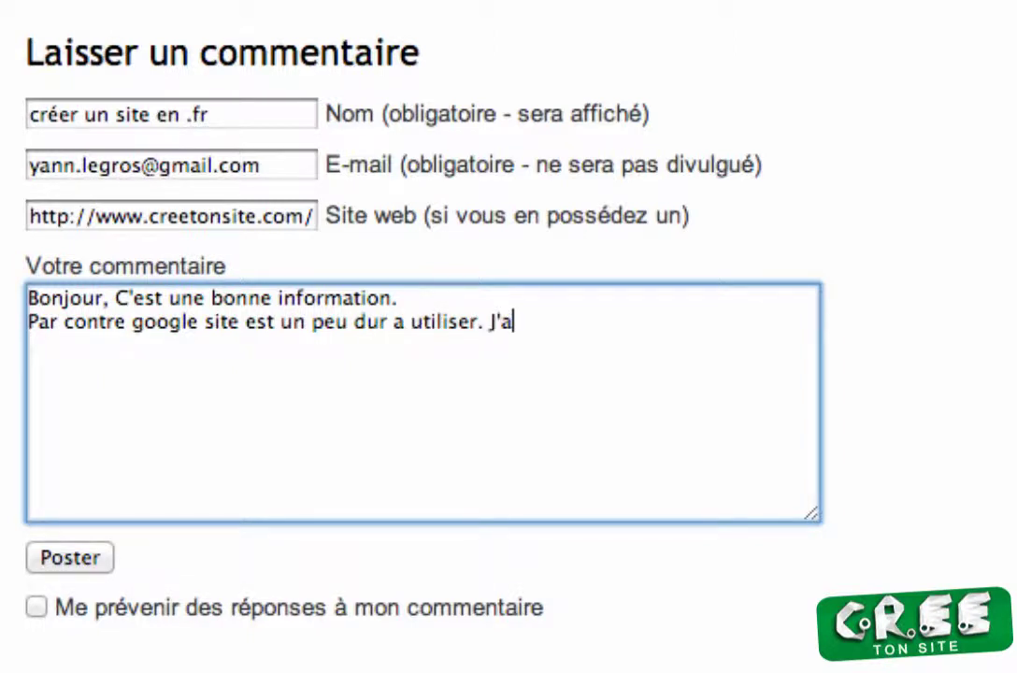
text(i trouv)
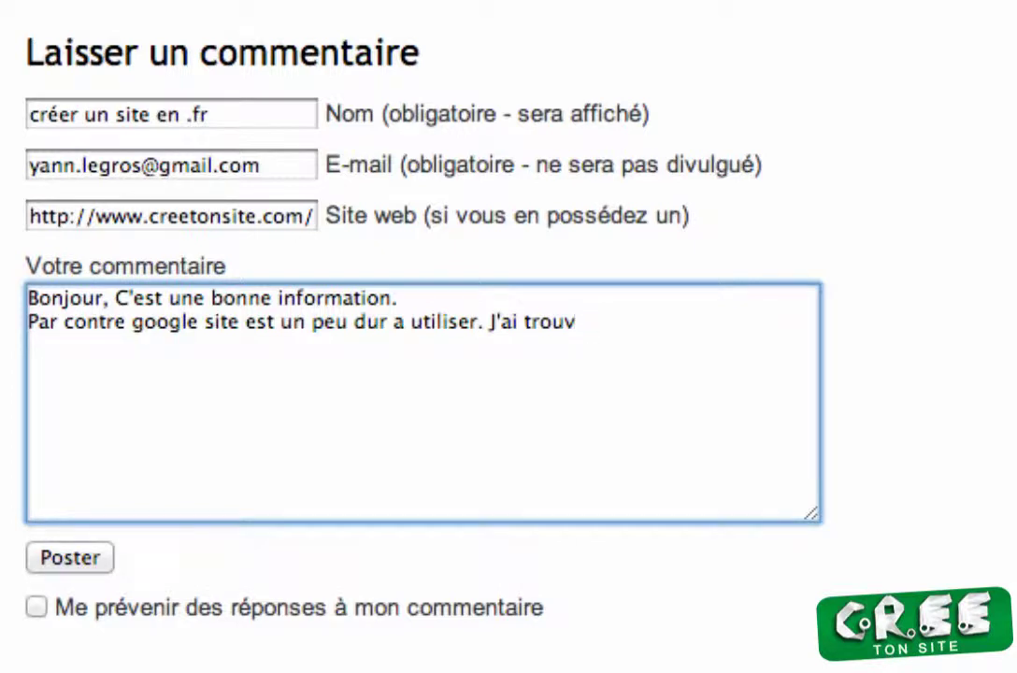
text(e bien plus )
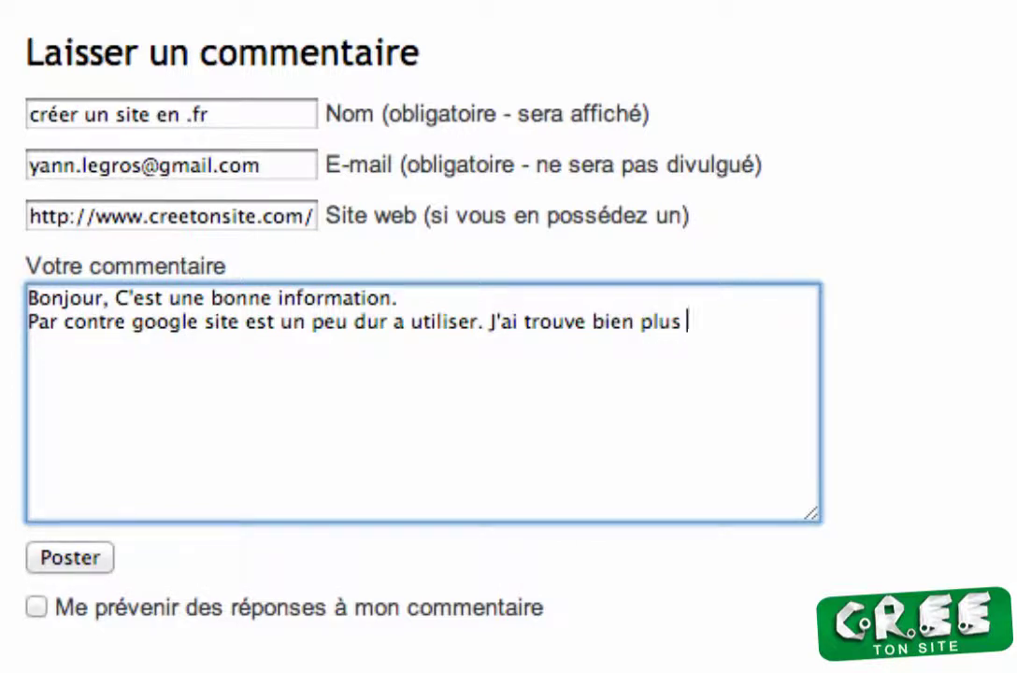
text(simple sur cette page:)
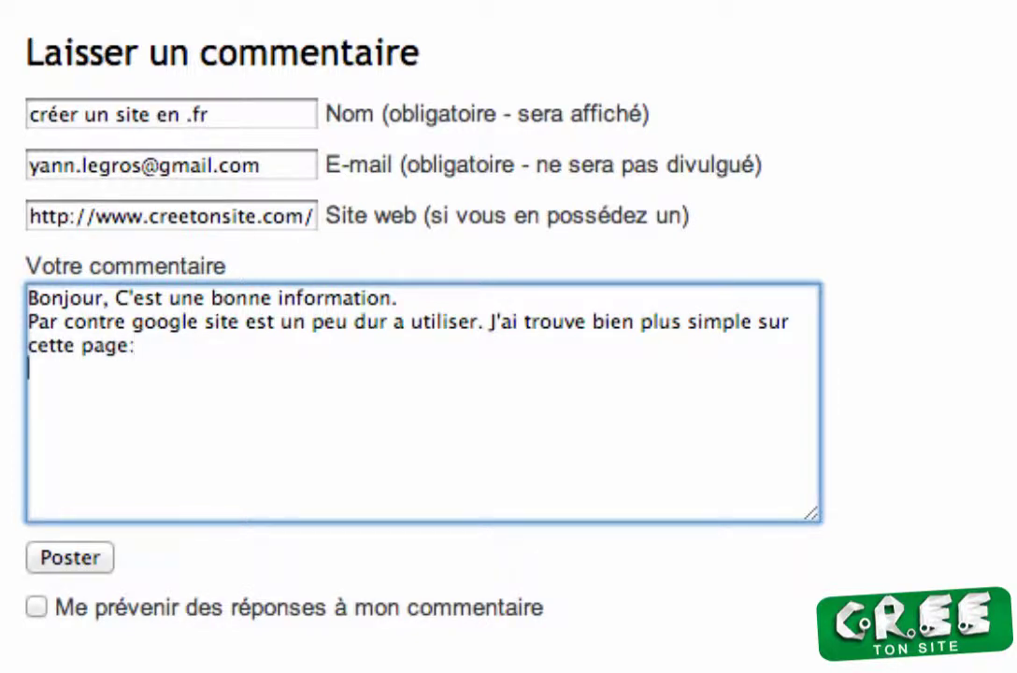
text(http://www.creetonsite.com/comment-creer-un-site-en-fr-rapidement-et-facilement/)
key(Return)
text(Merci)
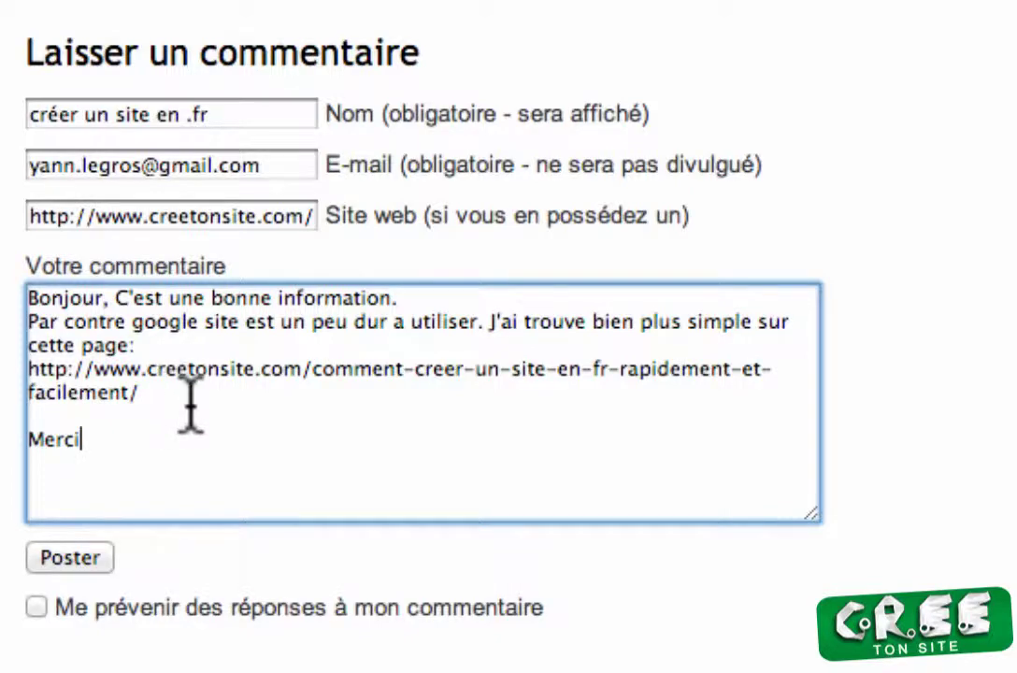
click(99, 561)
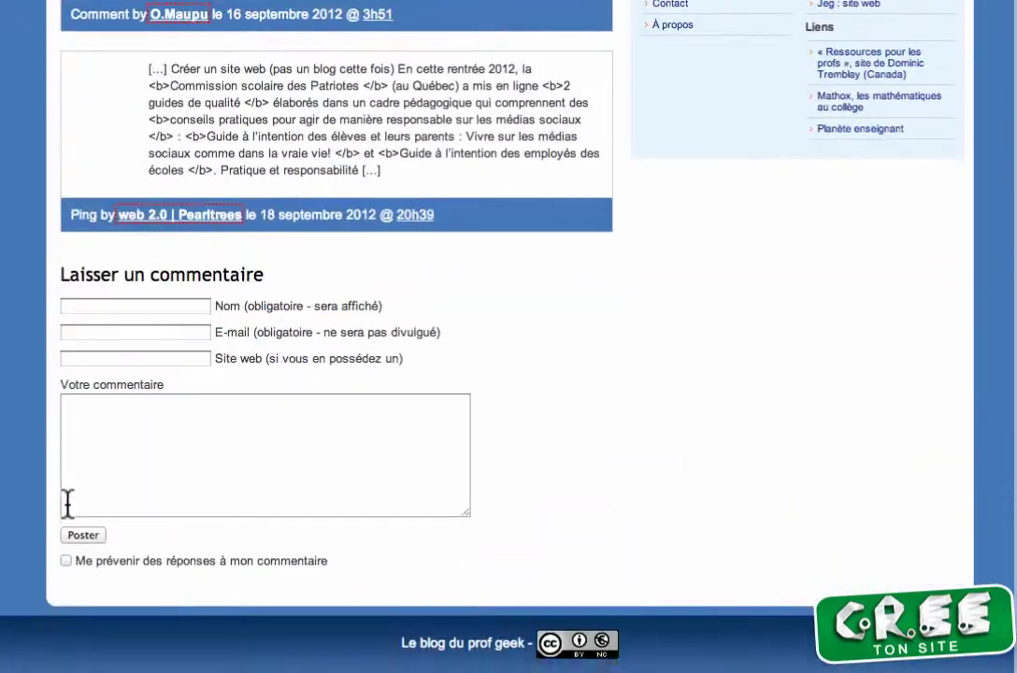
- Look through the blog page's comments and return to the start of the Google results
scroll(67, 503, up, 1)
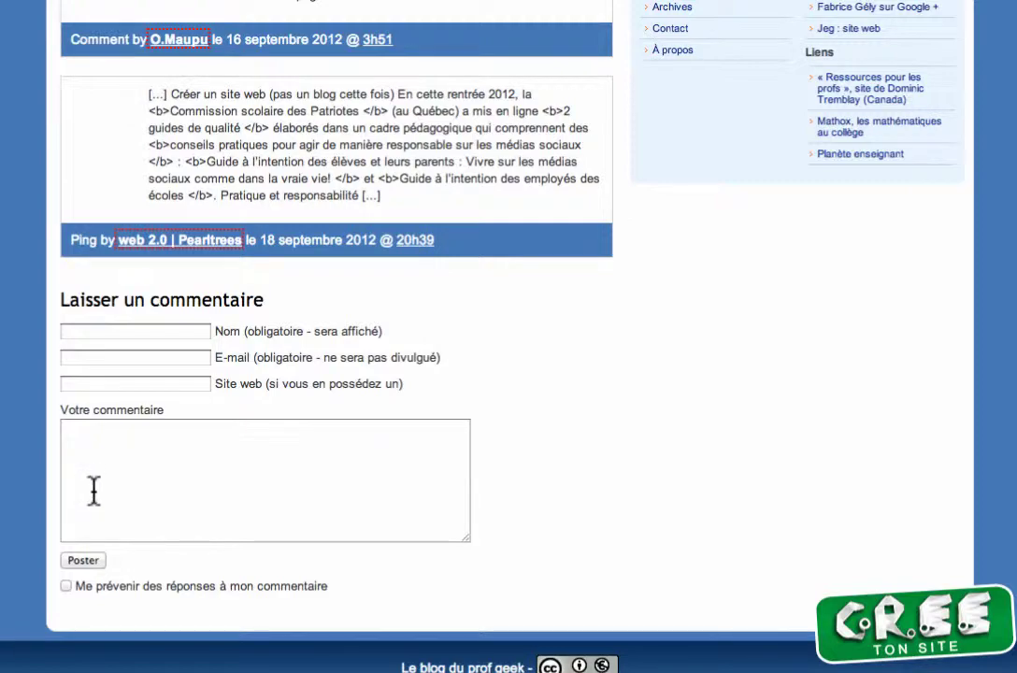
scroll(95, 488, up, 10)
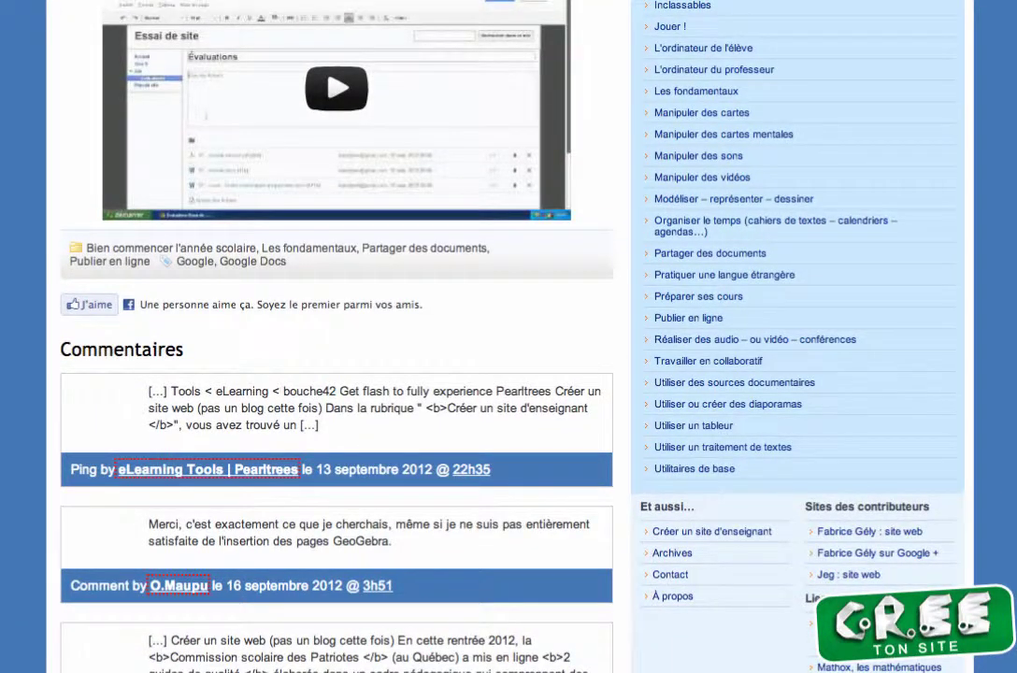
scroll(336, 374, up, 3)
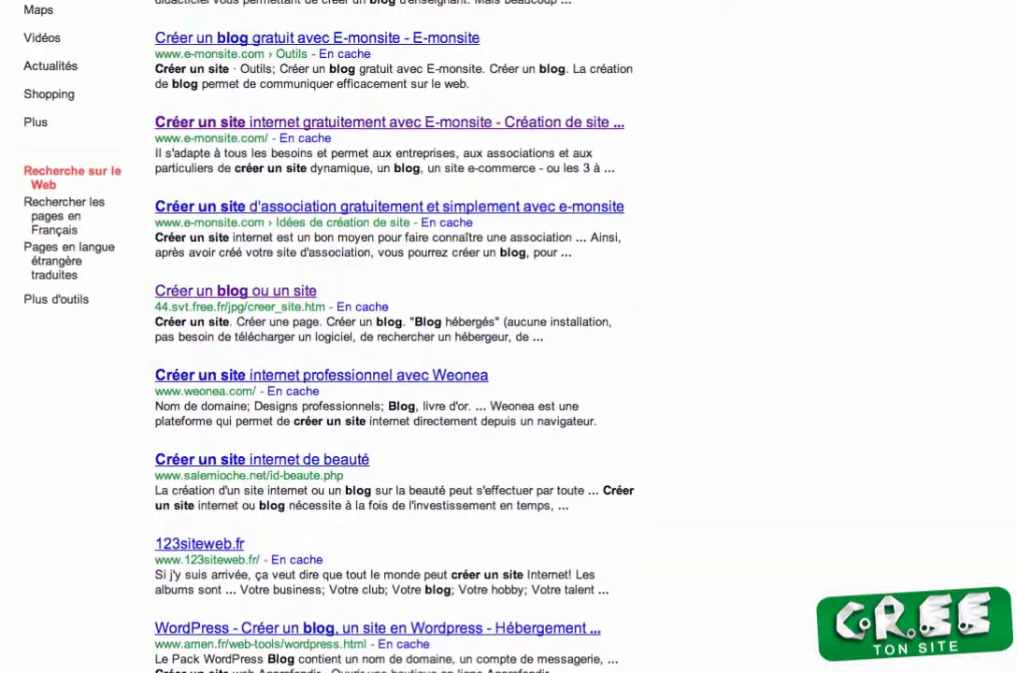
scroll(393, 374, up, 3)
scroll(265, 38, up, 3)
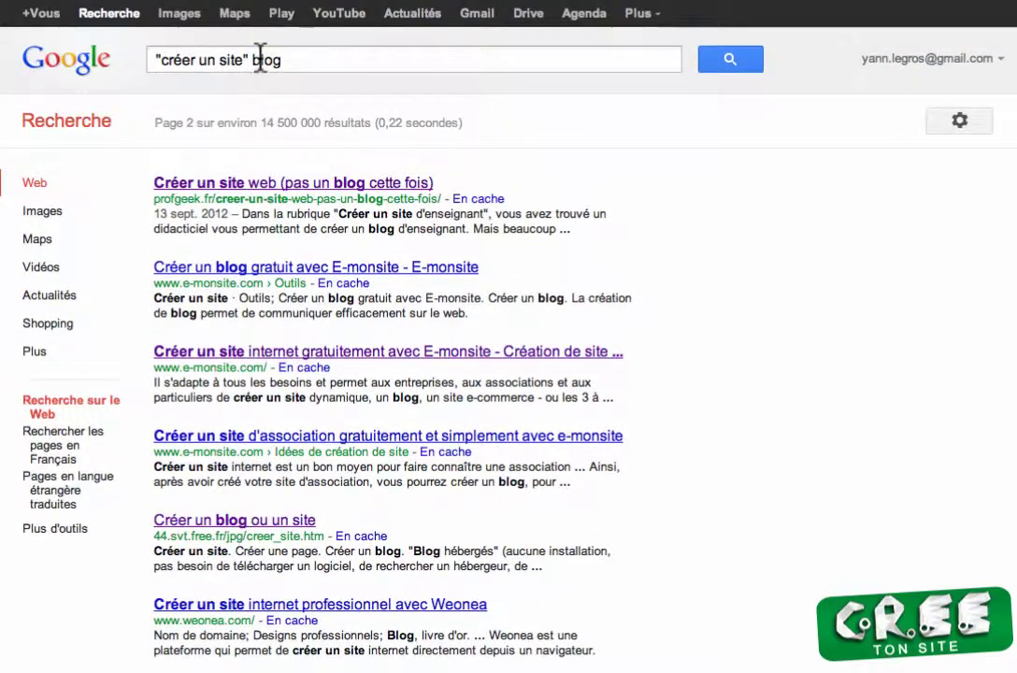
- Replace blog with forum in the Google query and search for "créer un site" forum
click(246, 60)
text(")
key(End)
key(BackSpace)
key(BackSpace)
key(BackSpace)
key(BackSpace)
text(forum)
key(Return)
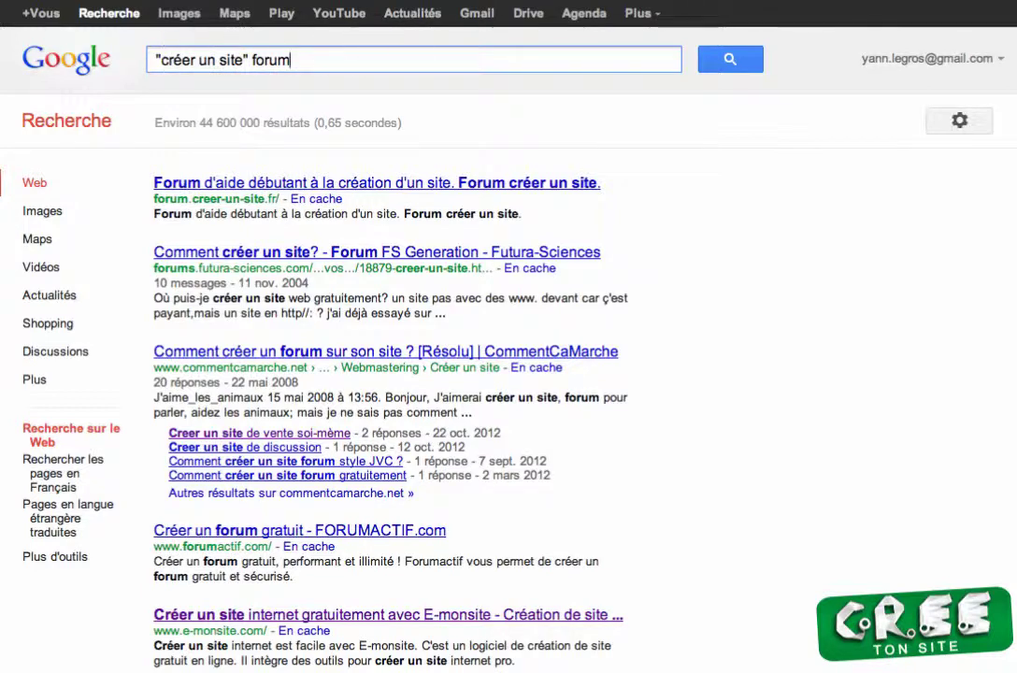
- Remove the quotation marks from the query and search for créer un site forum
click(247, 59)
key(BackSpace)
key(Home)
key(Delete)
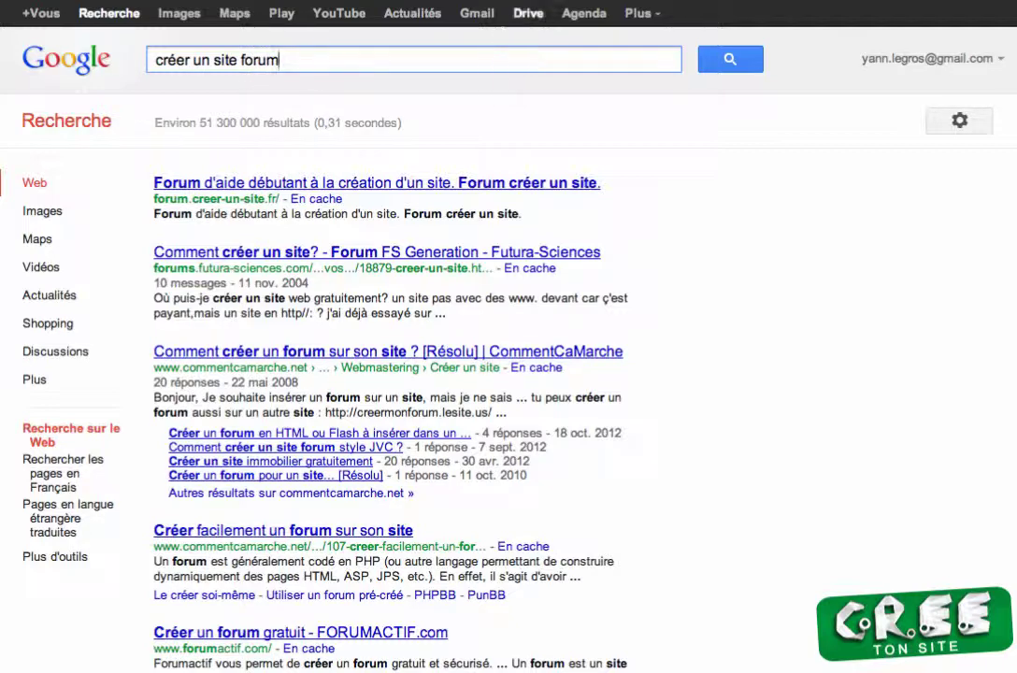
- Search for créer un site blog and compare its result count with that of the créer un site forum search
key(shift+End)
text(blog)
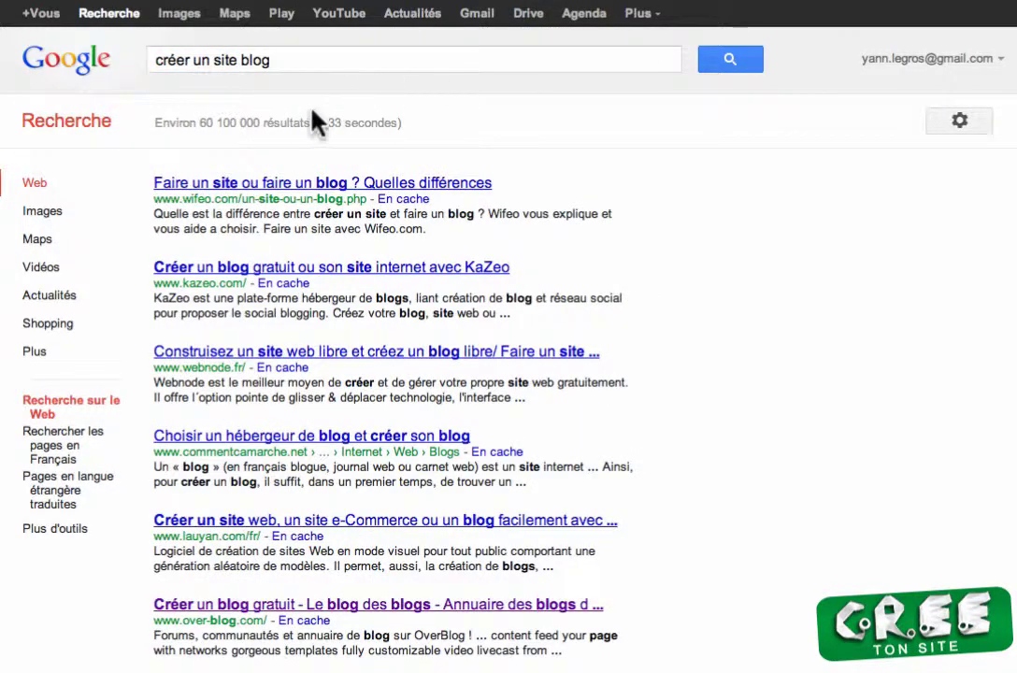
drag(201, 123, 275, 125)
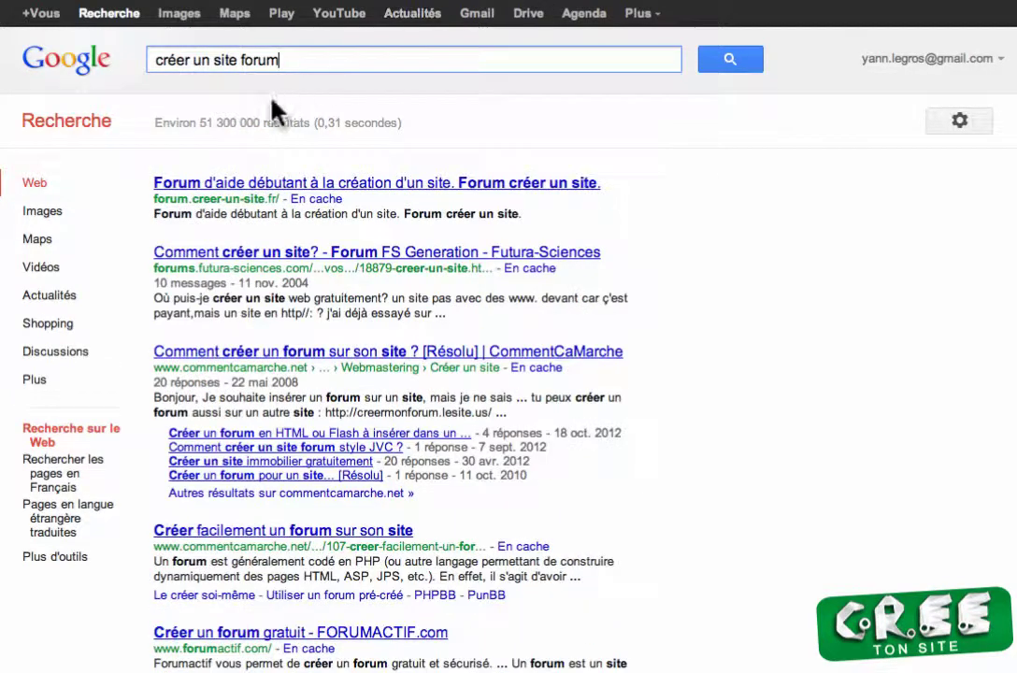
drag(200, 122, 235, 123)
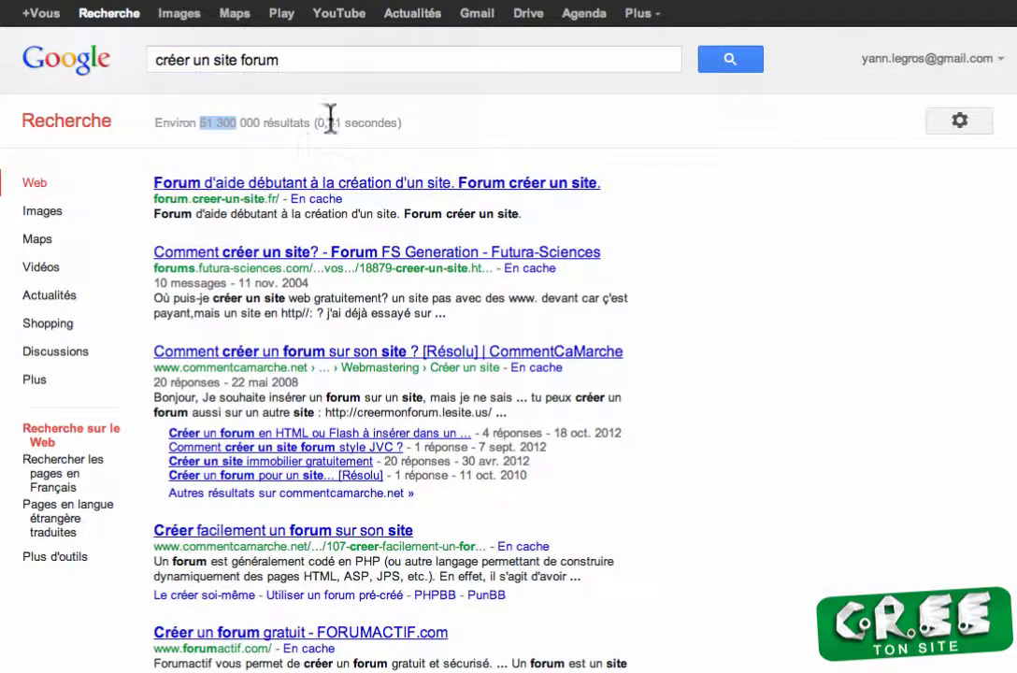
- Return to the CommentCaMarche thread "Créer un site en .org ,.net ou .fr" and highlight the text of the posted reply
click(505, 110)
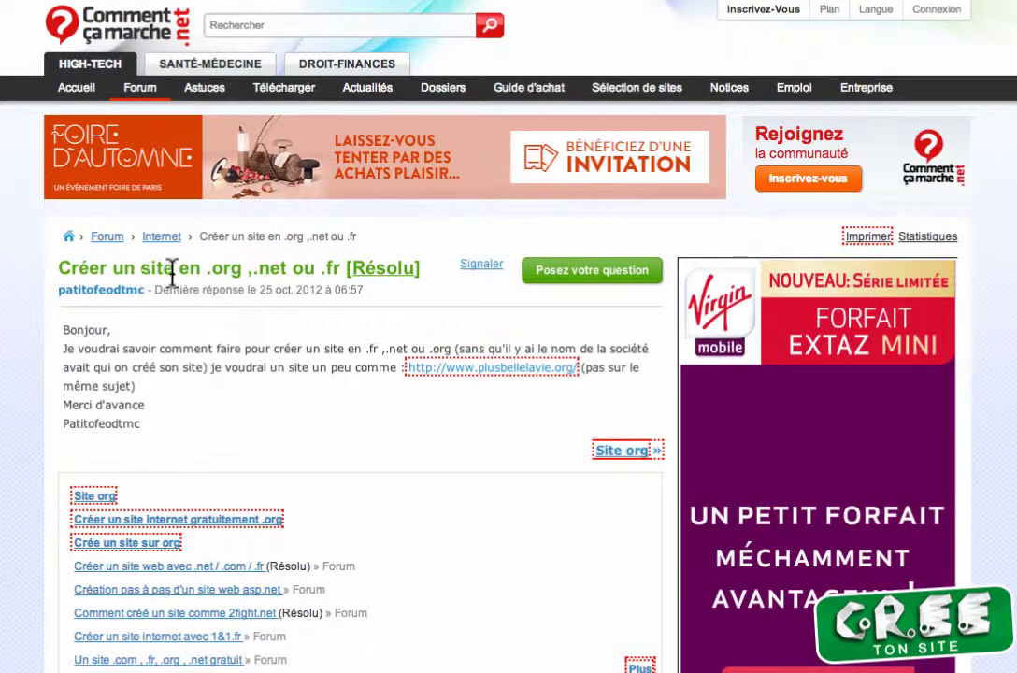
scroll(388, 636, down, 5)
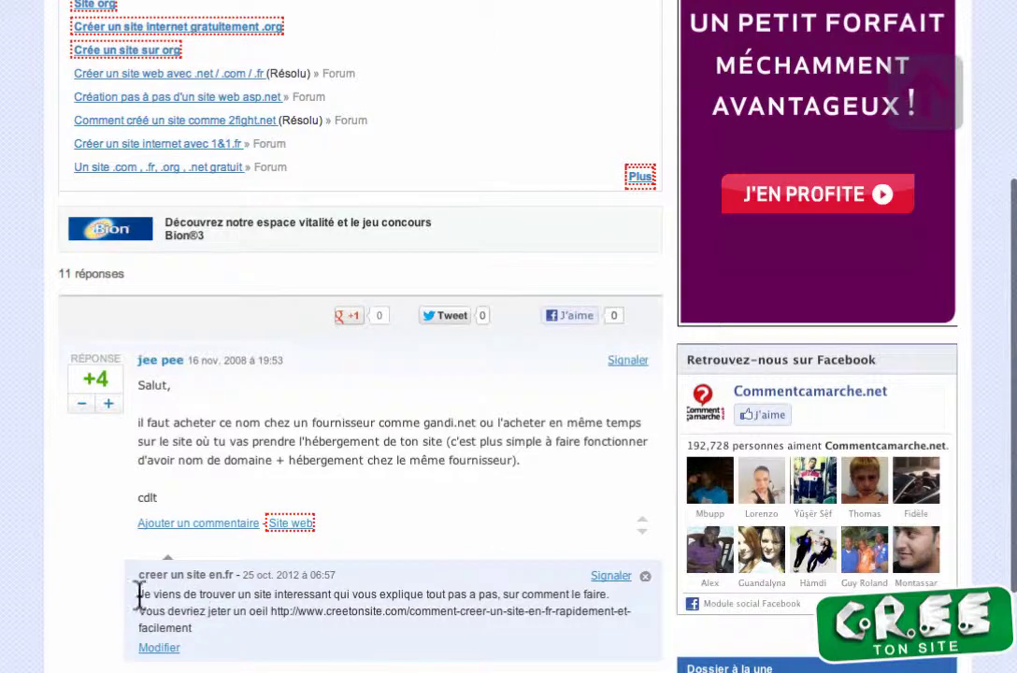
drag(141, 594, 191, 628)
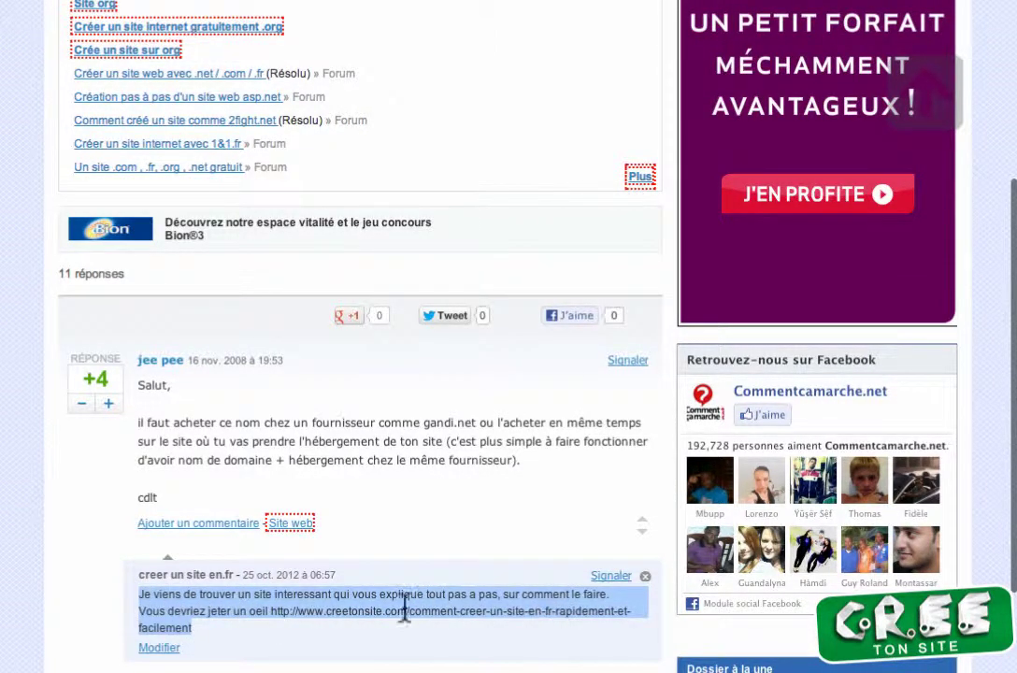
click(280, 613)
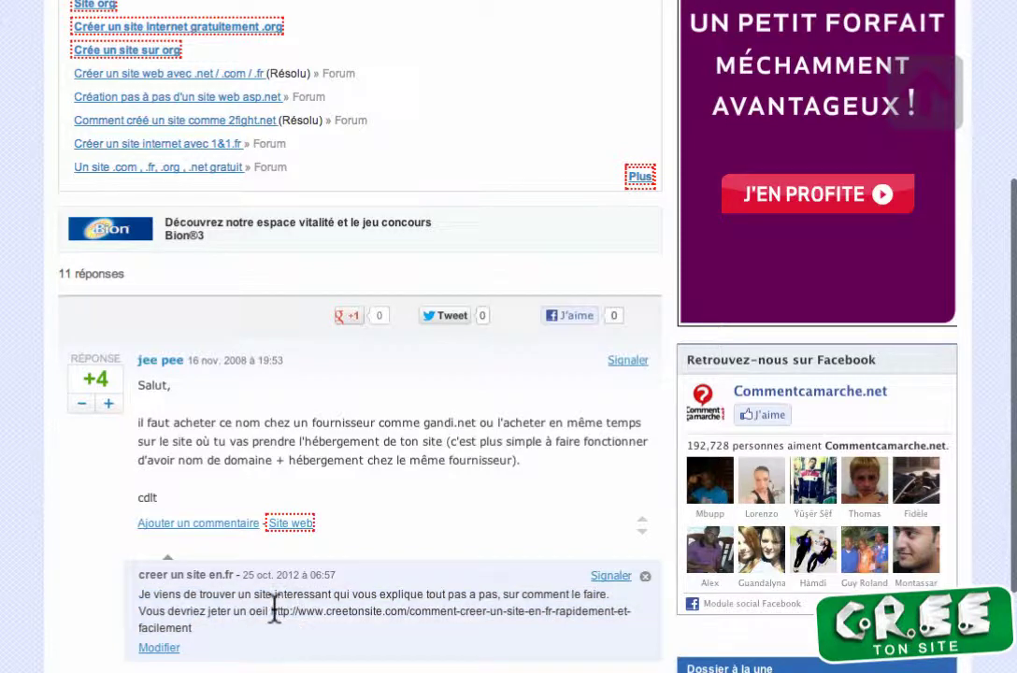
drag(271, 611, 277, 632)
key(ctrl+c)
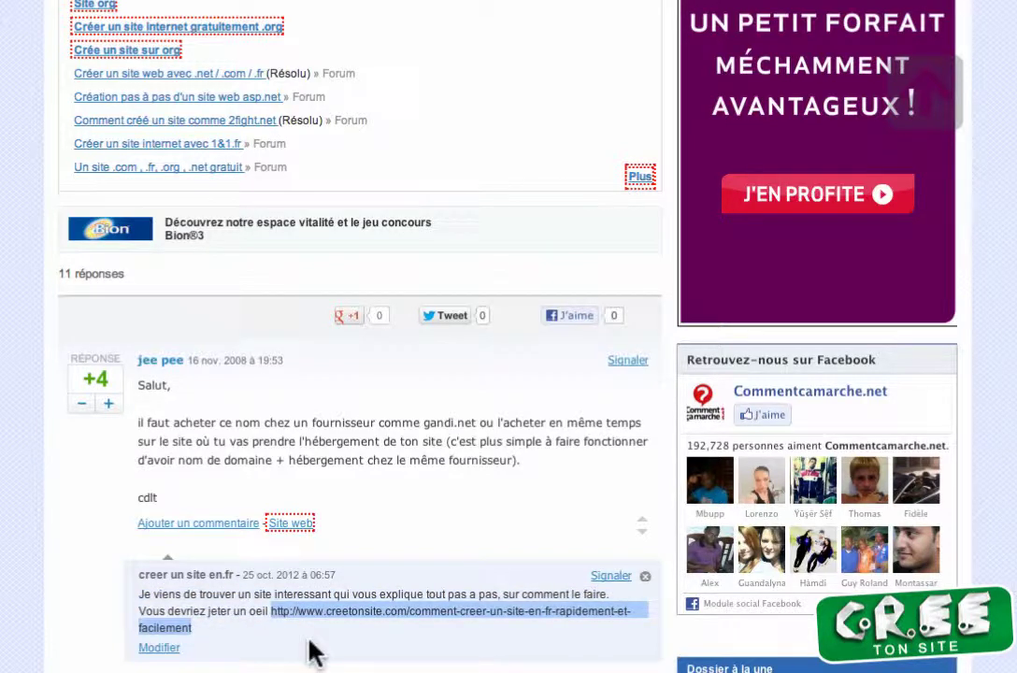
- Switch to the blogduGeek article "Créer un site en .fr avec l'AFNIC" and enter créer un site en .fr as the commenter name
click(665, 34)
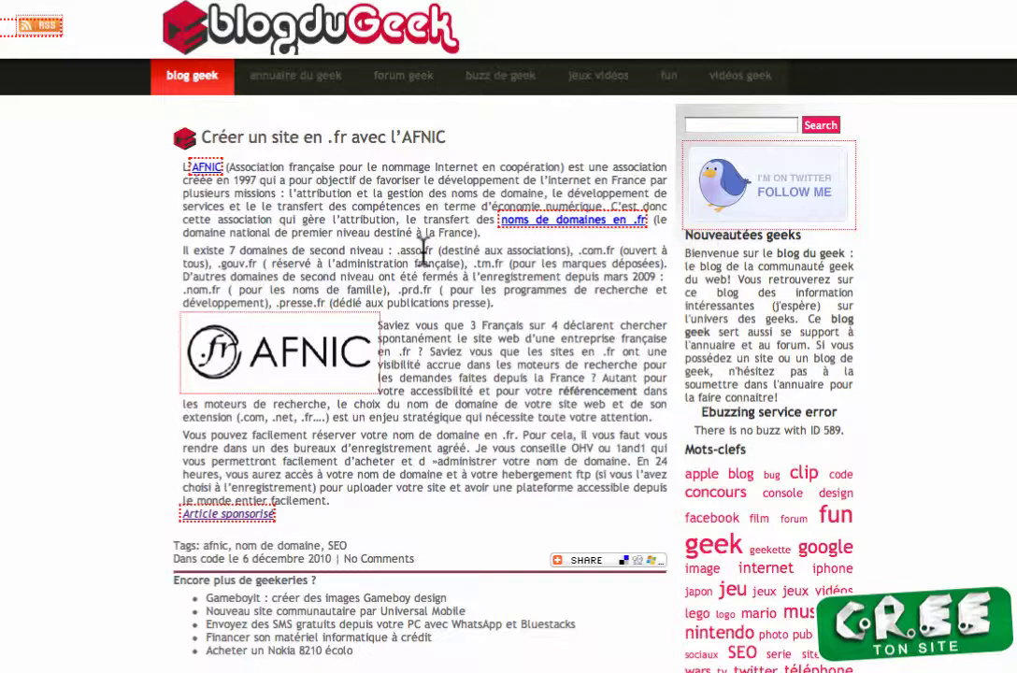
scroll(424, 250, down, 6)
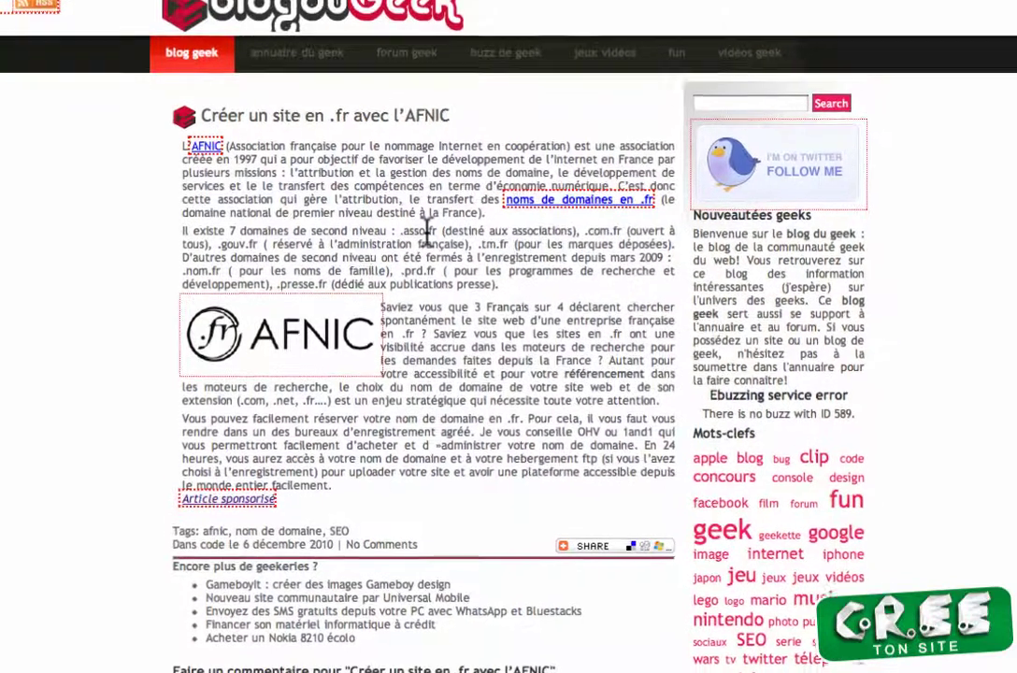
scroll(423, 374, down, 3)
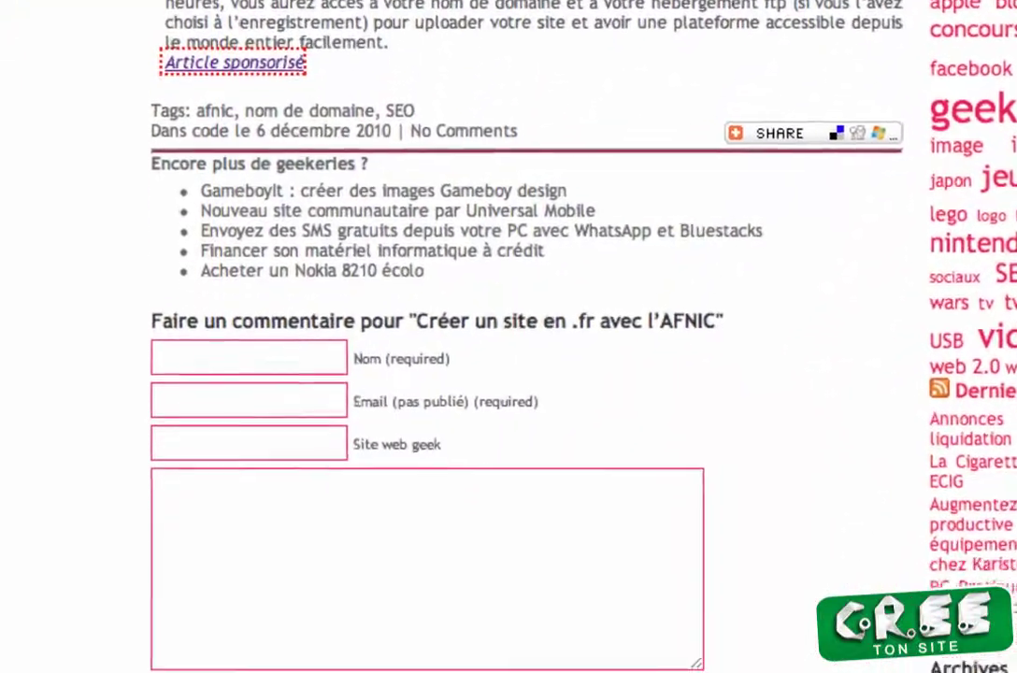
click(223, 160)
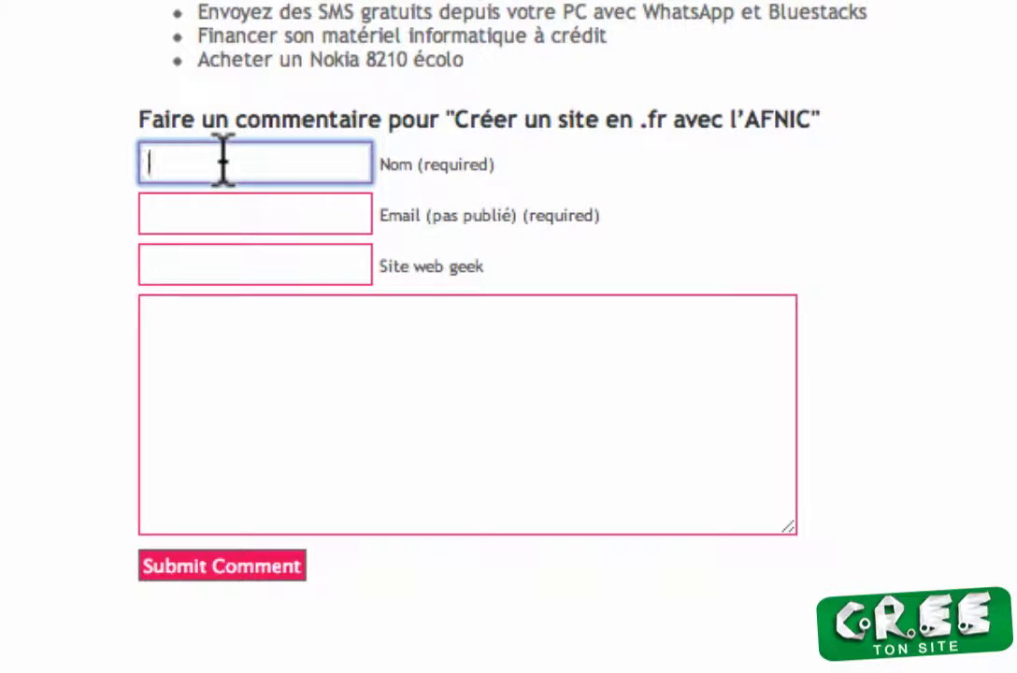
text(cre)
key(BackSpace)
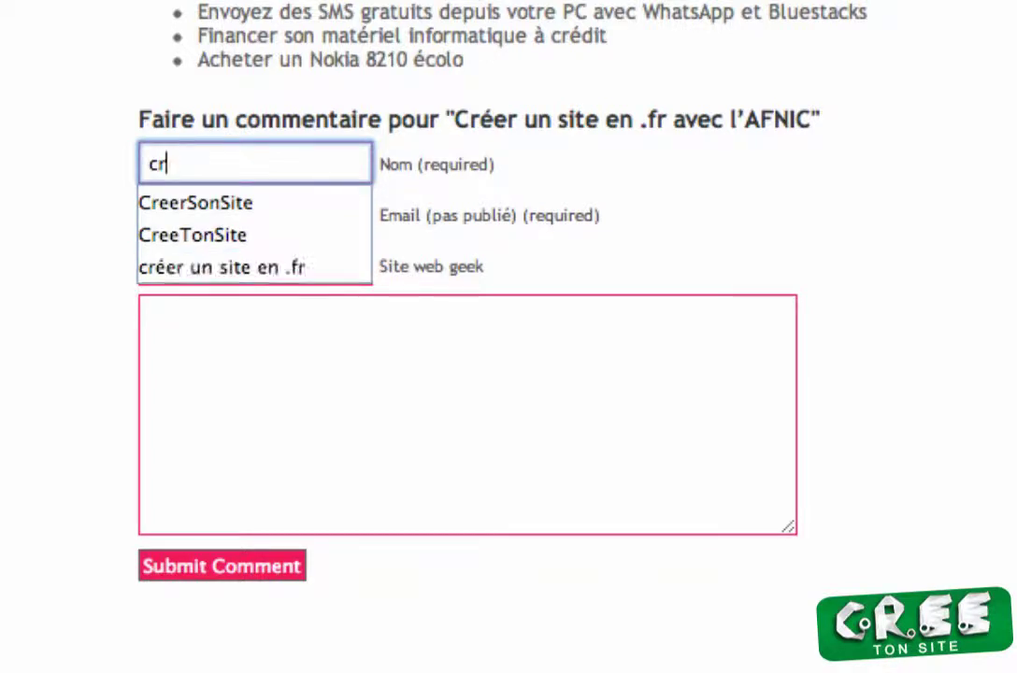
key(Down)
key(Down)
key(Down)
key(Return)
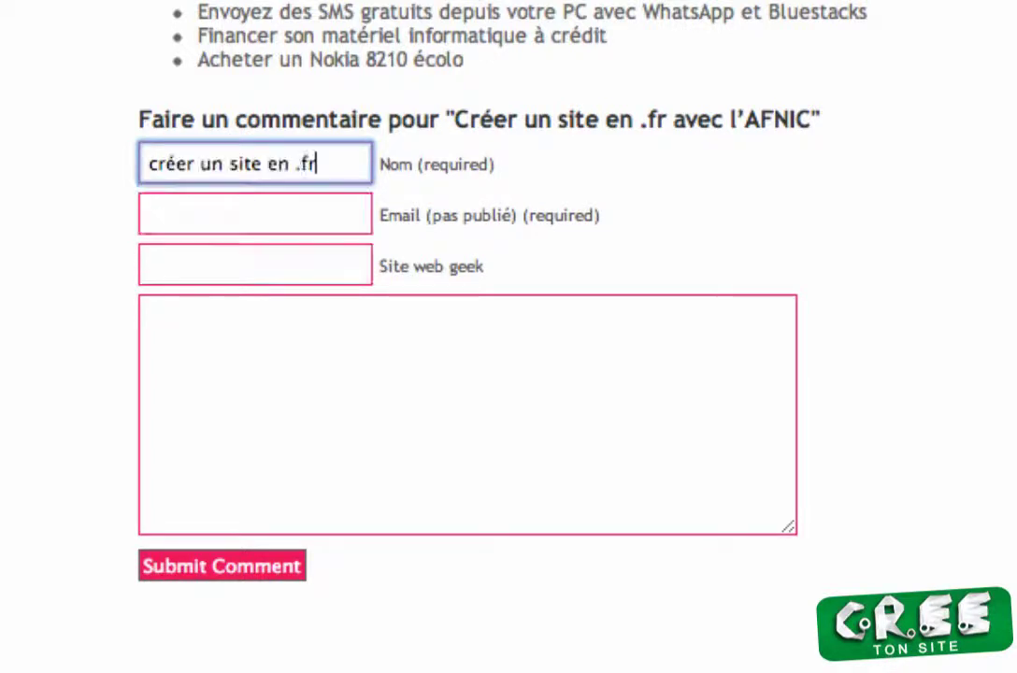
- Fill in the commenter's e-mail address and paste the copied creetonsite.com link as the website
key(Tab)
key(Down)
key(Down)
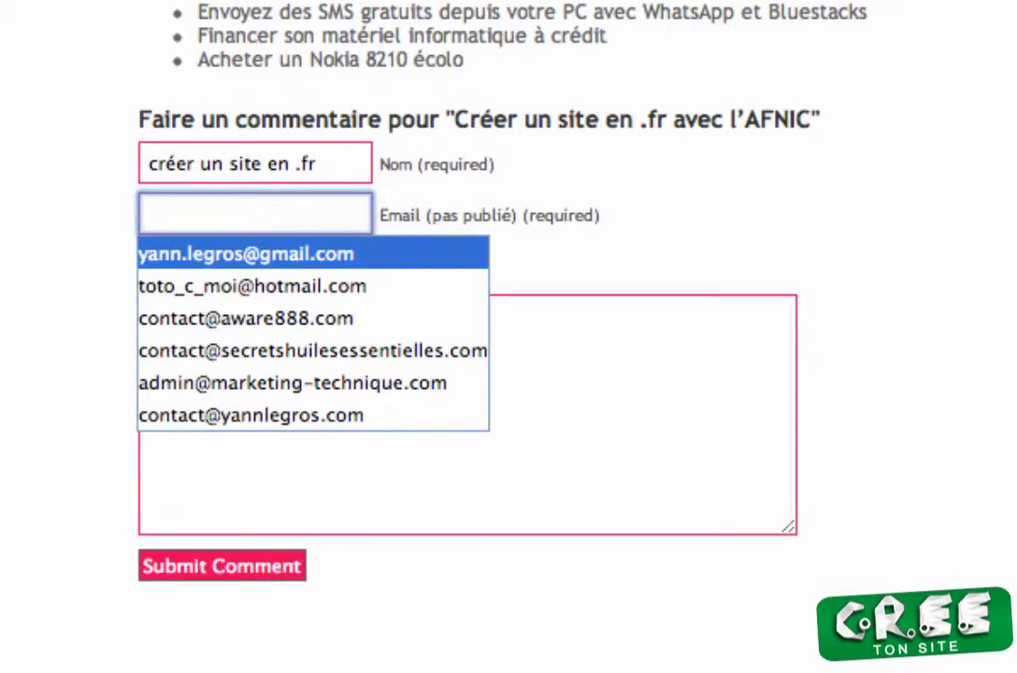
key(Return)
key(Tab)
key(Down)
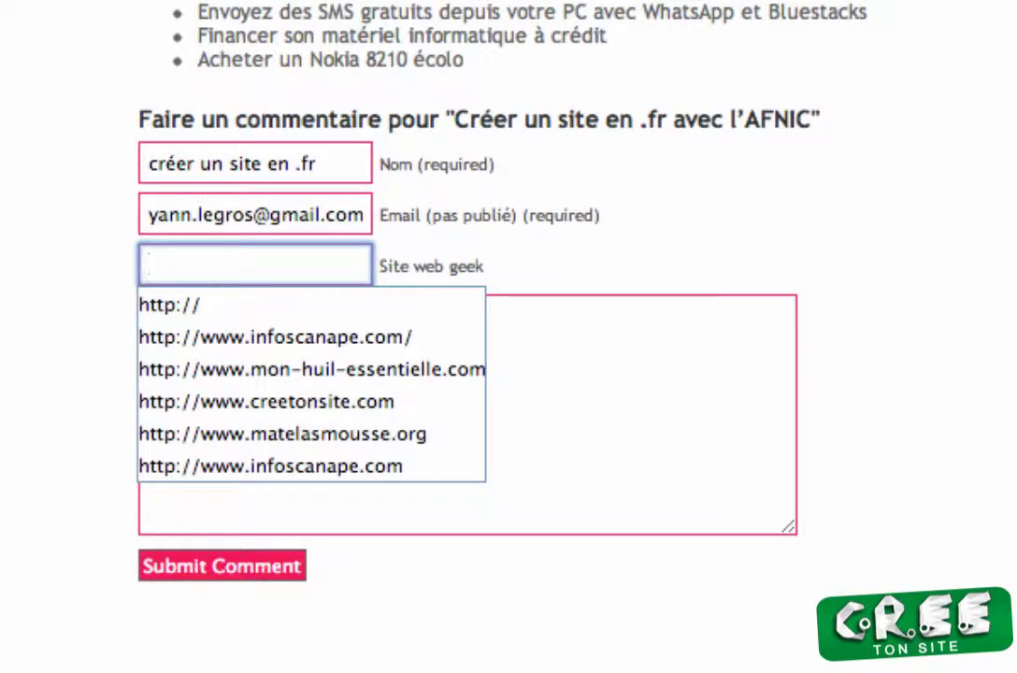
key(ctrl+v)
key(Tab)
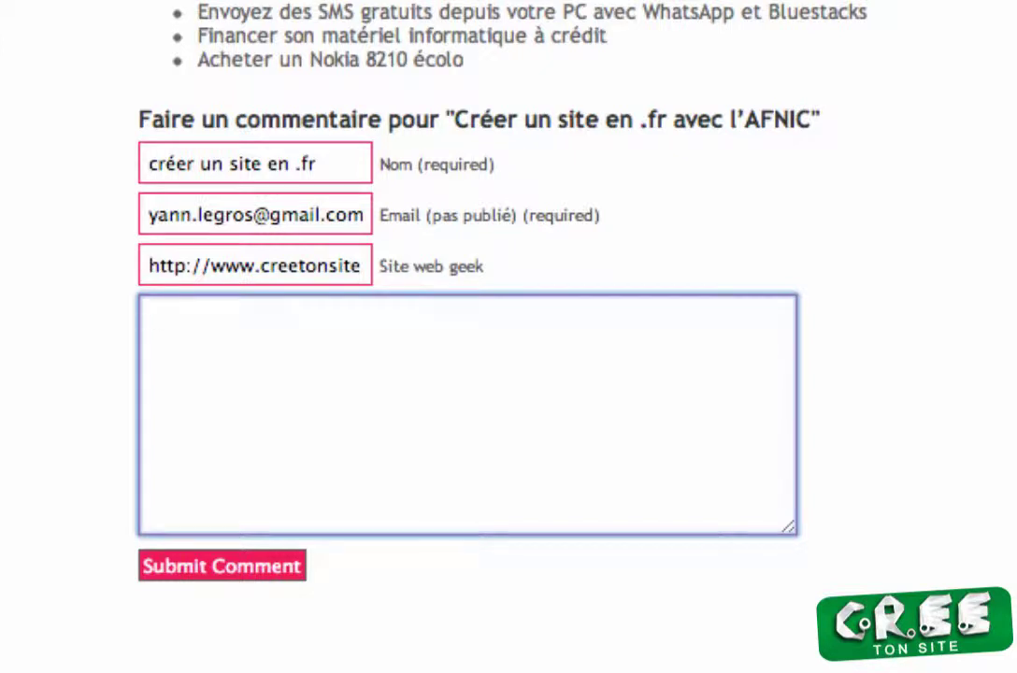
- Begin the comment with the line "Bonjour et merci de cette precieuse information."
text(Bonjour e)
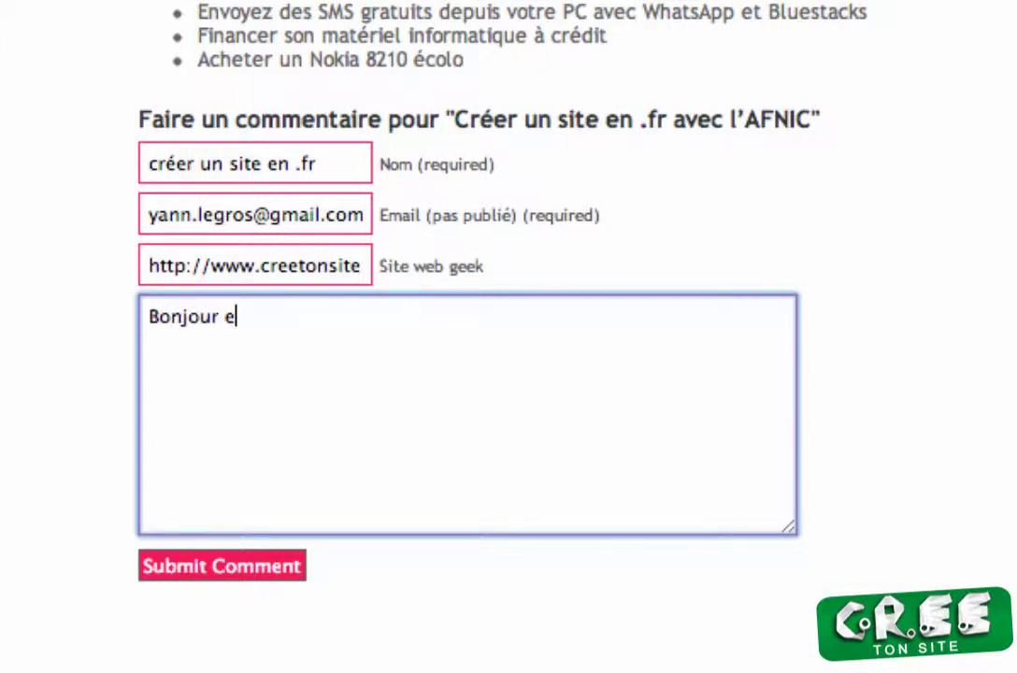
text(t merci de cett)
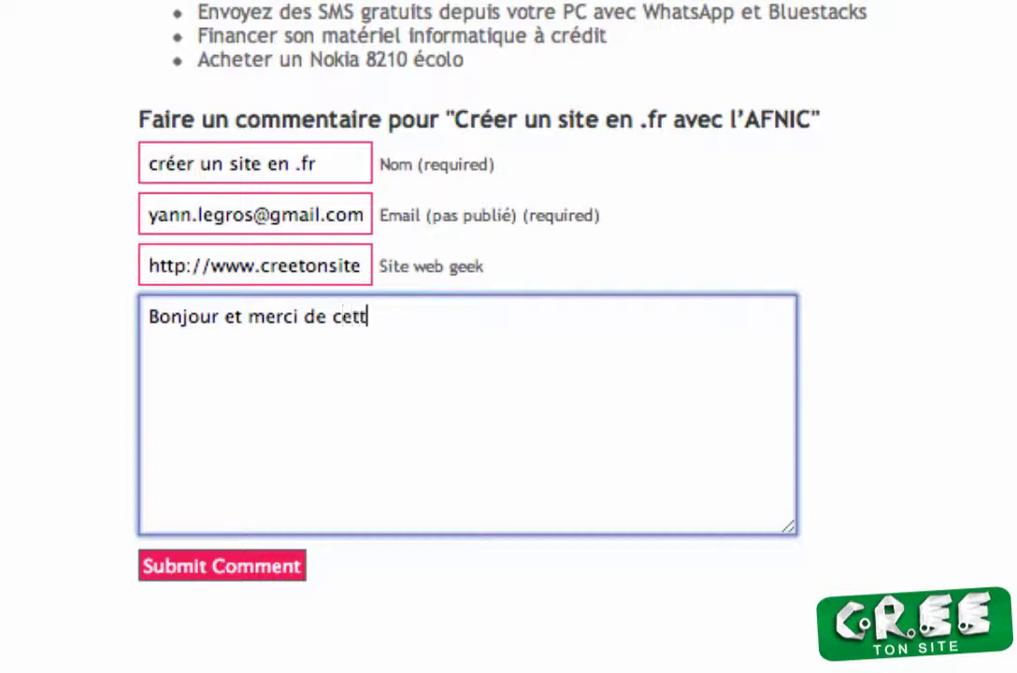
text(e precieuse )
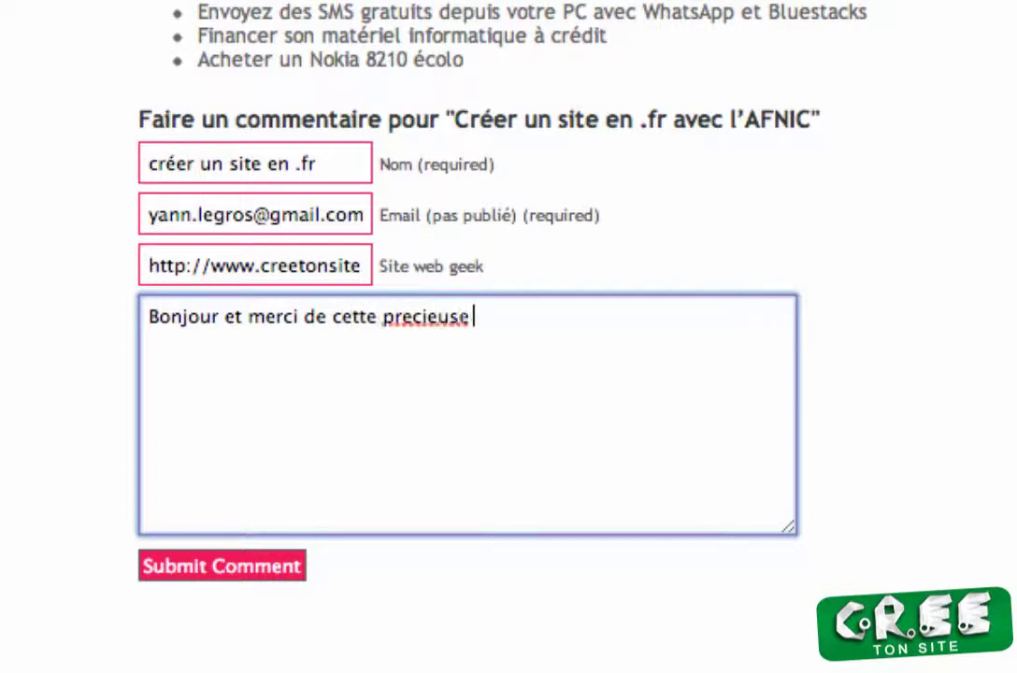
text(information.)
key(Return)
- Add the sentence "Il y a beaucoup d'hebergeurs avec plusieurs offres." on a new line of the comment
text(Il y a)
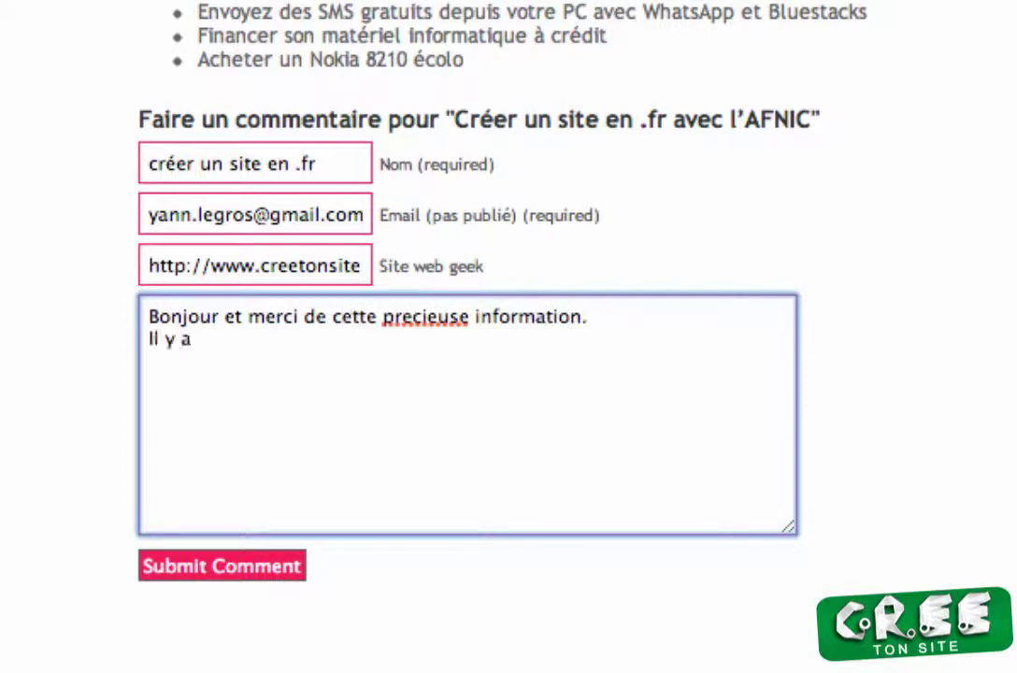
text( beaucoup d'her)
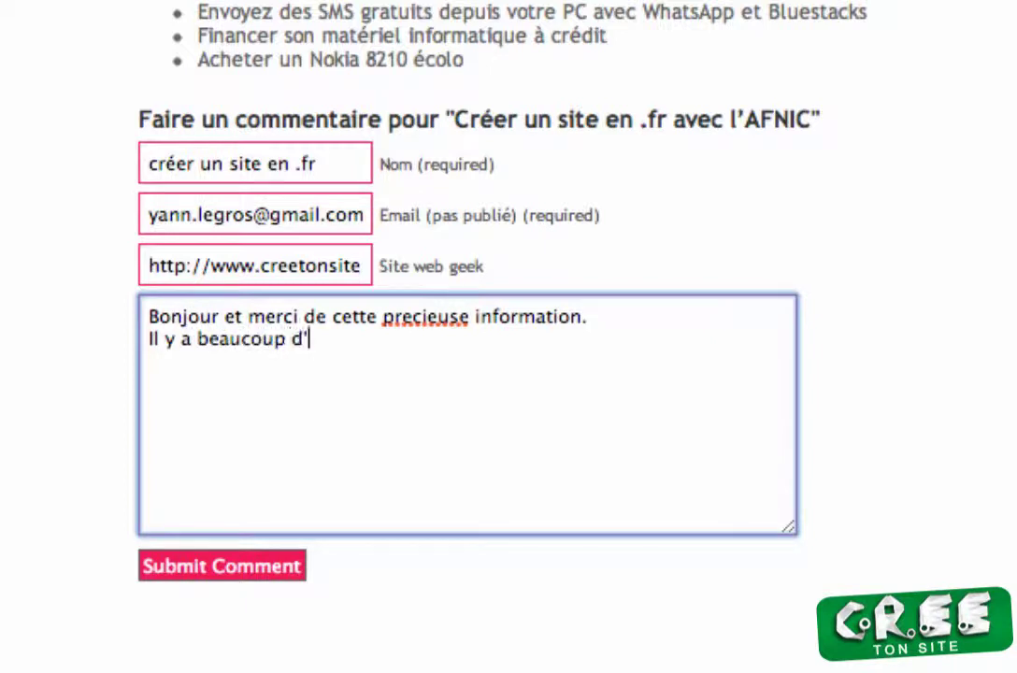
text(er)
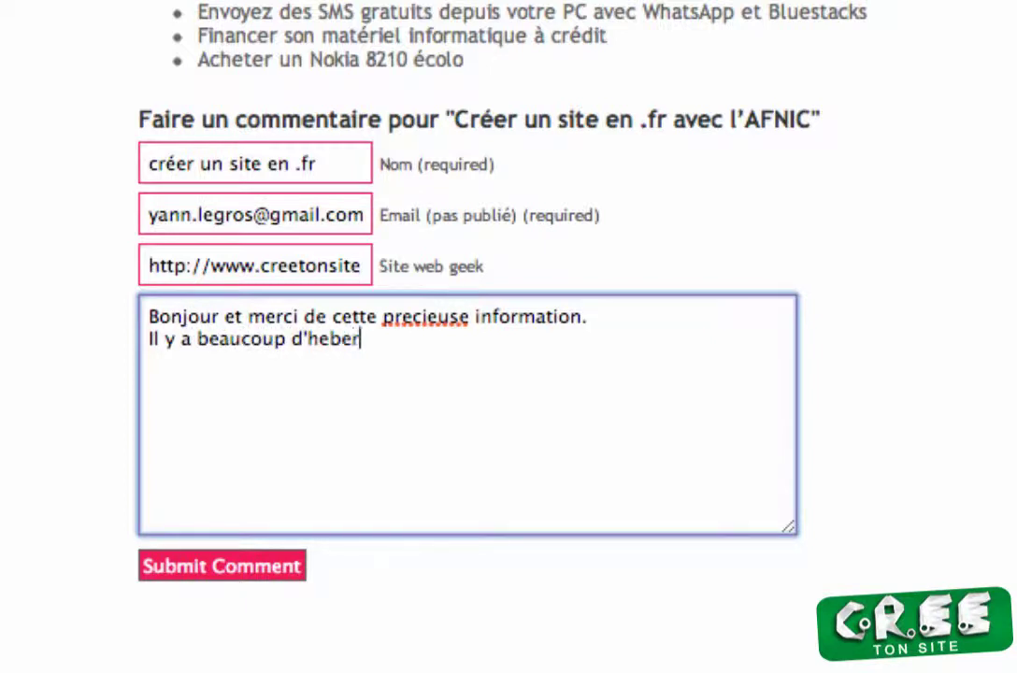
text(geurs ave)
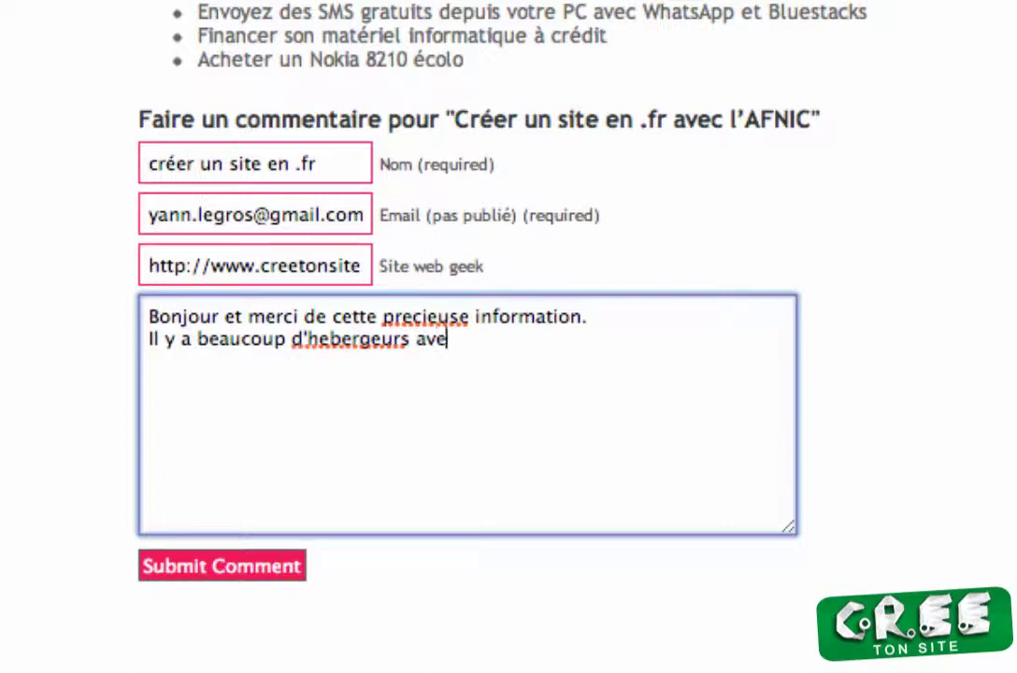
text(c plusieurs off)
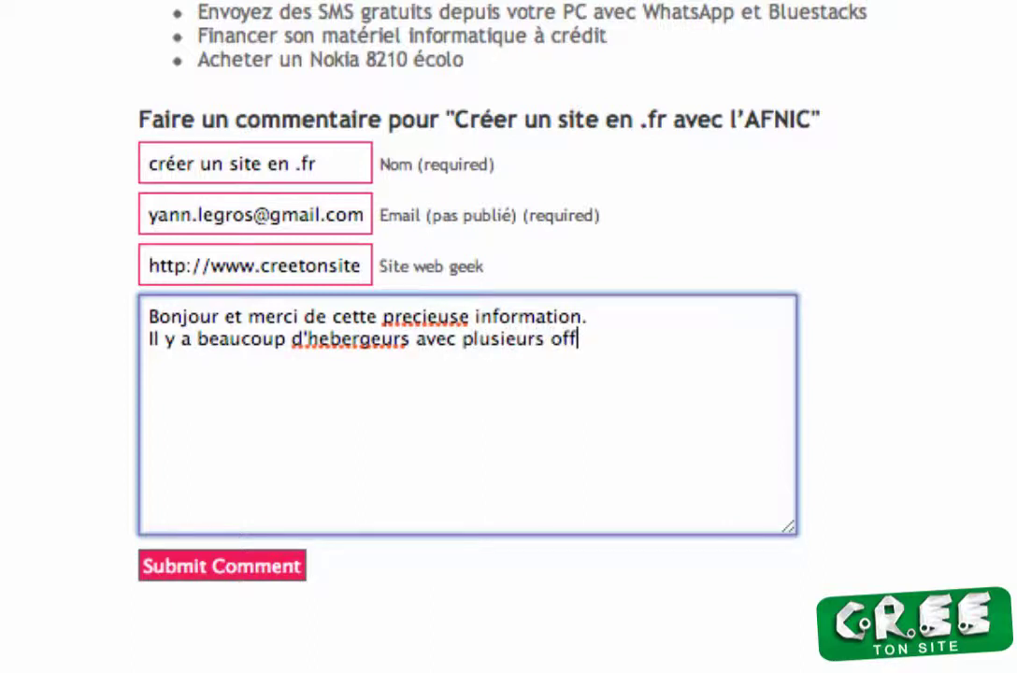
text(res. Me)
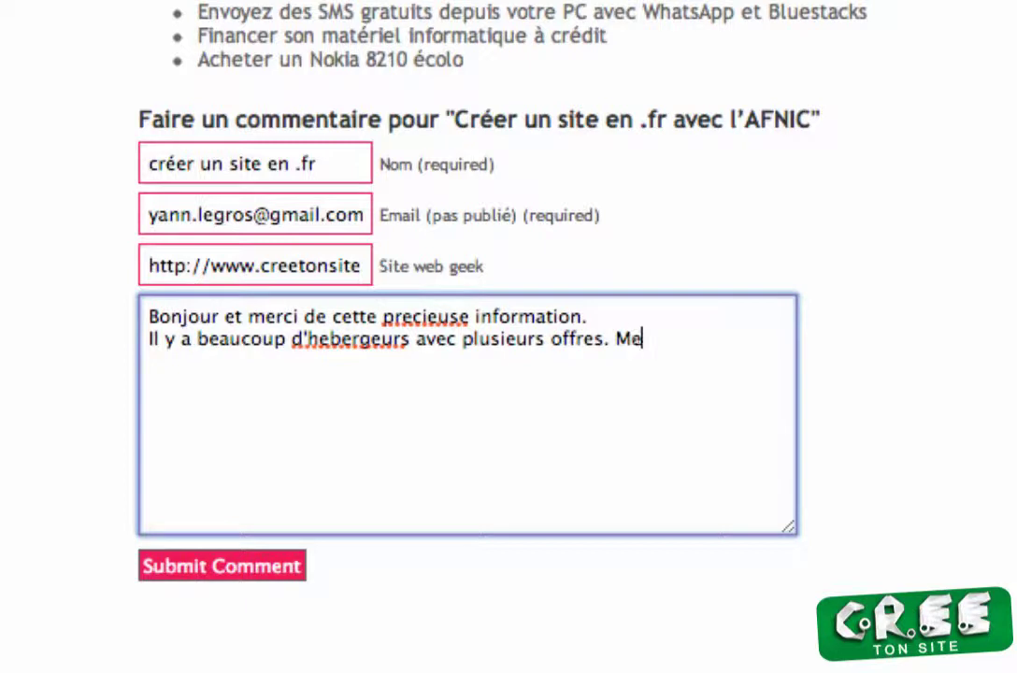
- Finish the comment with "Merci de nous indiquer, lequel serait le mieux pour nous." and submit it
text(rci de nous indi)
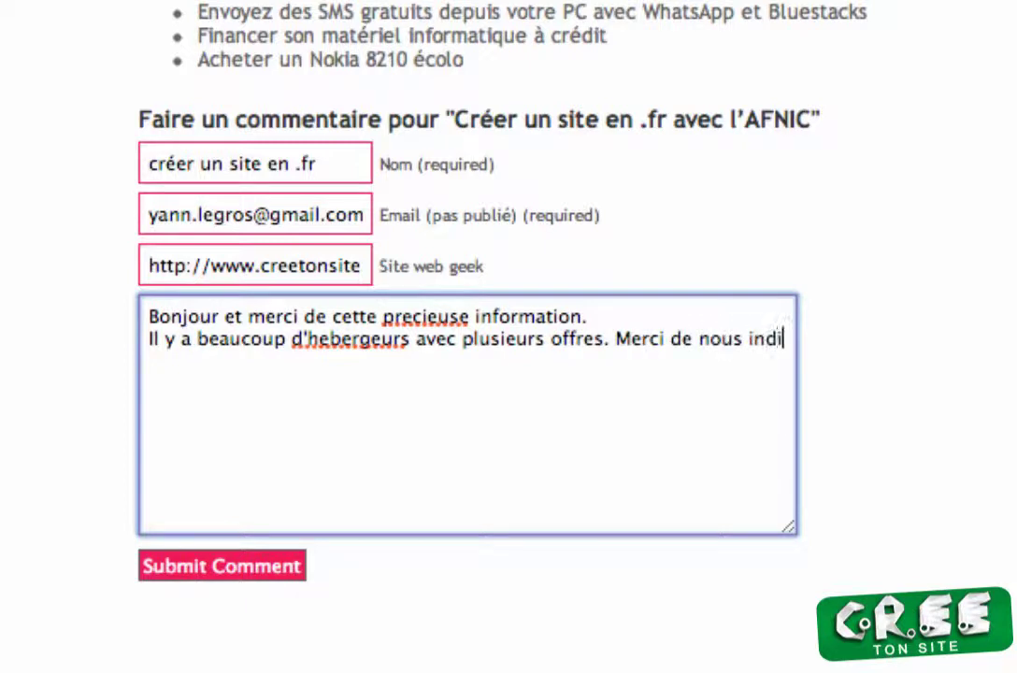
text(quer, lequ)
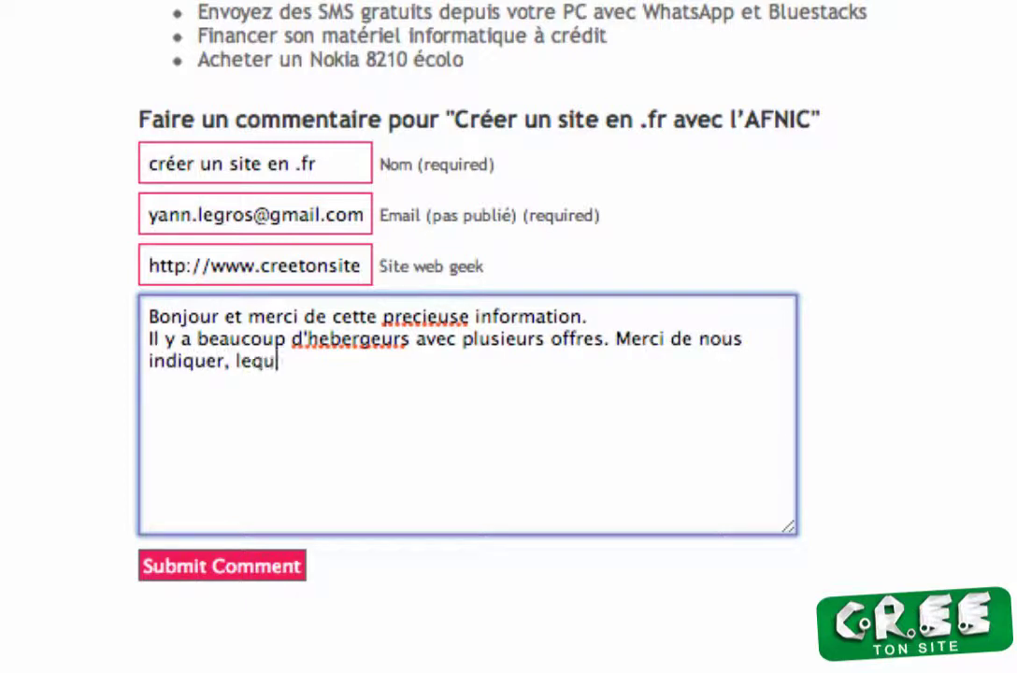
text(el serait)
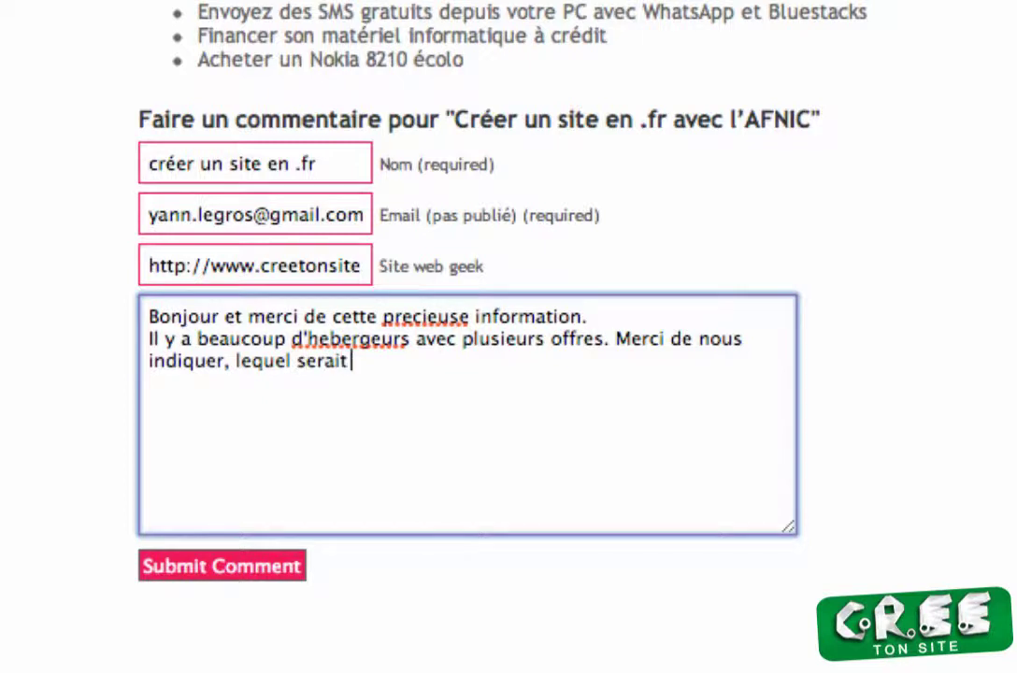
text( le mieux pour no)
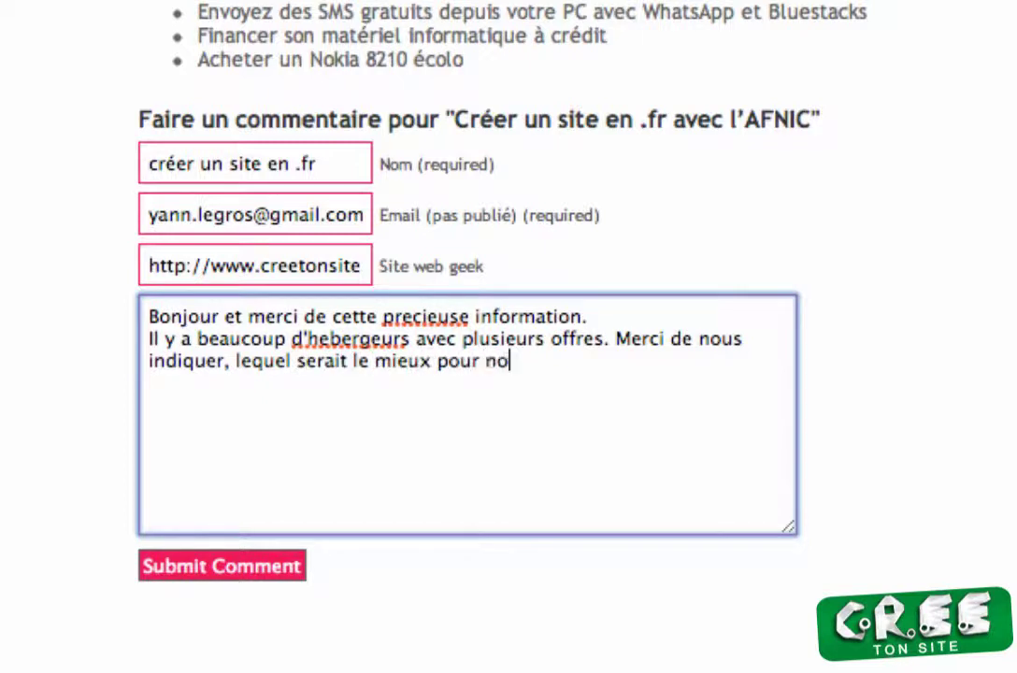
text(us.)
click(243, 569)
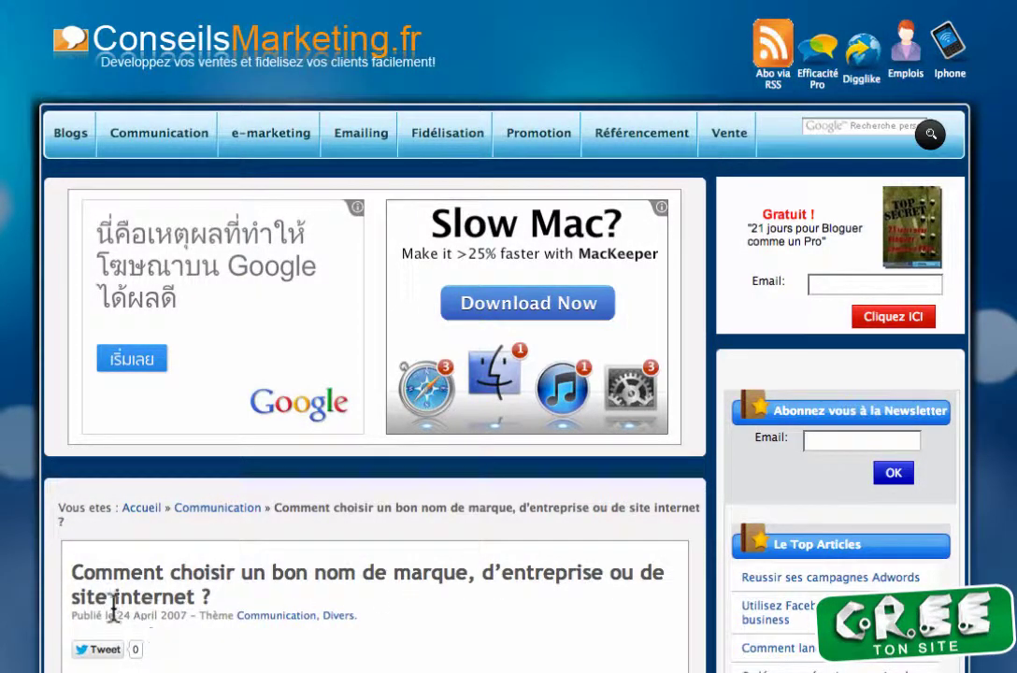
- Examine the publication date, content and reader comments of the ConseilsMarketing.fr article on choosing a brand, company or website name
drag(119, 615, 190, 617)
click(250, 659)
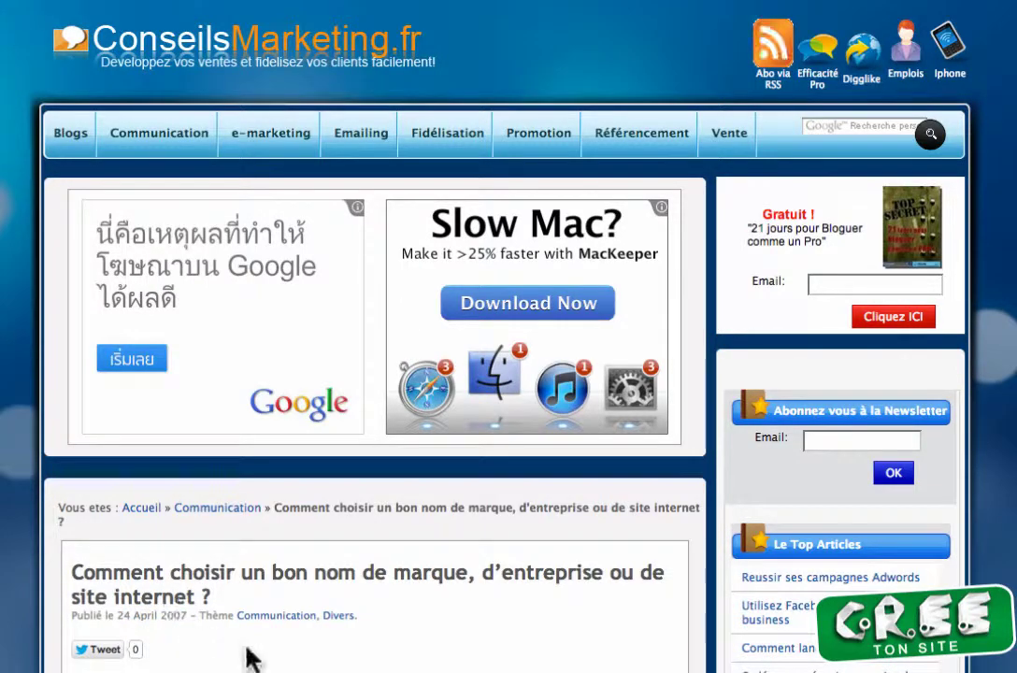
scroll(251, 659, down, 10)
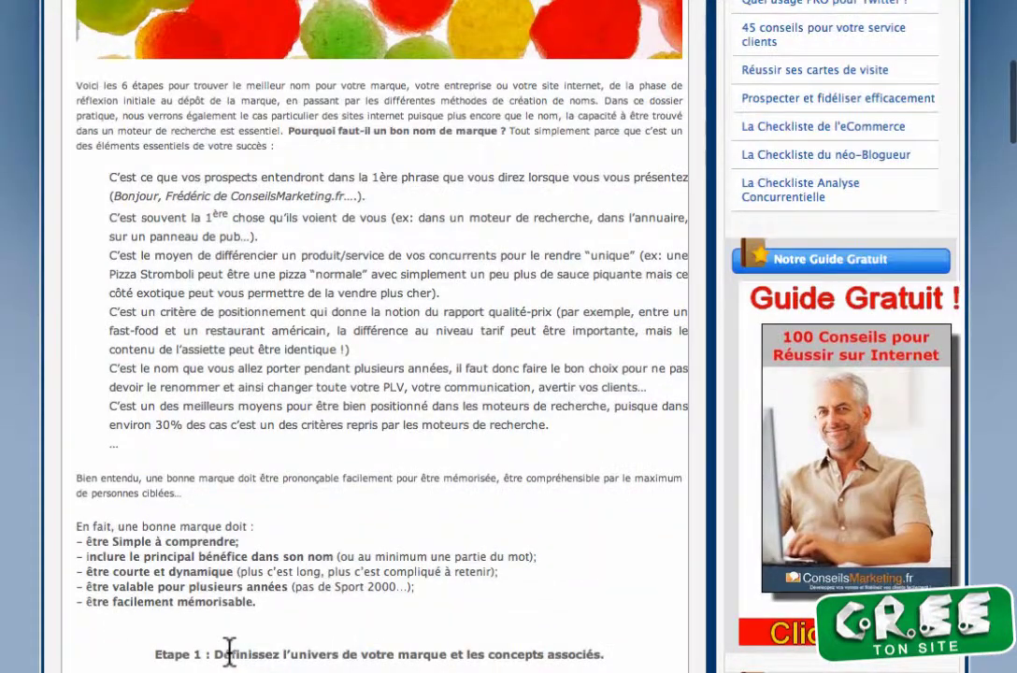
scroll(229, 649, up, 5)
scroll(229, 649, down, 15)
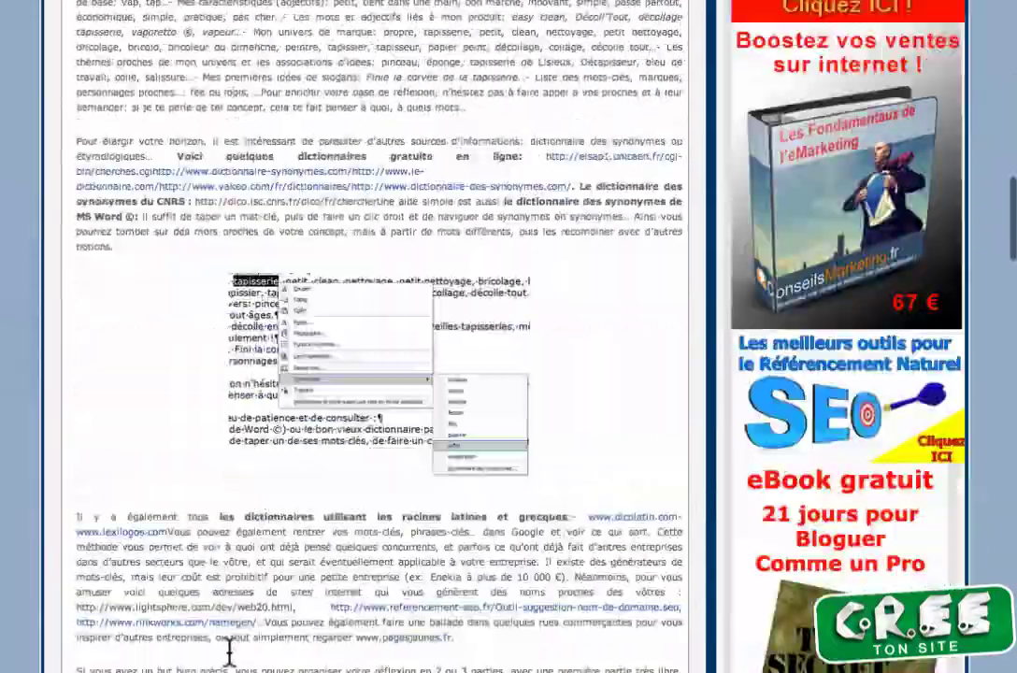
scroll(230, 660, down, 20)
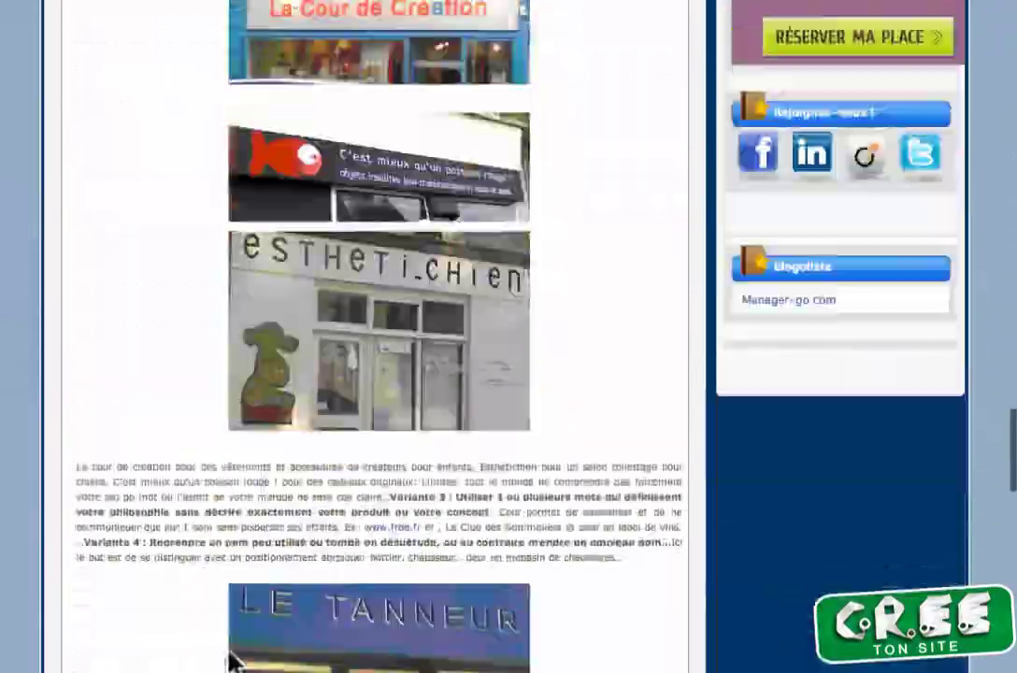
scroll(229, 659, down, 15)
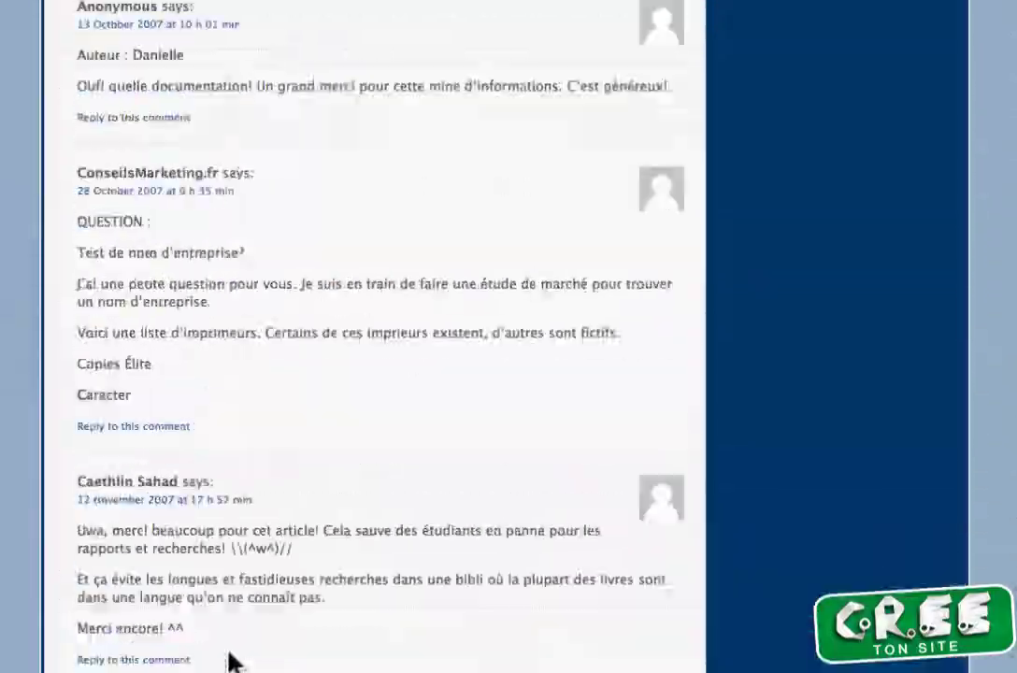
scroll(229, 658, up, 5)
scroll(207, 480, down, 10)
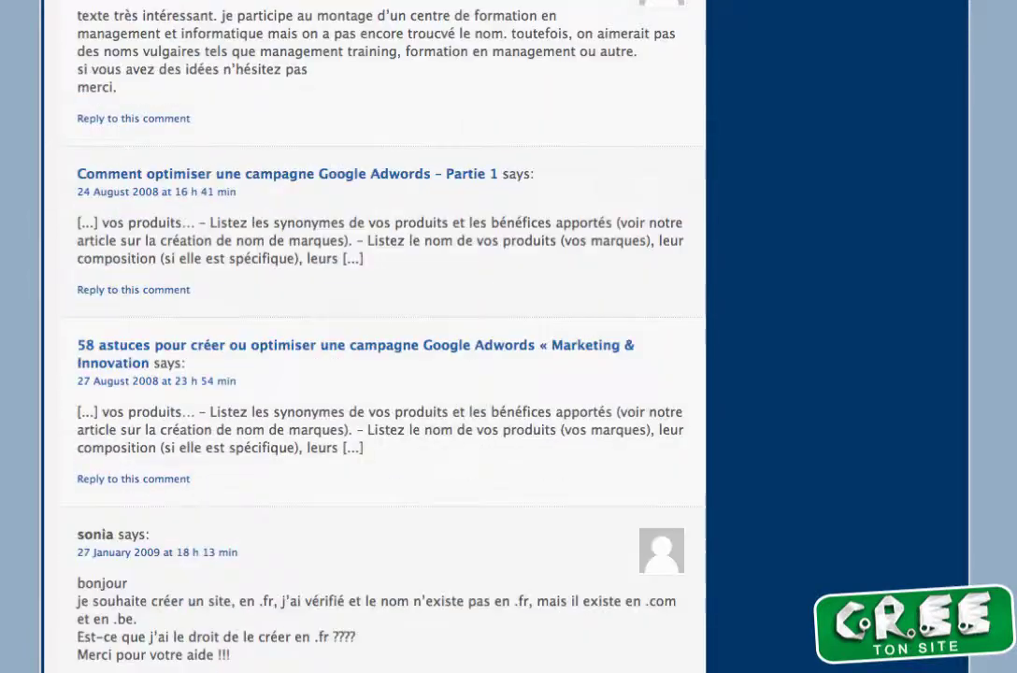
scroll(374, 374, down, 5)
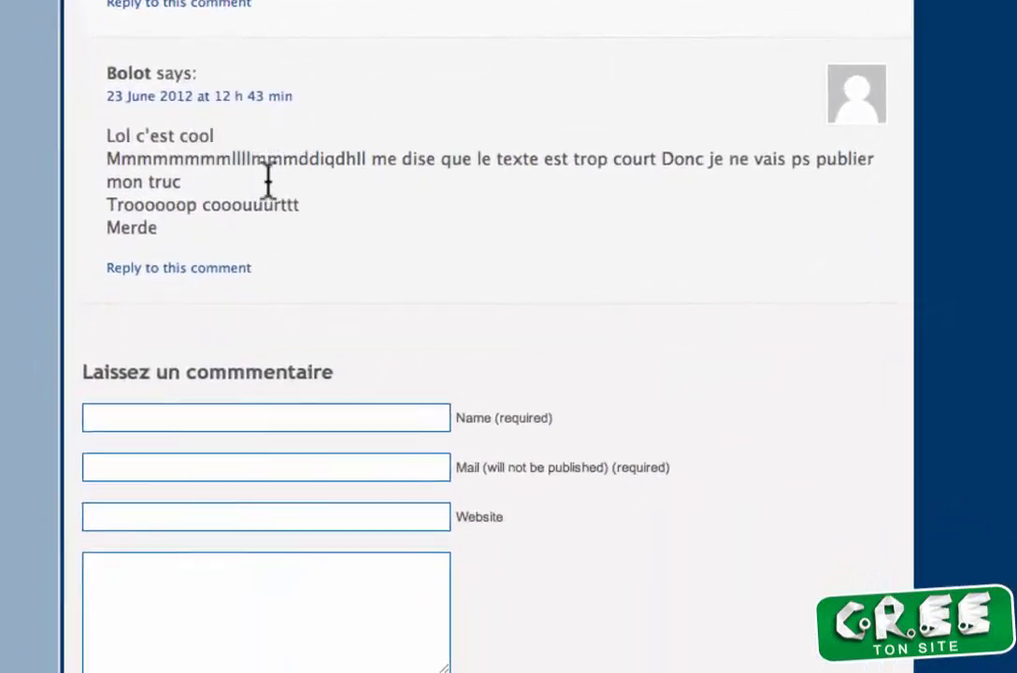
- Enter créer un site en .fr as the commenter name in the ConseilsMarketing.fr comment form
click(343, 418)
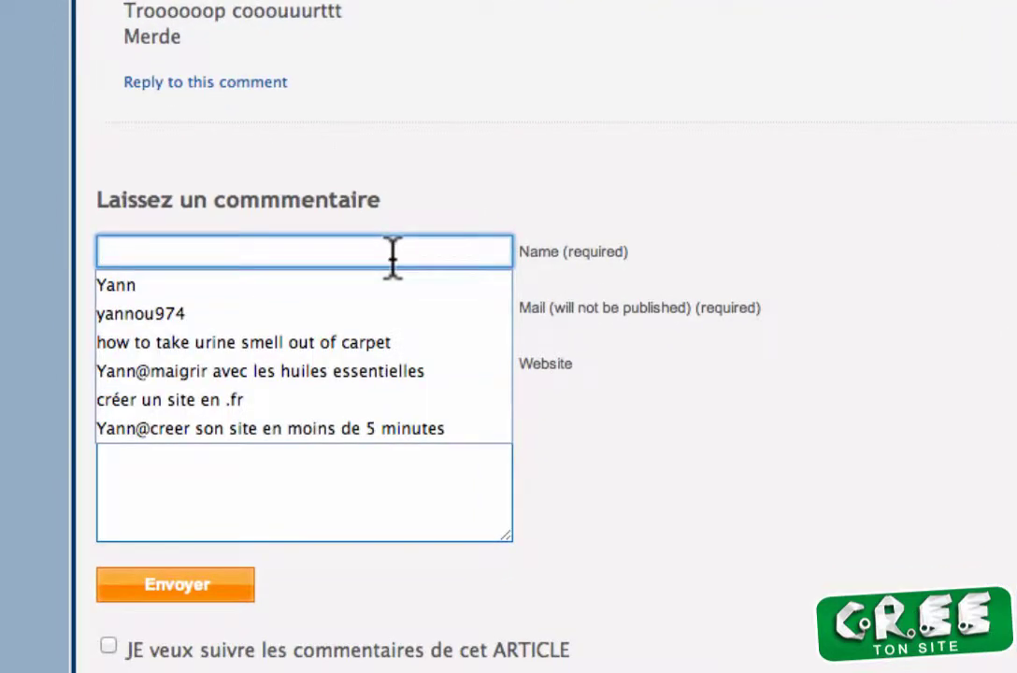
text(c)
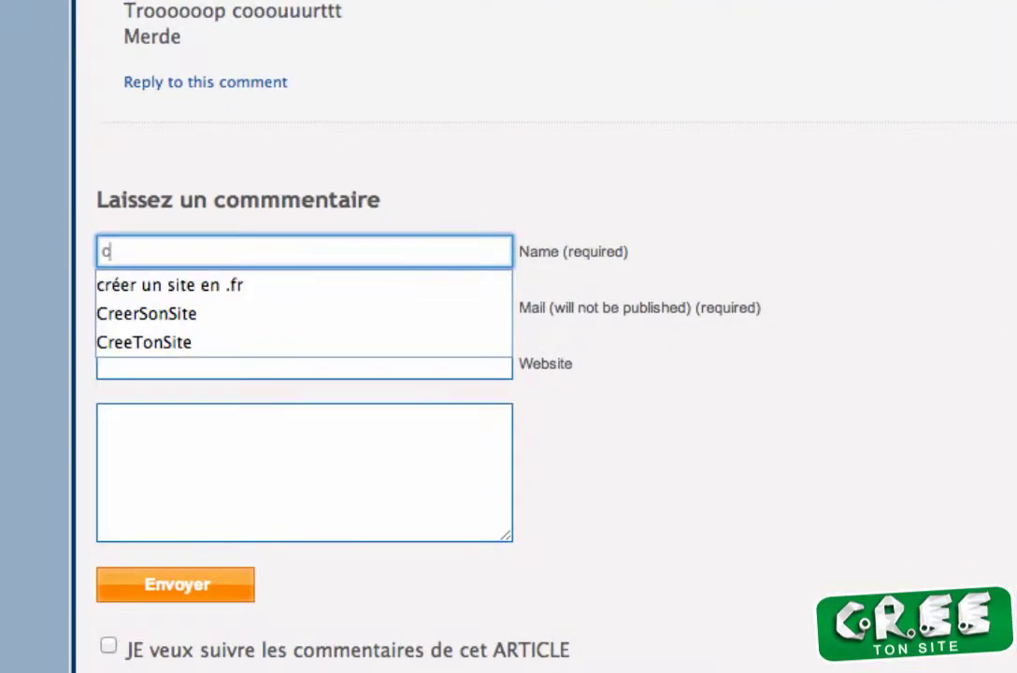
key(Down)
key(Down)
key(Up)
key(Return)
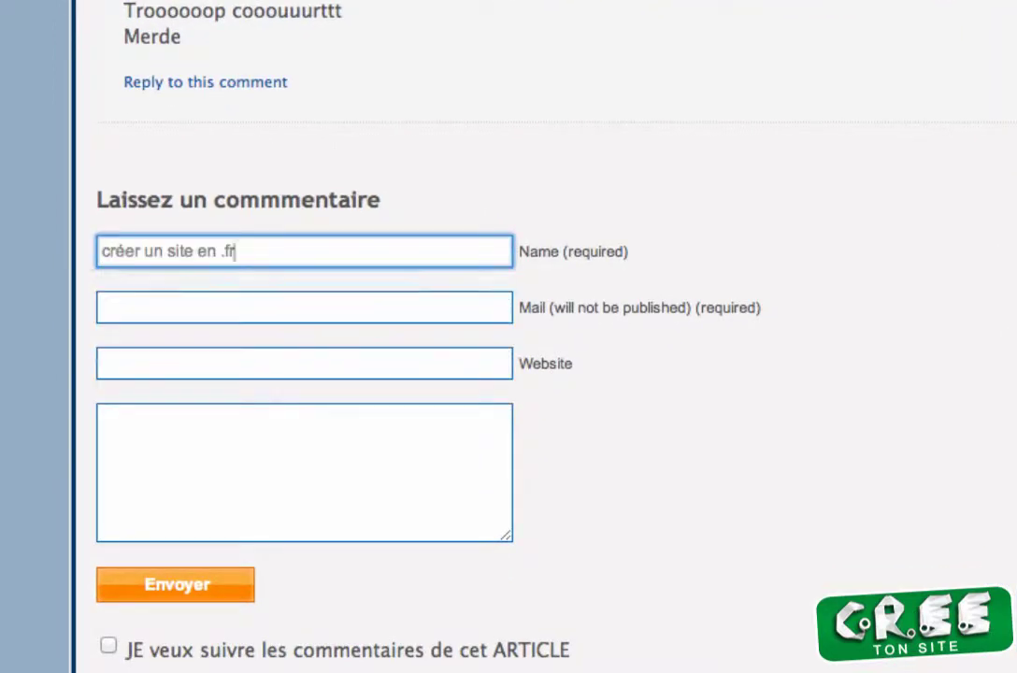
key(Tab)
key(Down)
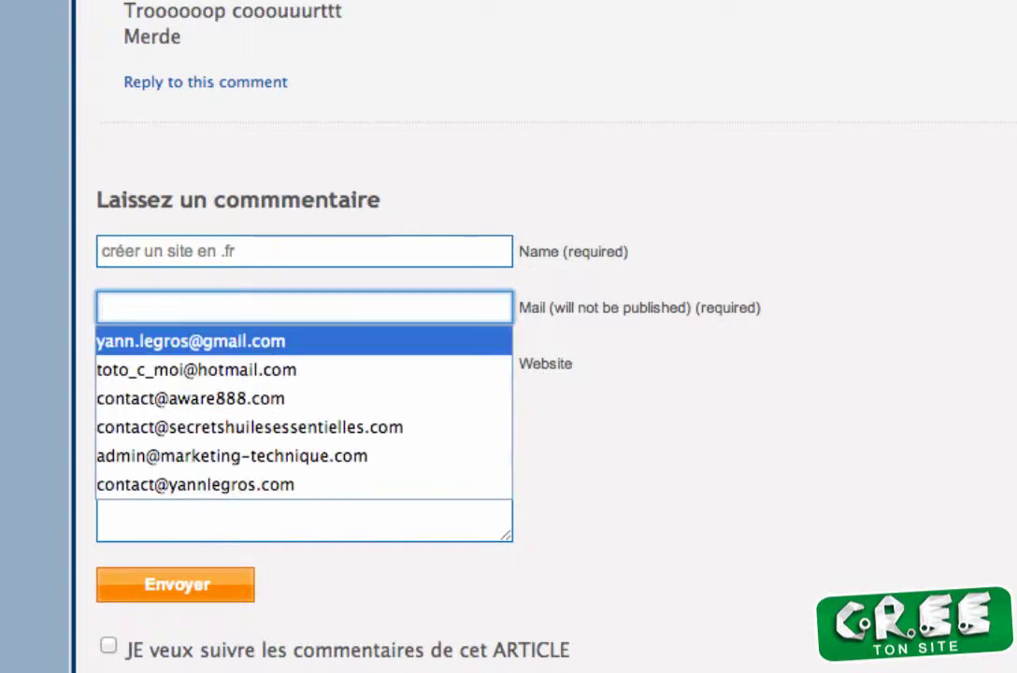
key(Return)
key(Tab)
text(h)
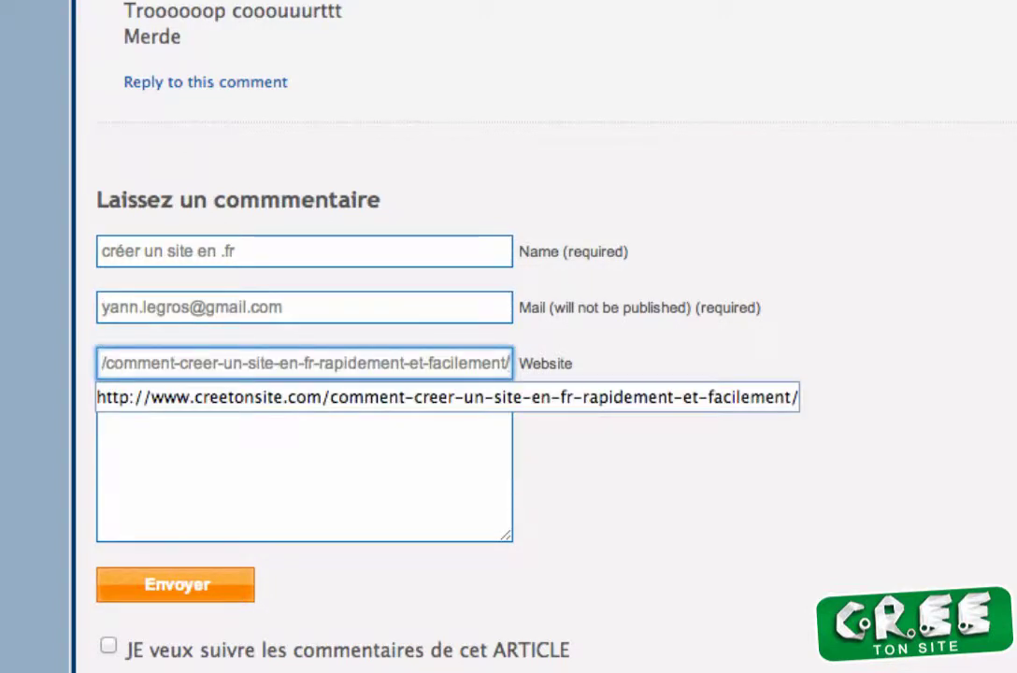
key(Down)
key(Return)
key(Tab)
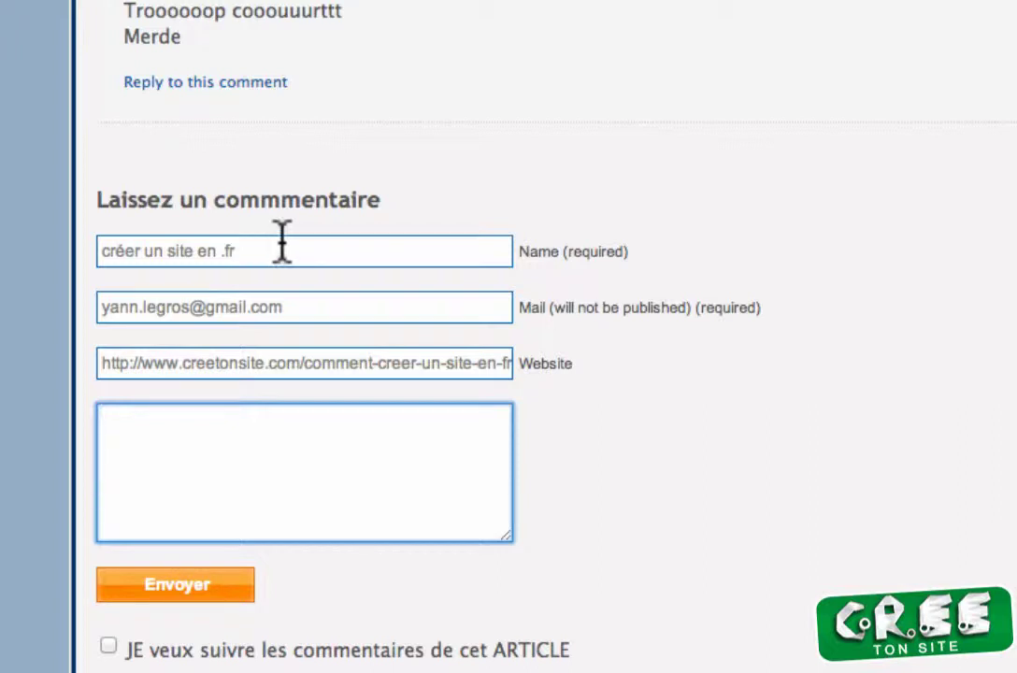
- Begin the comment with the line "Est il mieux d'avoir son domaine en .fr ou en .com"
scroll(271, 245, up, 5)
scroll(285, 255, down, 7)
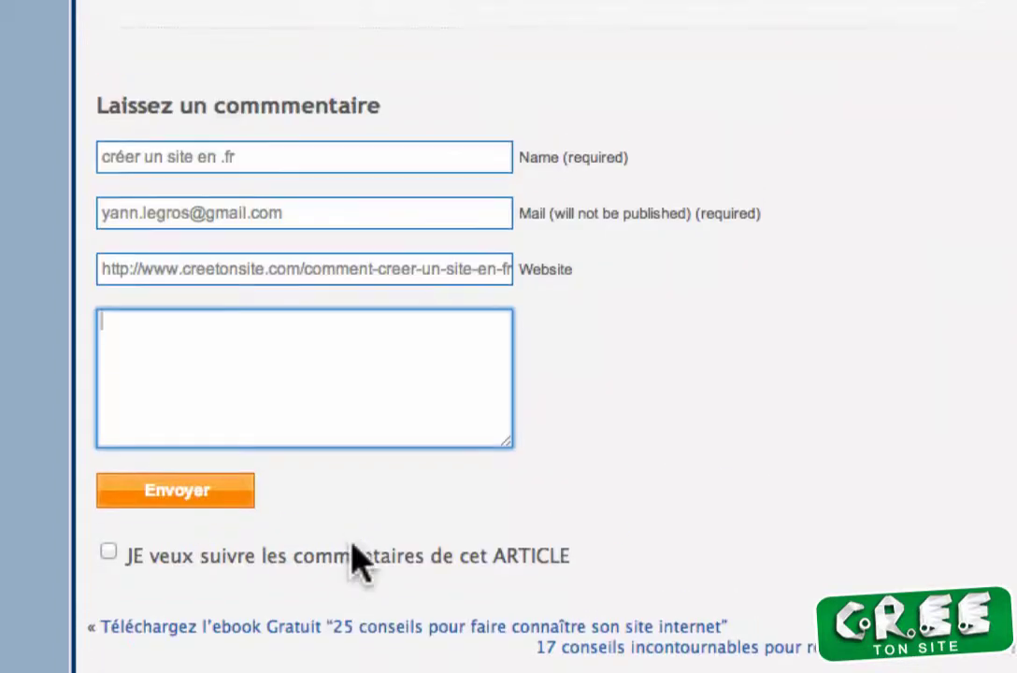
scroll(356, 556, up, 1)
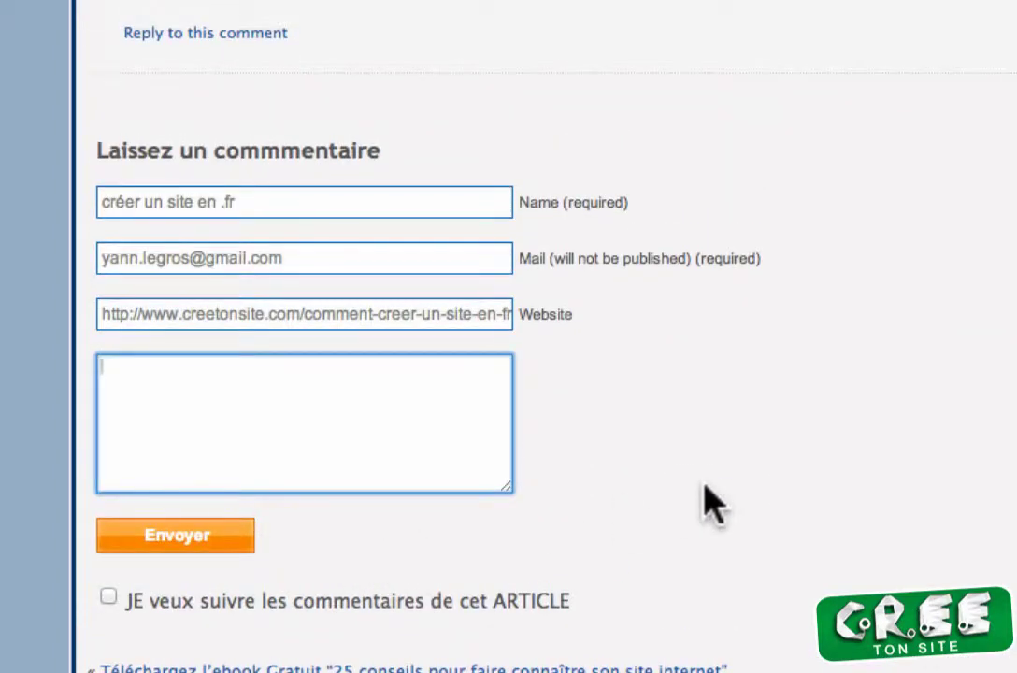
text(Est il mieux d'avoir)
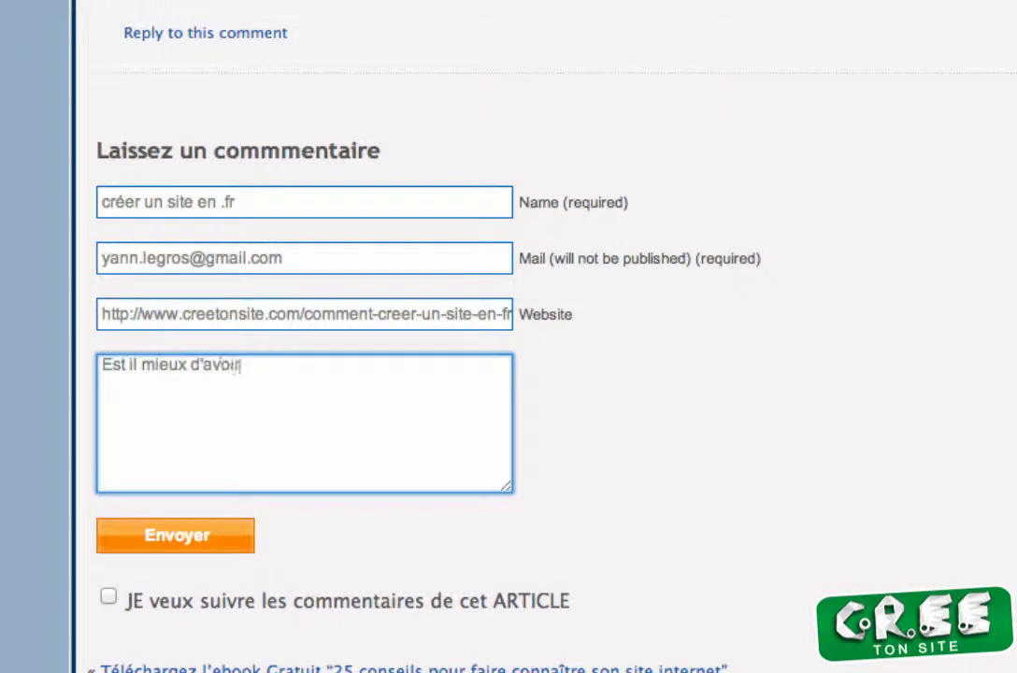
text( son domaine en)
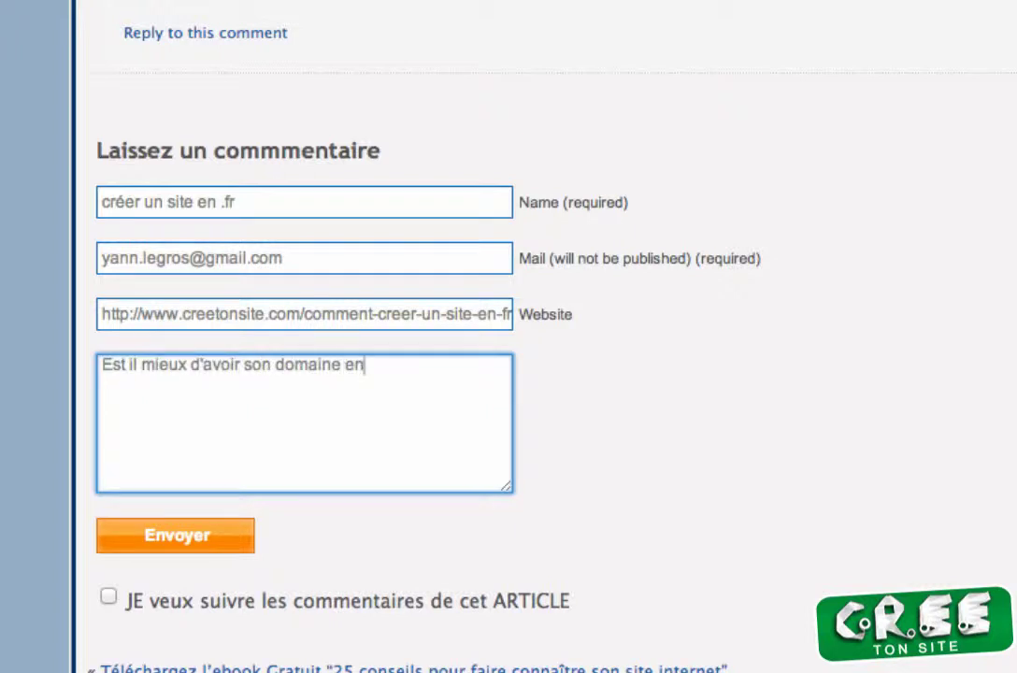
text( .fr ou en .com)
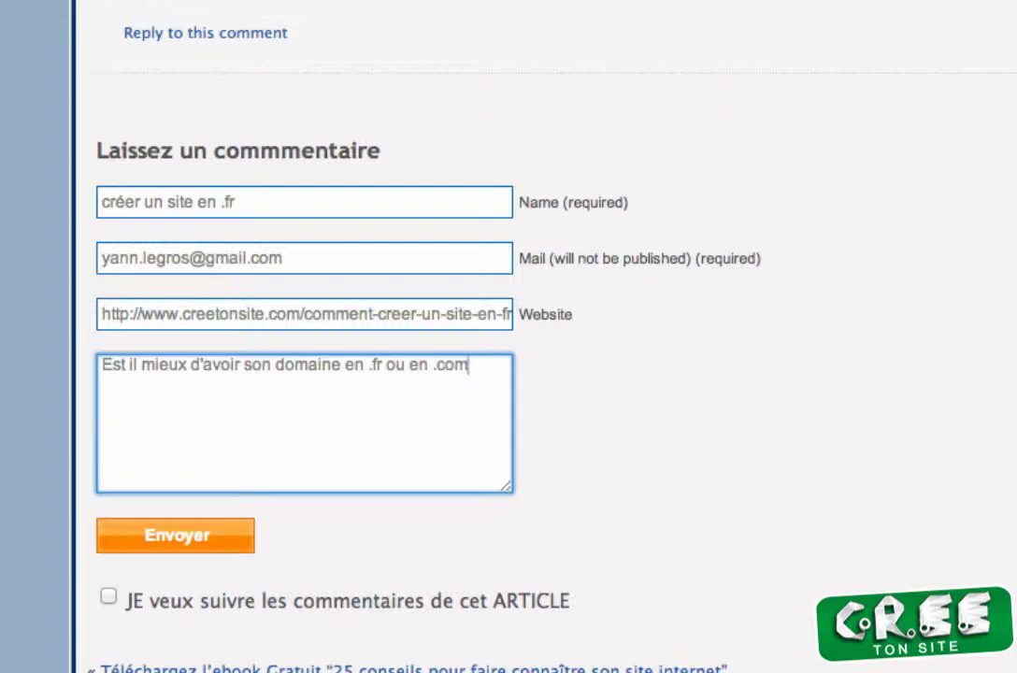
- Add the line "Car en general, les personnes recherchent en priorite le .com avant le .fr" to the comment
text(Car en general)
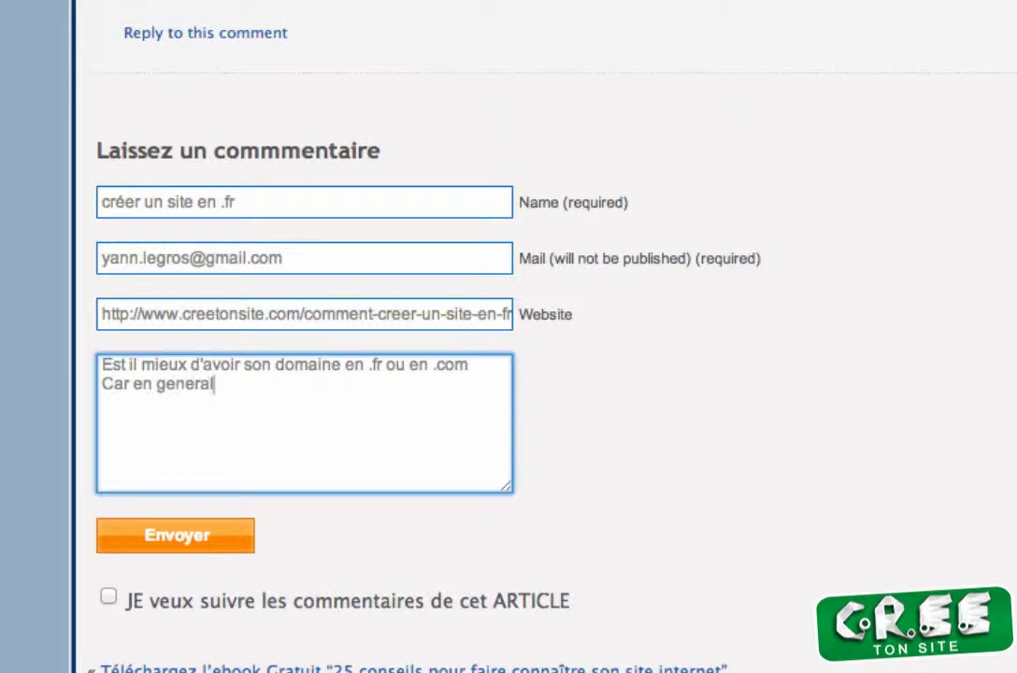
text(, les personn)
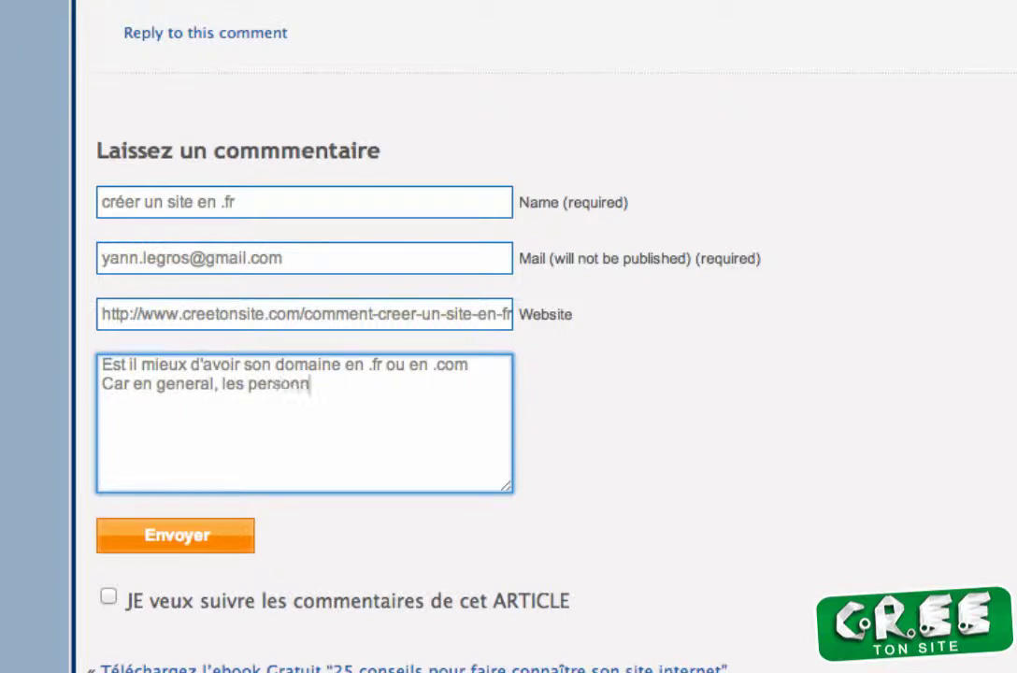
text(es recherc)
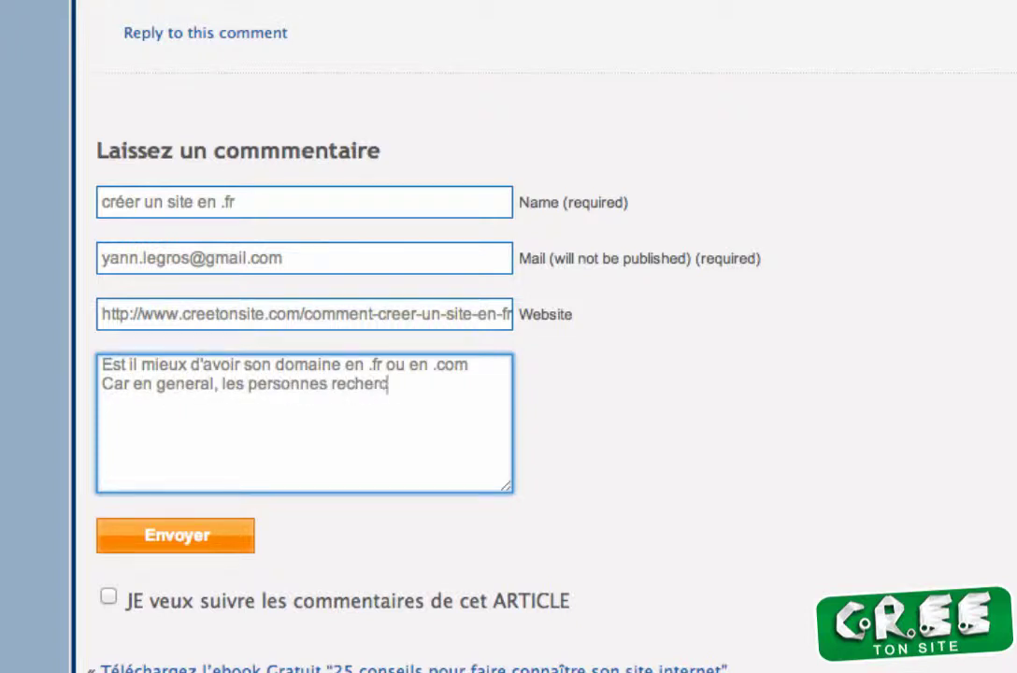
text(hent en priorite )
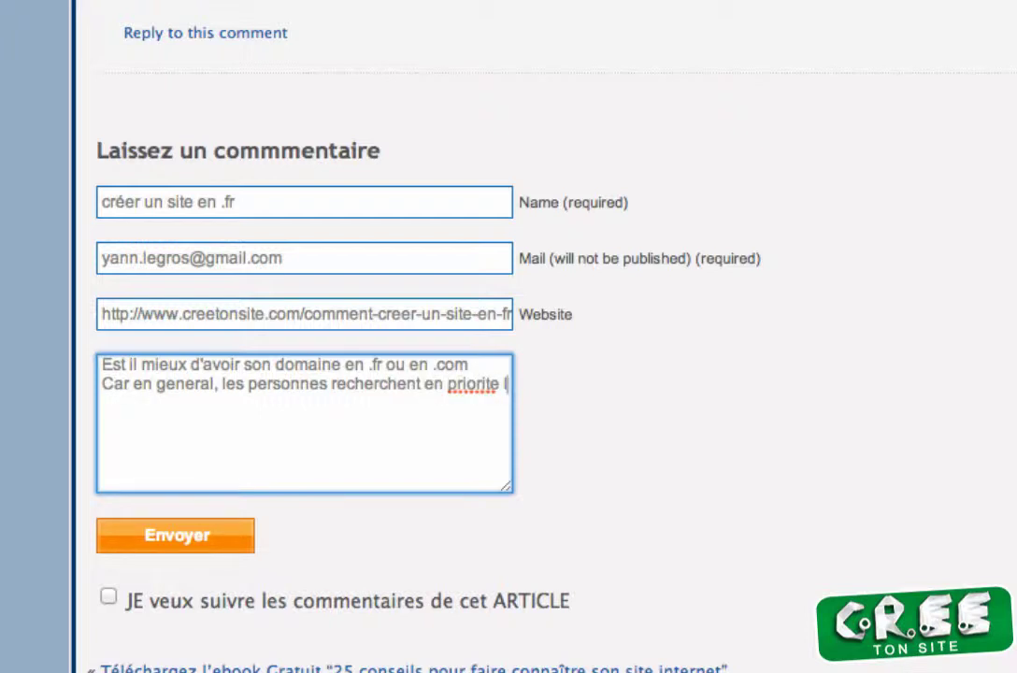
text(le .com avant le)
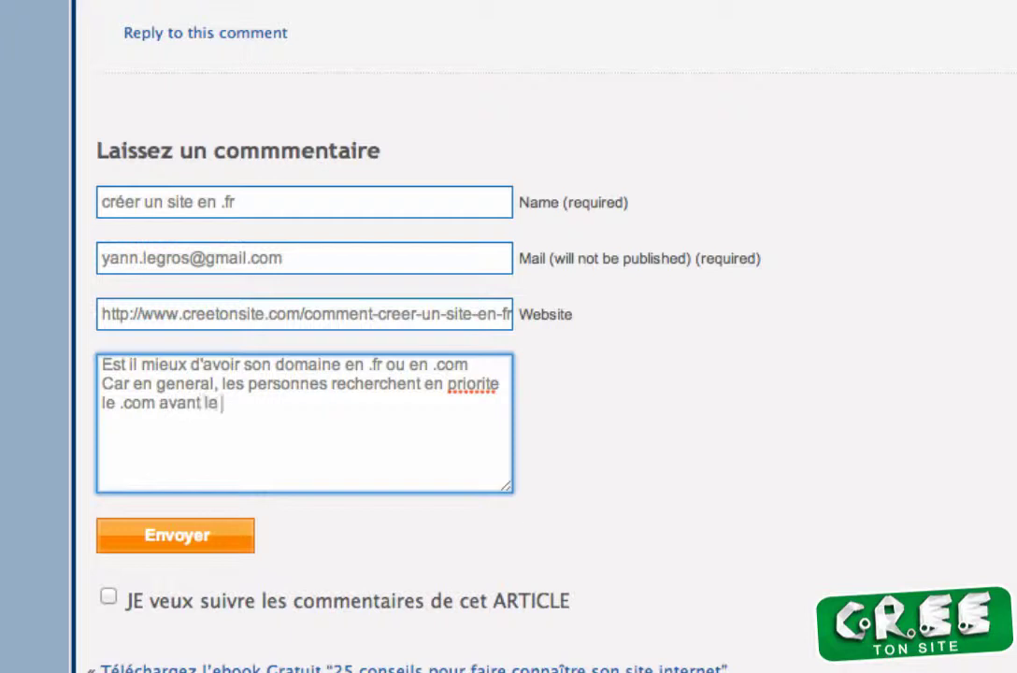
text(po)
key(BackSpace)
key(BackSpace)
text(.fr)
- Close the comment with "Merci de votre reponse" after a blank line, submit it and check the article page
key(Return)
key(Return)
text(Merci de )
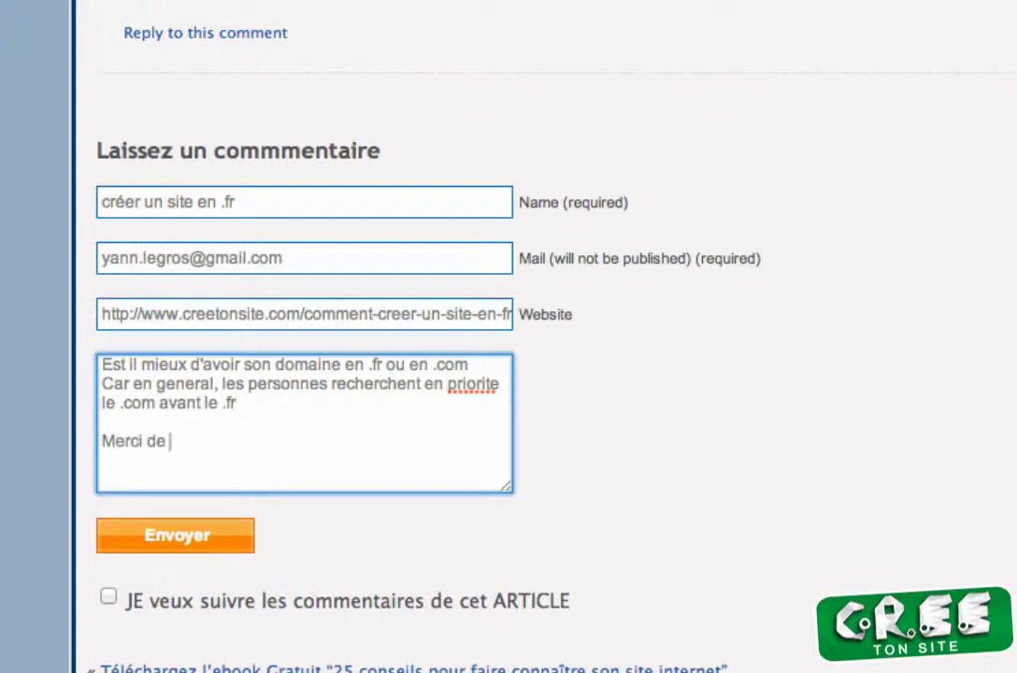
text(votre reponse)
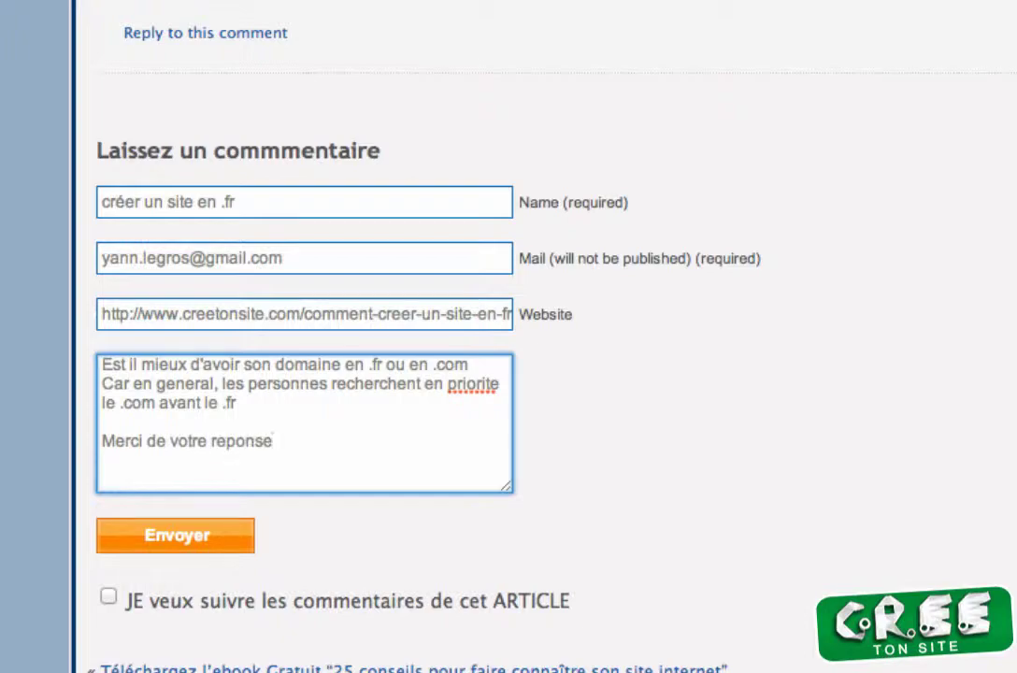
click(242, 540)
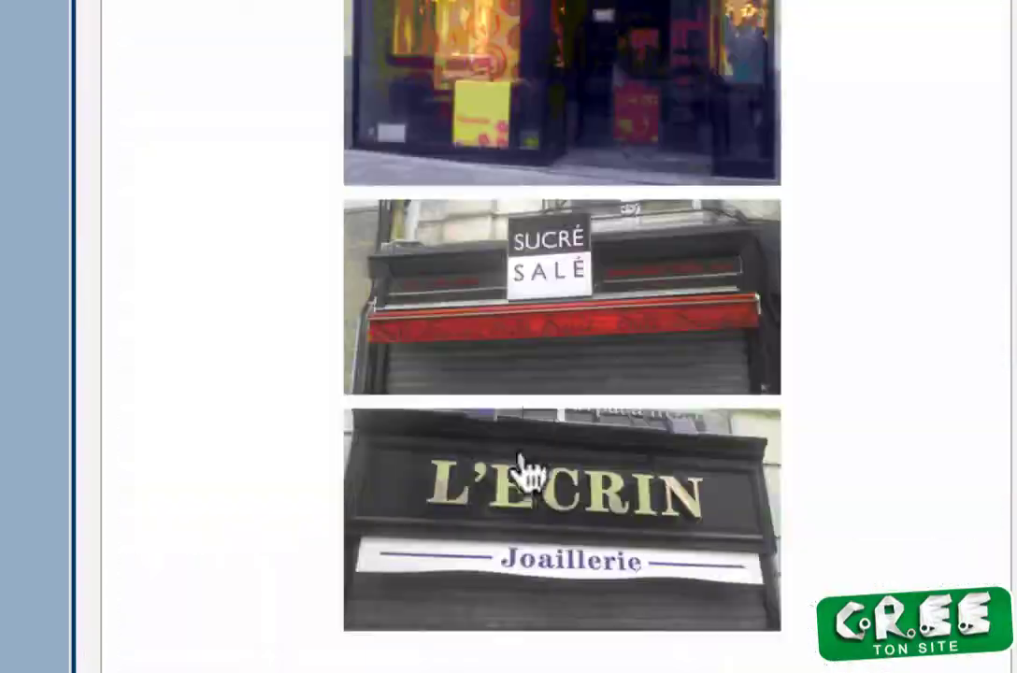
scroll(528, 471, down, 20)
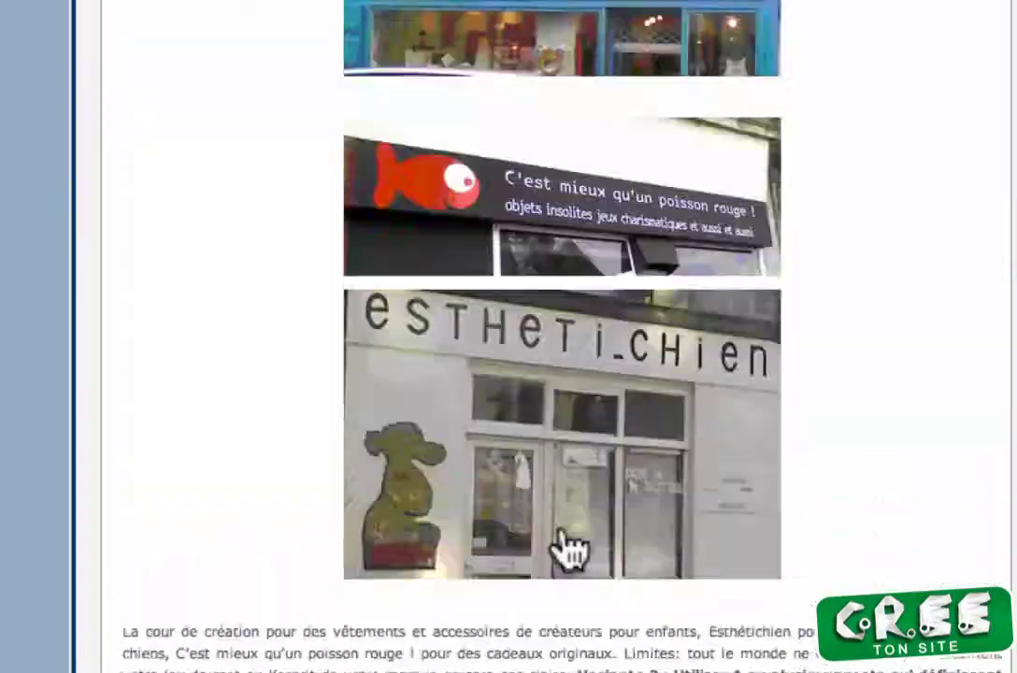
scroll(527, 558, down, 10)
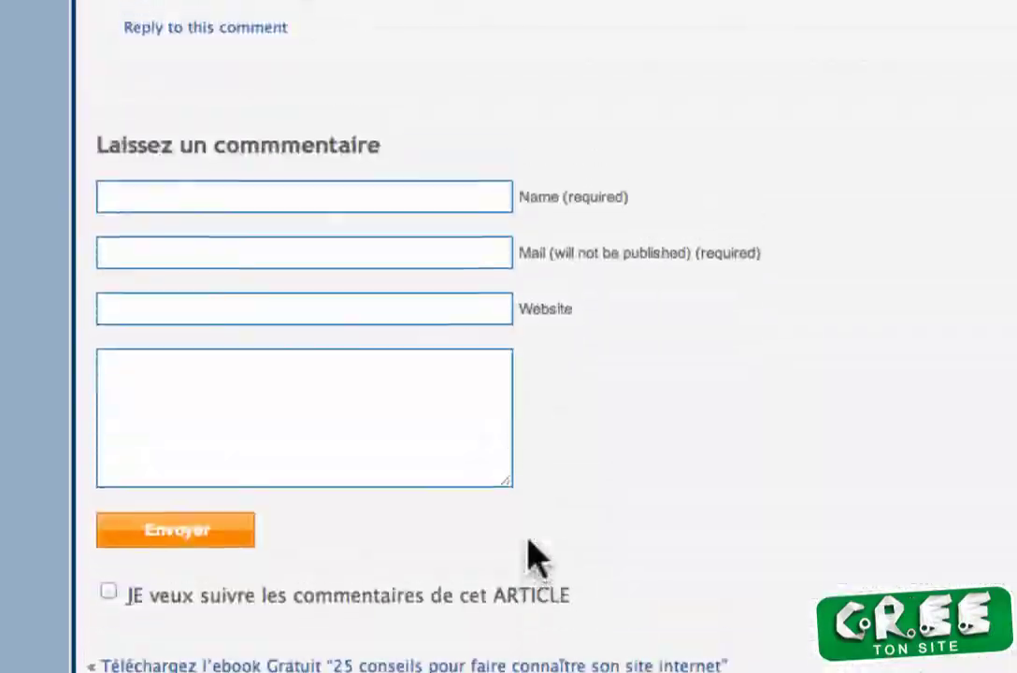
scroll(538, 551, up, 8)
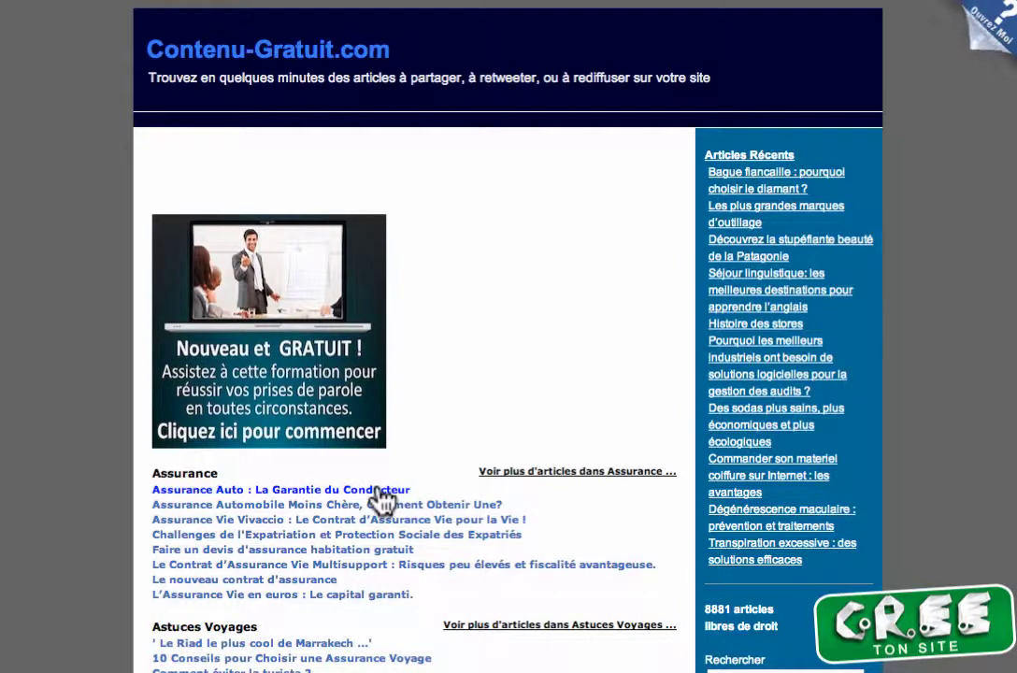
- Open the article "Assurance Auto : La Garantie du Conducteur" on Contenu-Gratuit.com and examine the source link at its end
right_click(298, 495)
click(272, 513)
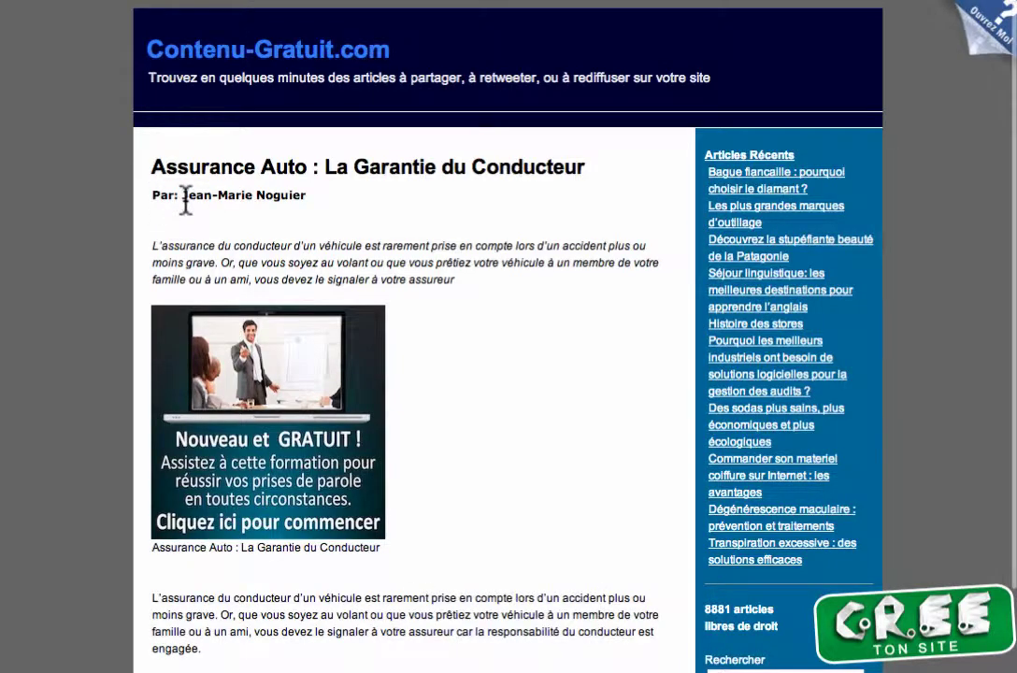
scroll(514, 628, down, 5)
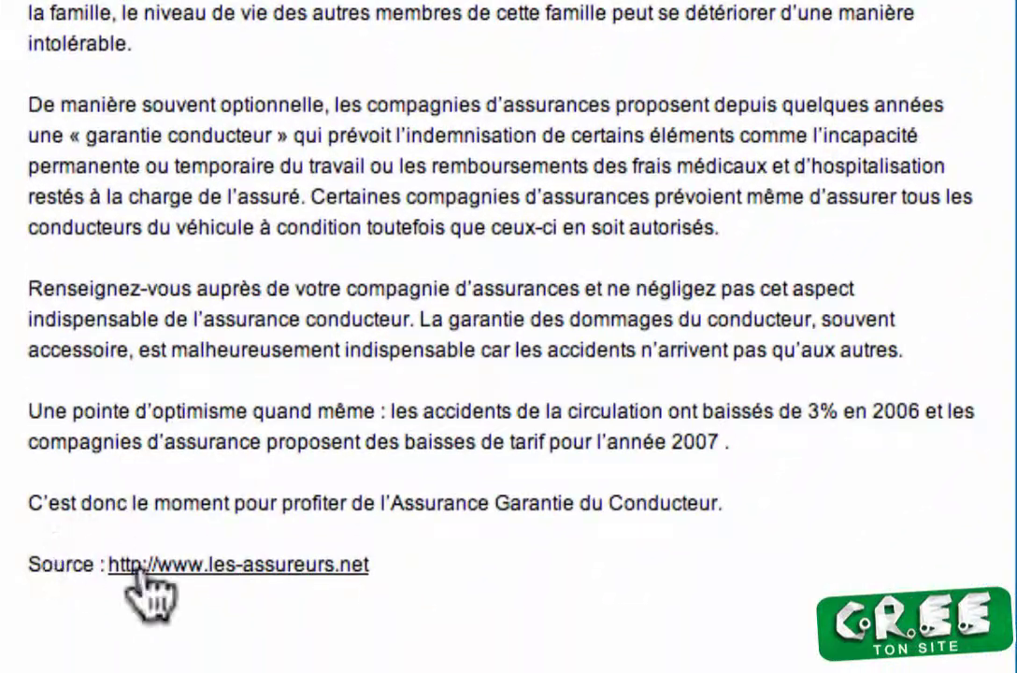
drag(374, 564, 82, 563)
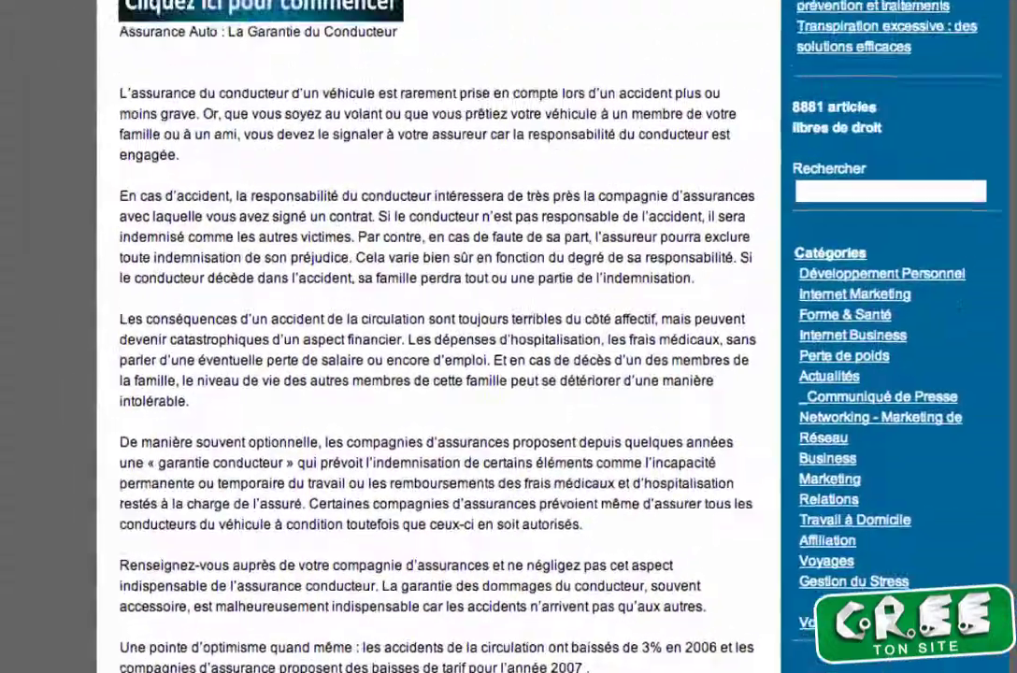
- Open "Passer de Photoshop à Gimp" from the Hardware category on Contenulibre.com and examine the site address in the author's signature
key(super+Left)
key(super+Left)
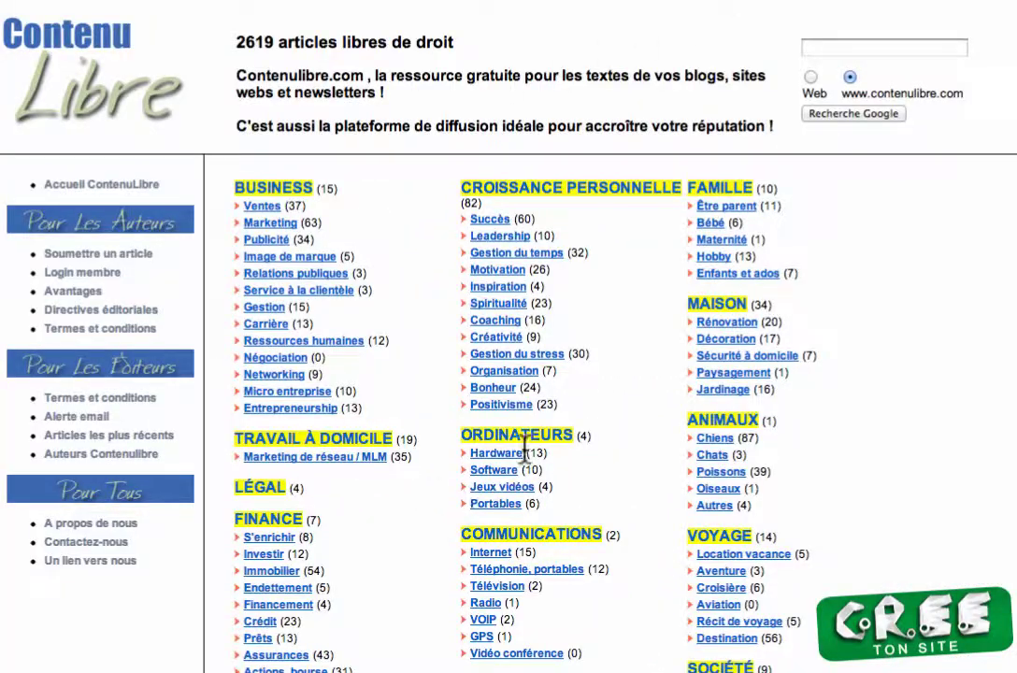
right_click(506, 453)
click(512, 459)
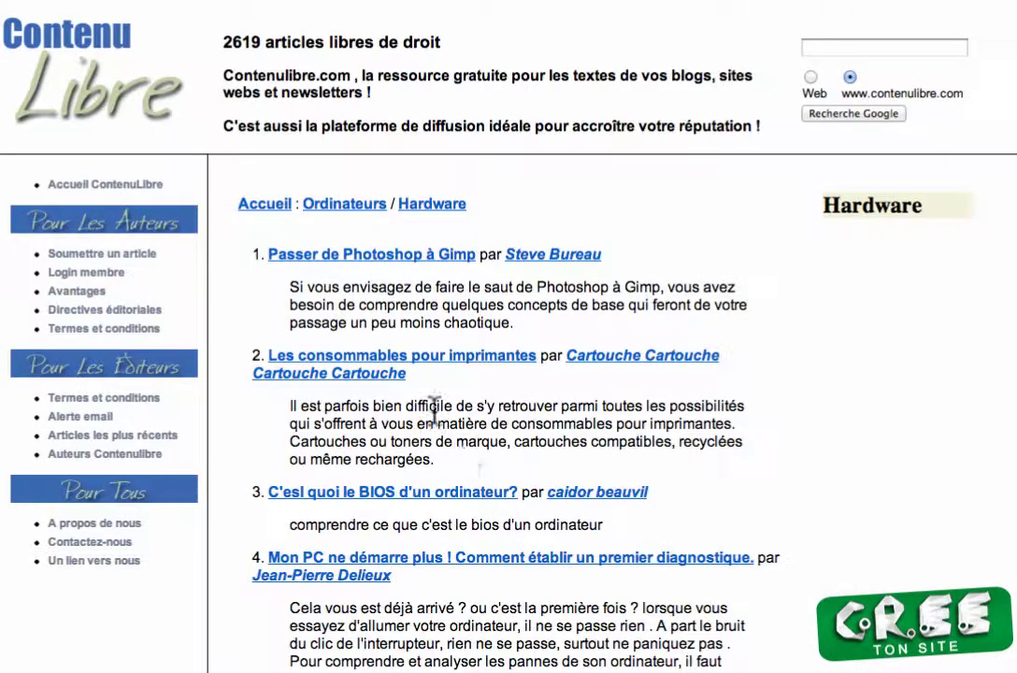
click(369, 262)
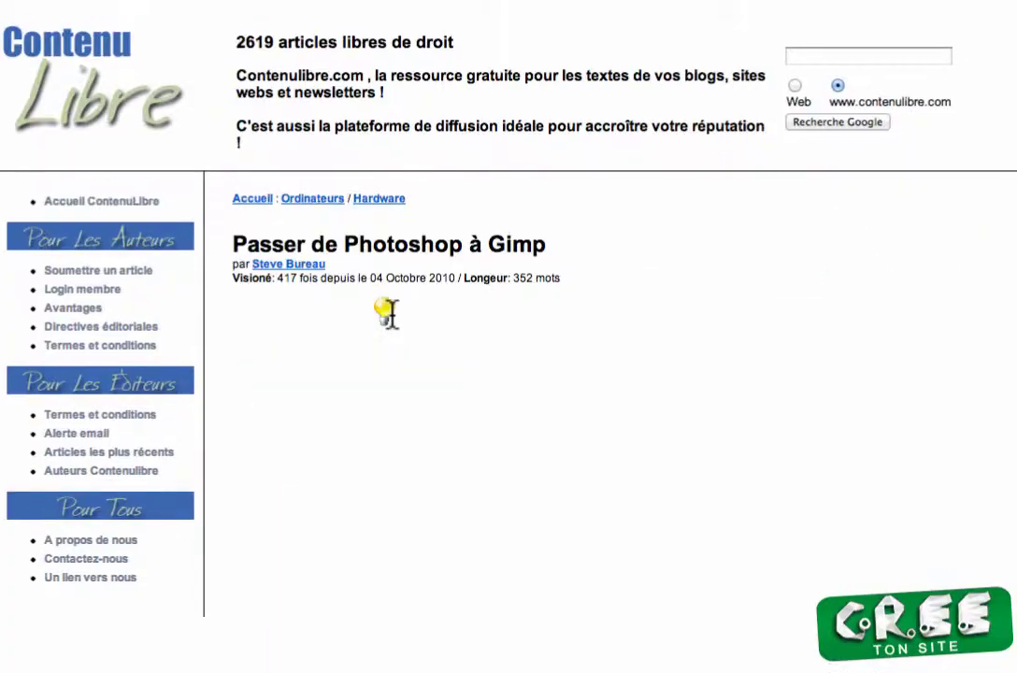
scroll(416, 411, down, 15)
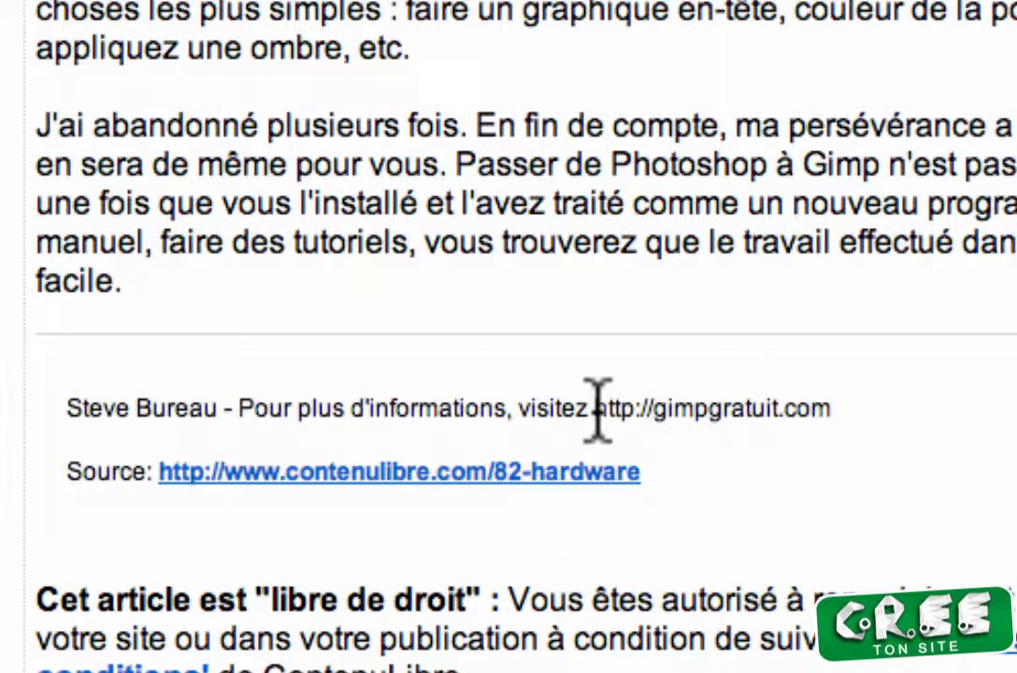
drag(596, 408, 830, 407)
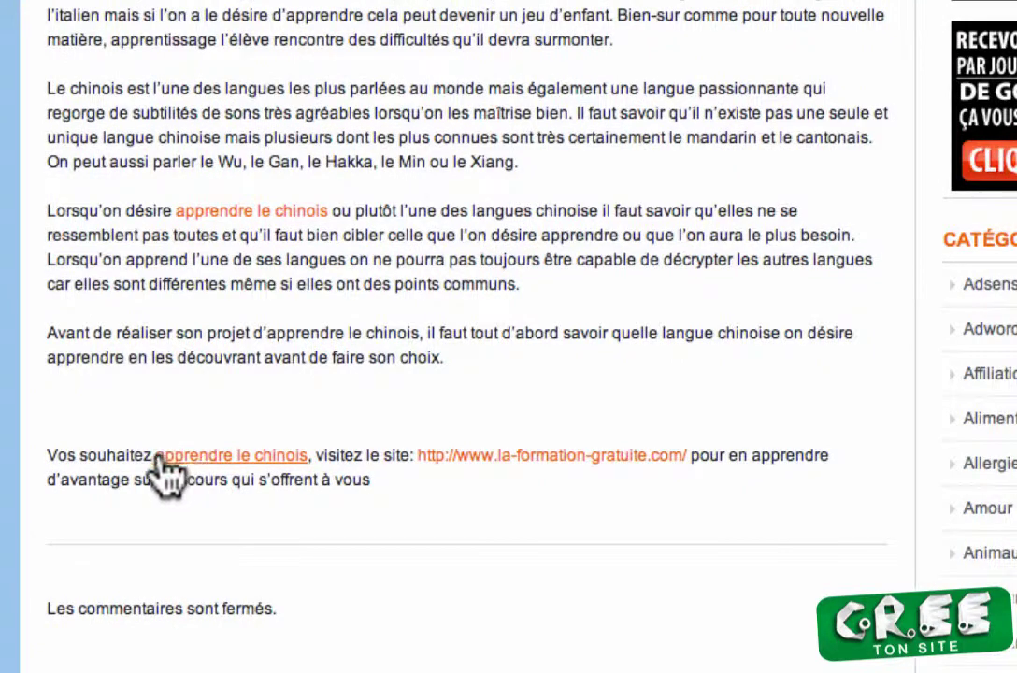
- Examine the "apprendre le chinois" anchor-text link in the closing paragraph of the article on learning Chinese
drag(154, 455, 300, 455)
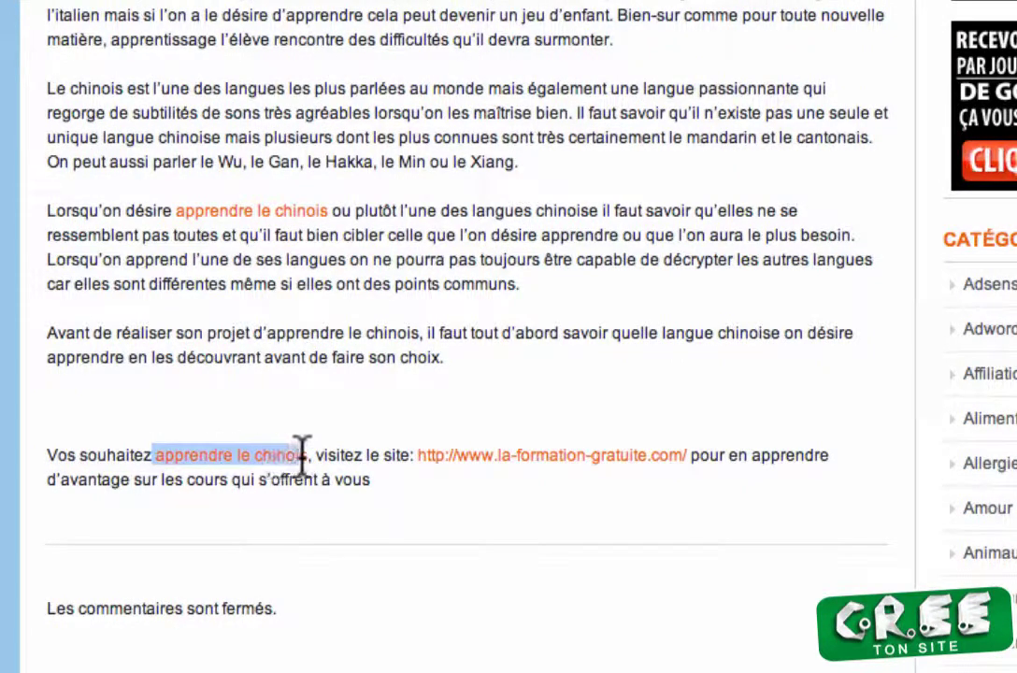
click(363, 451)
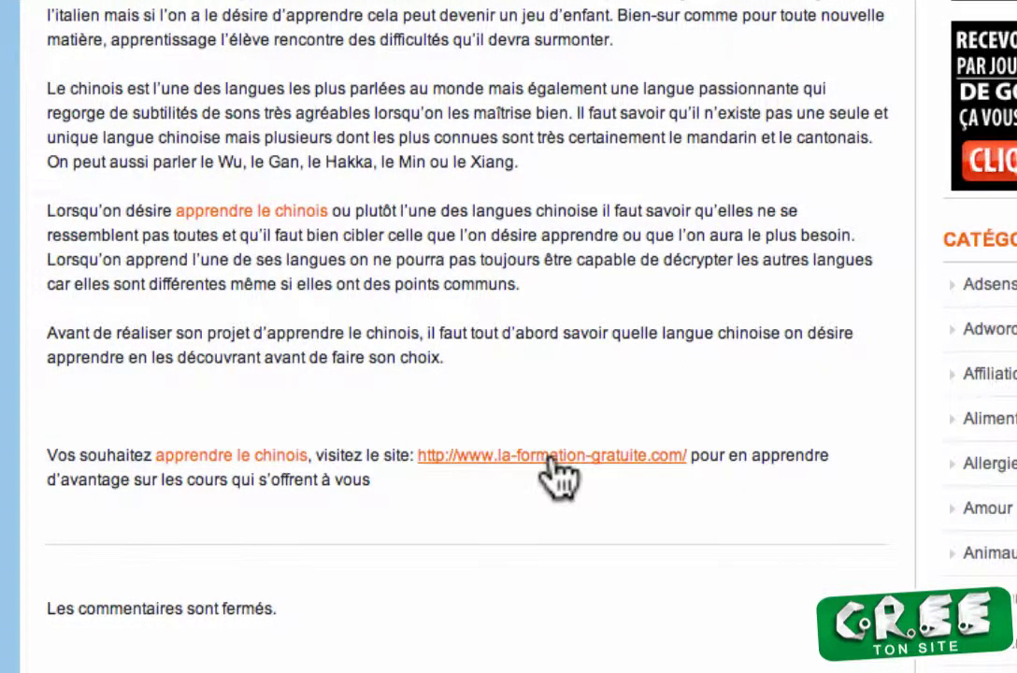